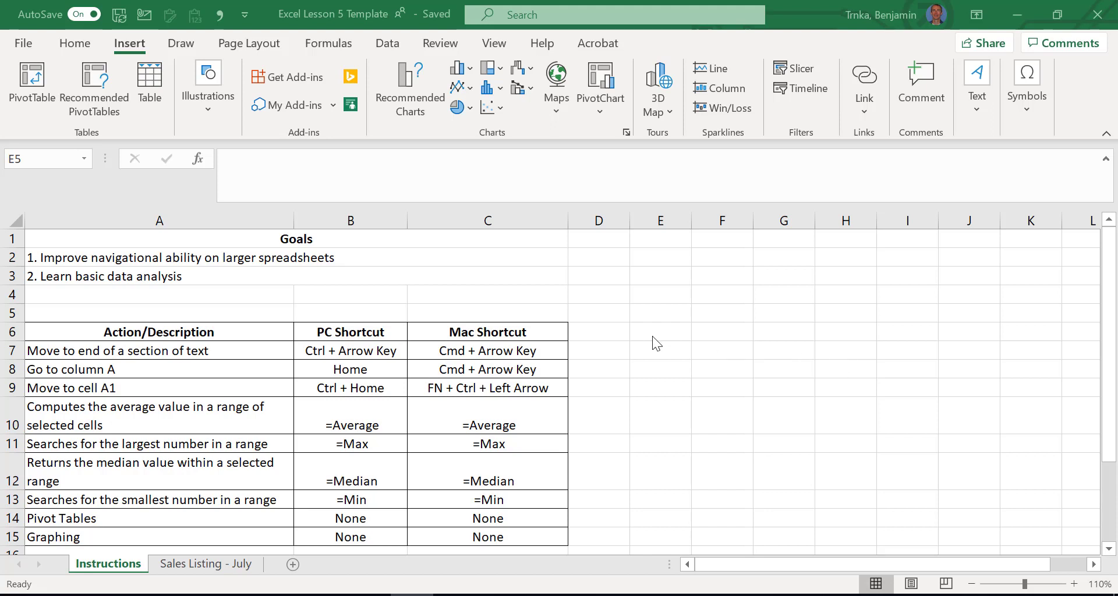
# - Review the lesson goals and each listed action on the Instructions sheet, from cell A2 down to Graphing in A15
pyautogui.click(412, 259)
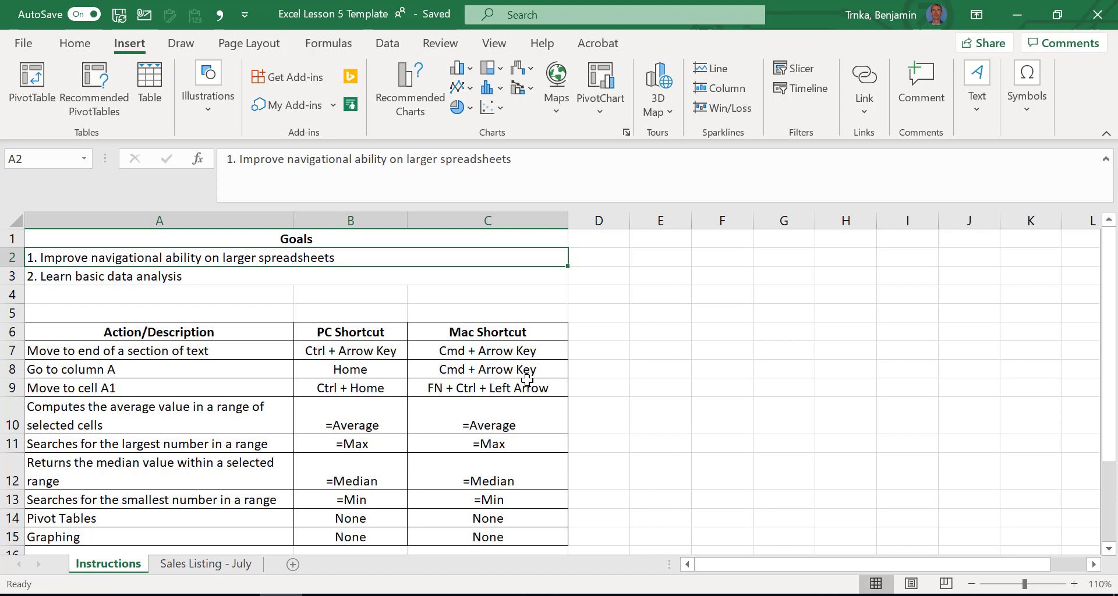
pyautogui.press('Down')
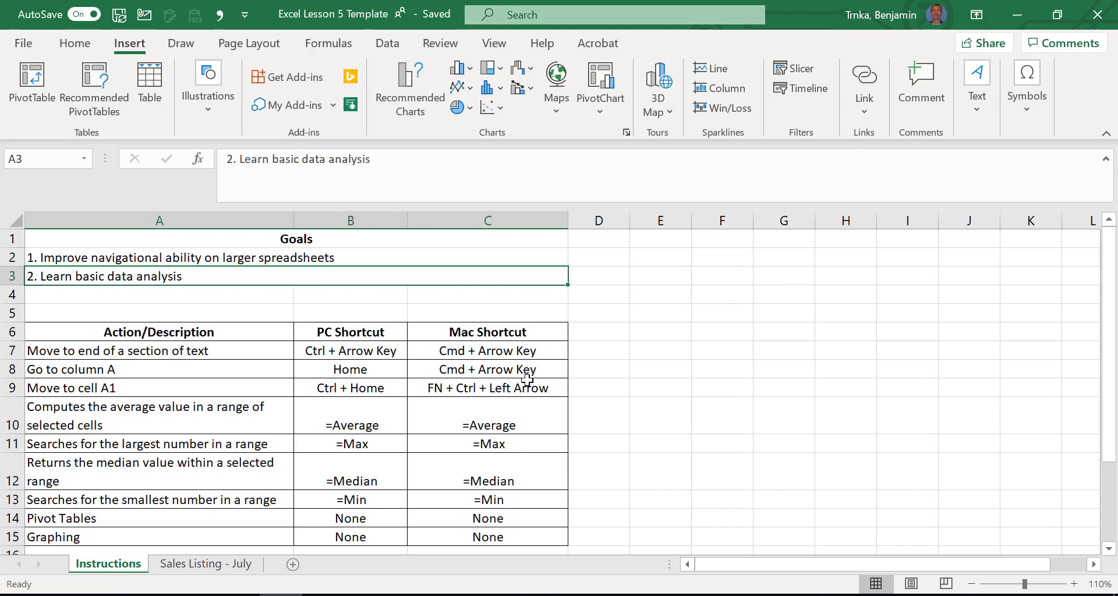
pyautogui.press('Down')
pyautogui.press('Down')
pyautogui.press('Down')
pyautogui.press('Down')
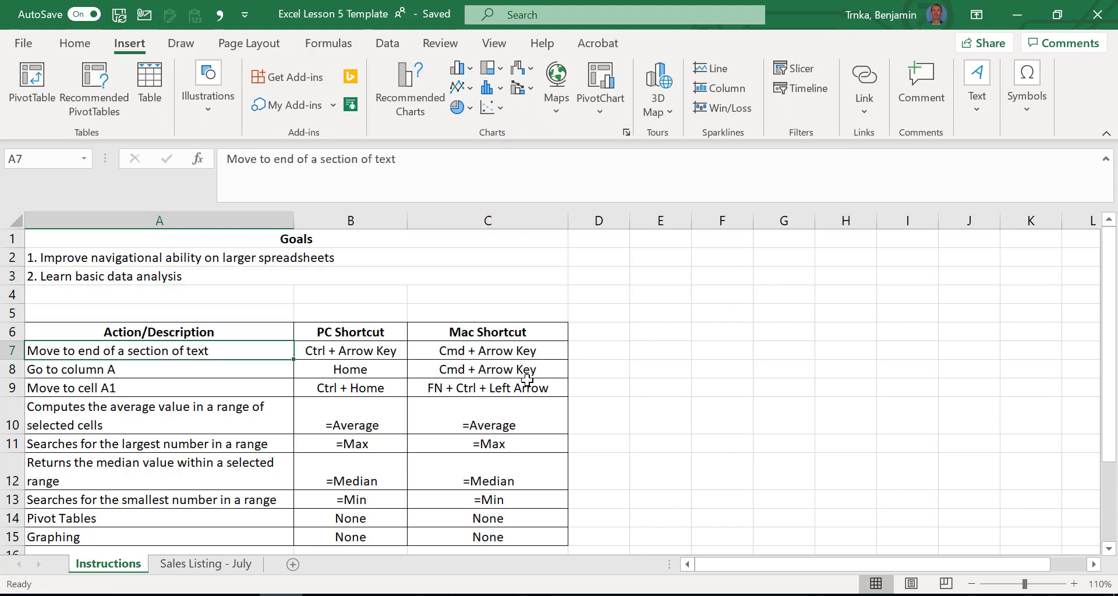
pyautogui.press('Down')
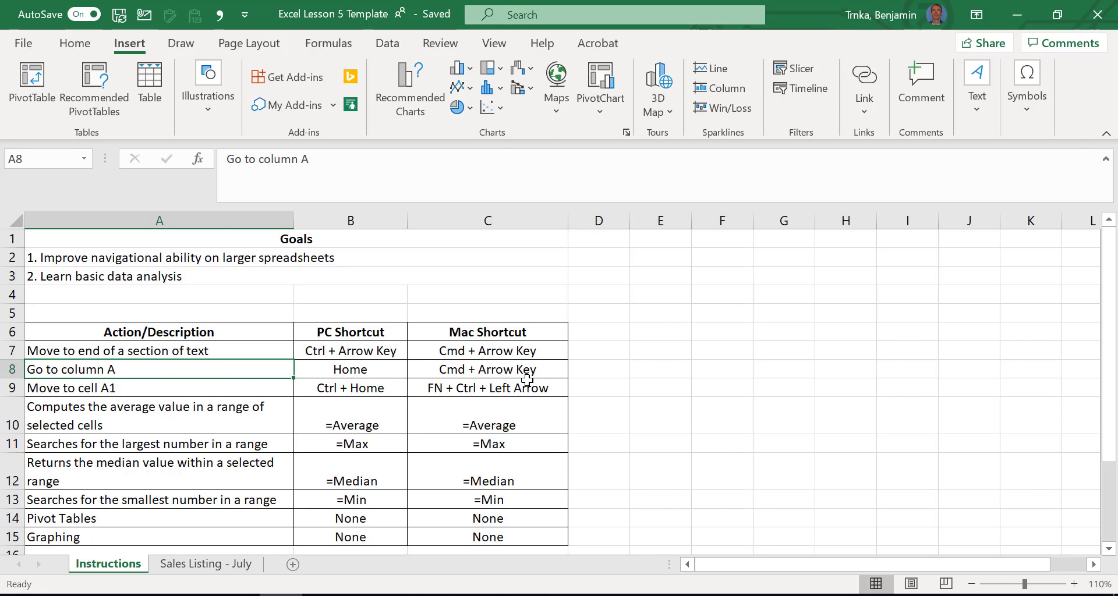
pyautogui.press('Down')
pyautogui.press('Down')
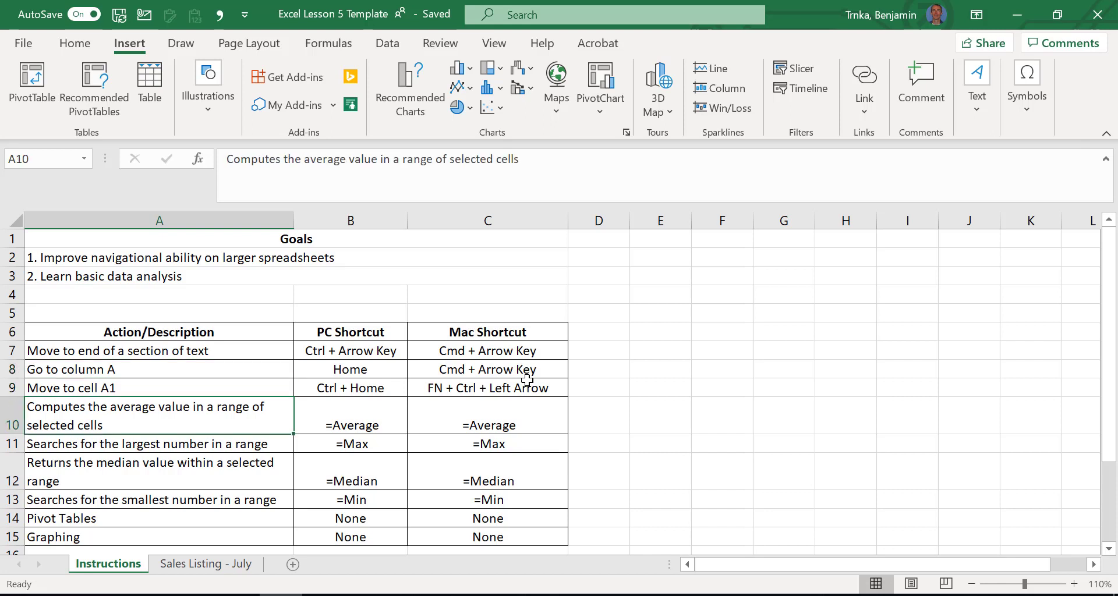
pyautogui.press('Down')
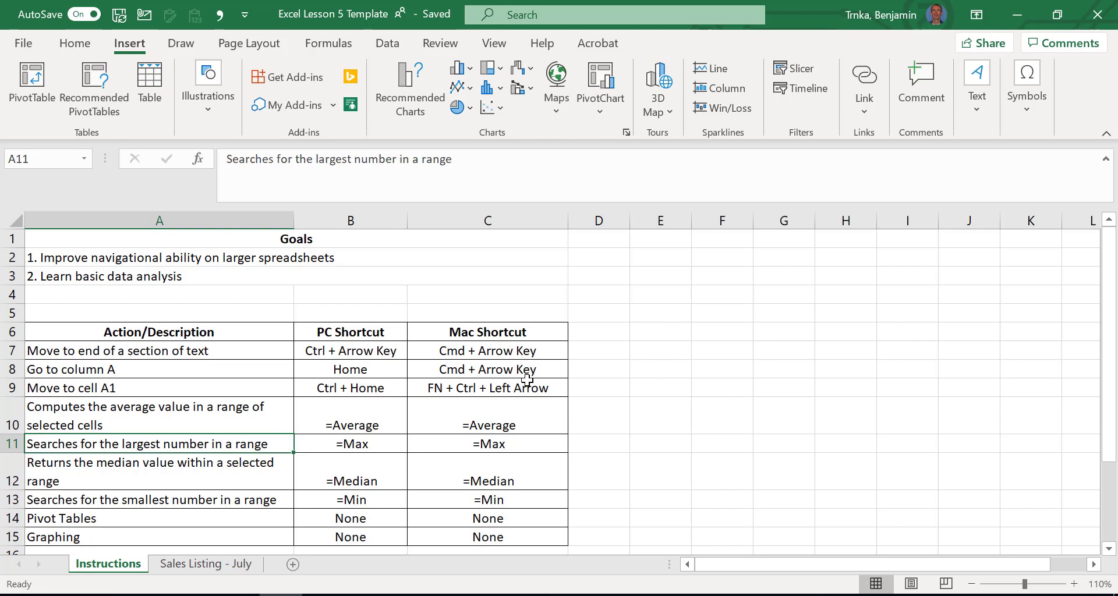
pyautogui.press('Down')
pyautogui.press('Down')
pyautogui.press('Down')
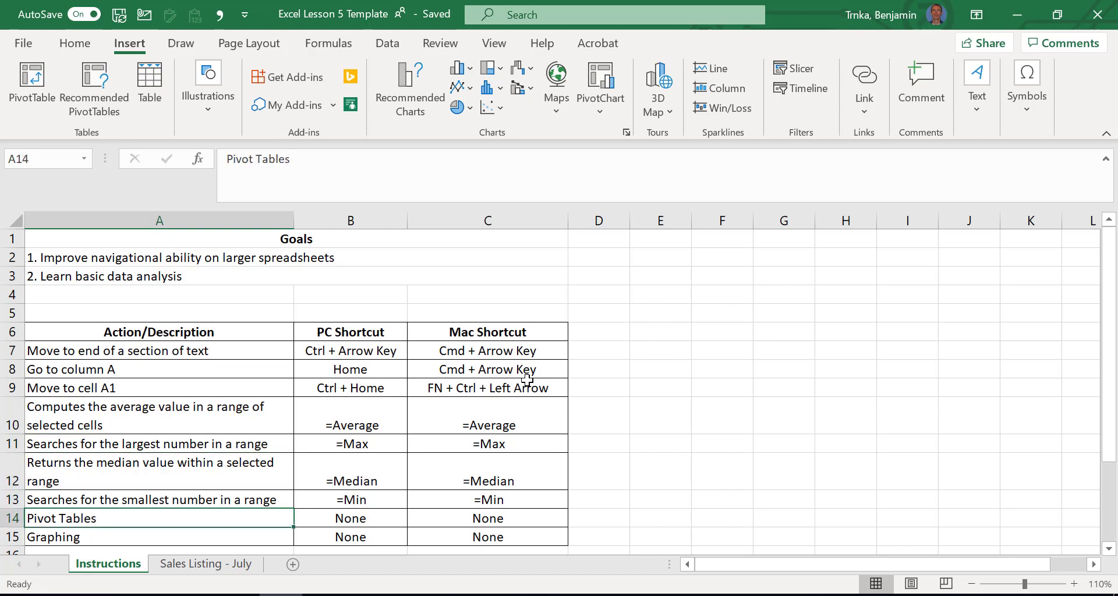
pyautogui.press('Down')
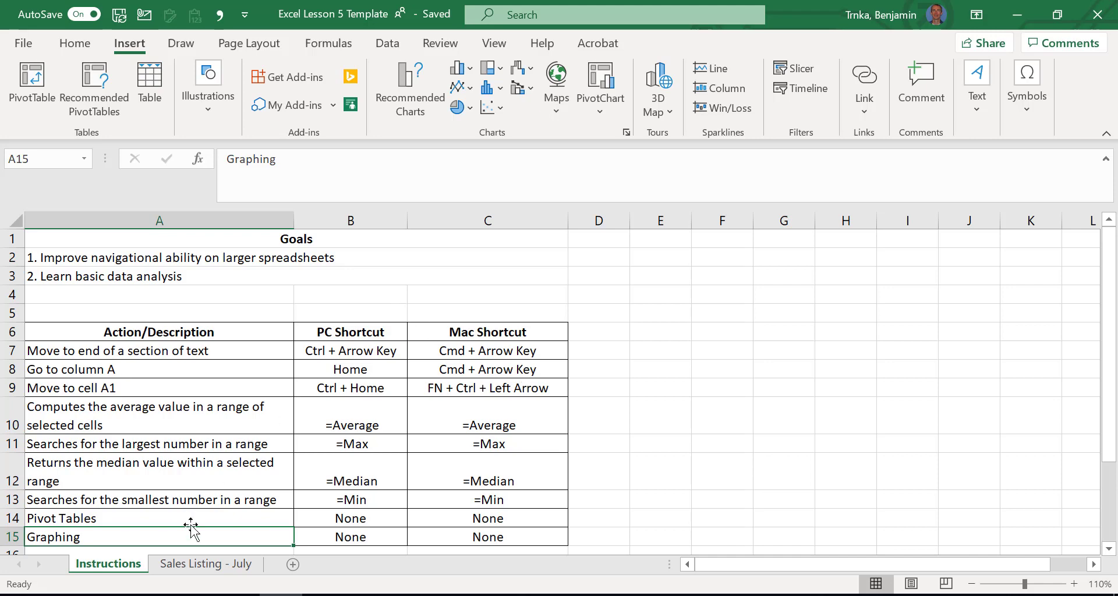
# - Open the Sales Listing - July sheet and go through the Customer Number column row by row from B3 to about row 40, ending at B38
pyautogui.click(198, 564)
pyautogui.click(199, 297)
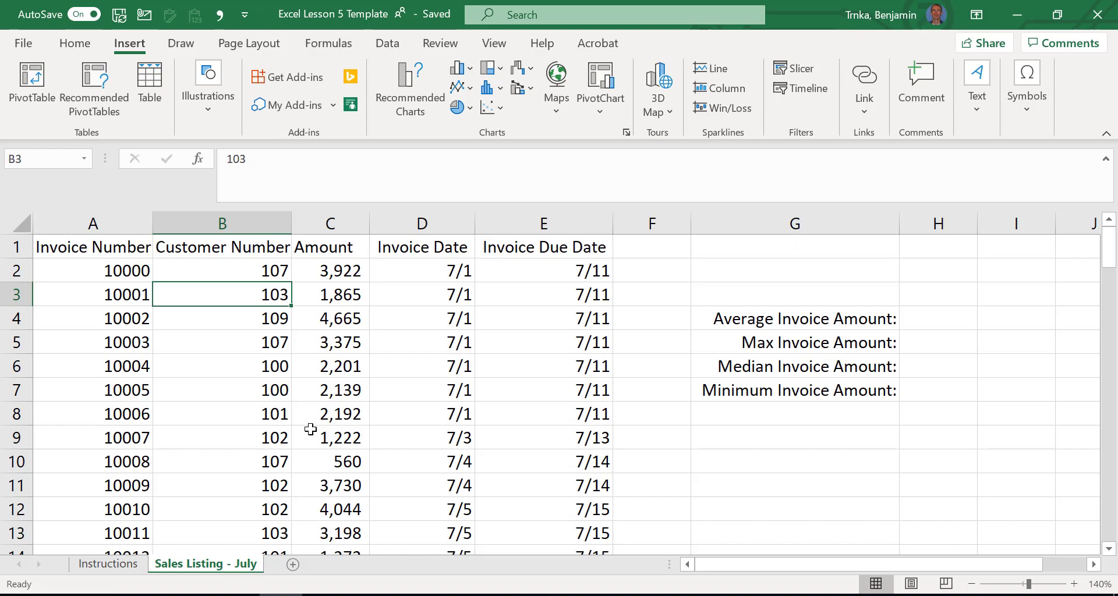
pyautogui.press('Down')
pyautogui.press('Down')
pyautogui.press('Down')
pyautogui.press('Down')
pyautogui.press('Down')
pyautogui.press('Down')
pyautogui.press('Down')
pyautogui.press('Down')
pyautogui.press('Down')
pyautogui.press('Down')
pyautogui.press('Down')
pyautogui.press('Down')
pyautogui.press('Down')
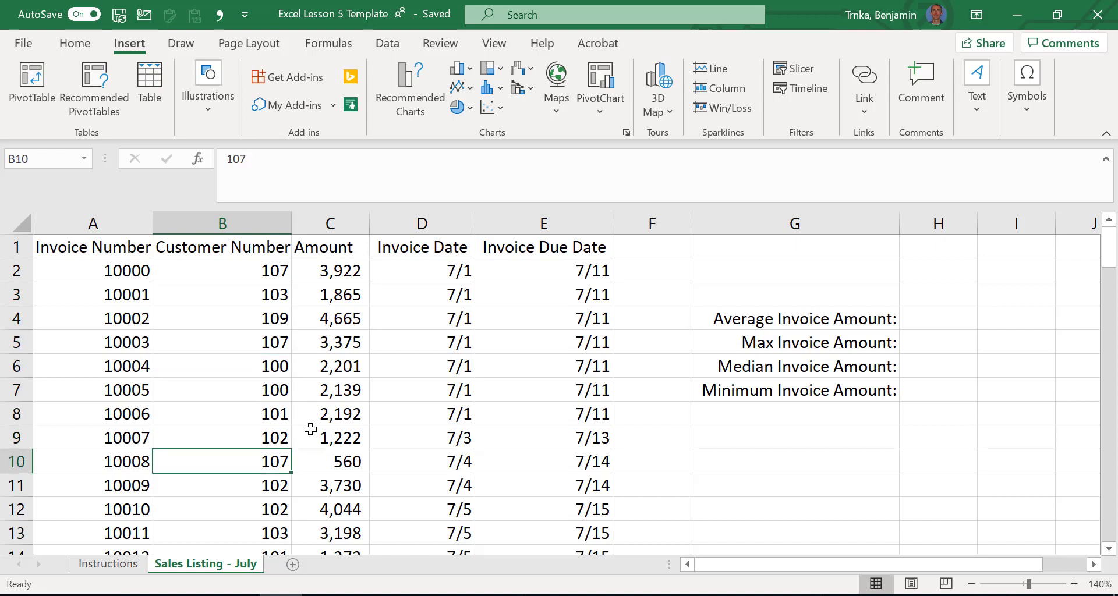
pyautogui.press('Down')
pyautogui.press('Down')
pyautogui.press('Down')
pyautogui.press('Down')
pyautogui.press('Down')
pyautogui.press('Down')
pyautogui.press('Down')
pyautogui.press('Down')
pyautogui.press('Down')
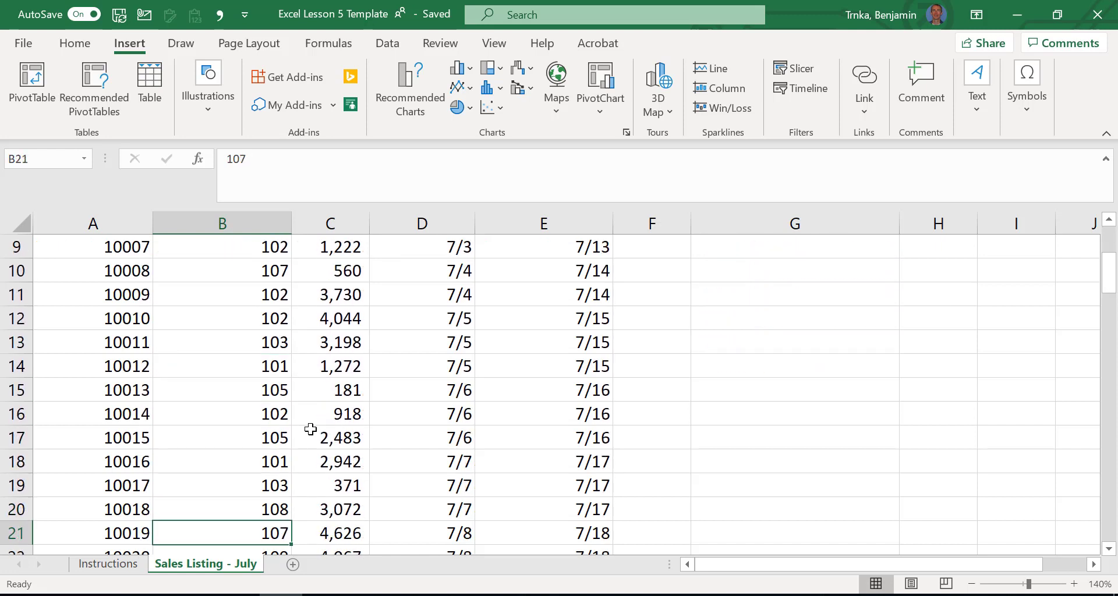
pyautogui.press('Down')
pyautogui.press('Down')
pyautogui.press('Down')
pyautogui.press('Down')
pyautogui.press('Down')
pyautogui.press('Down')
pyautogui.press('Down')
pyautogui.press('Down')
pyautogui.press('Down')
pyautogui.press('Down')
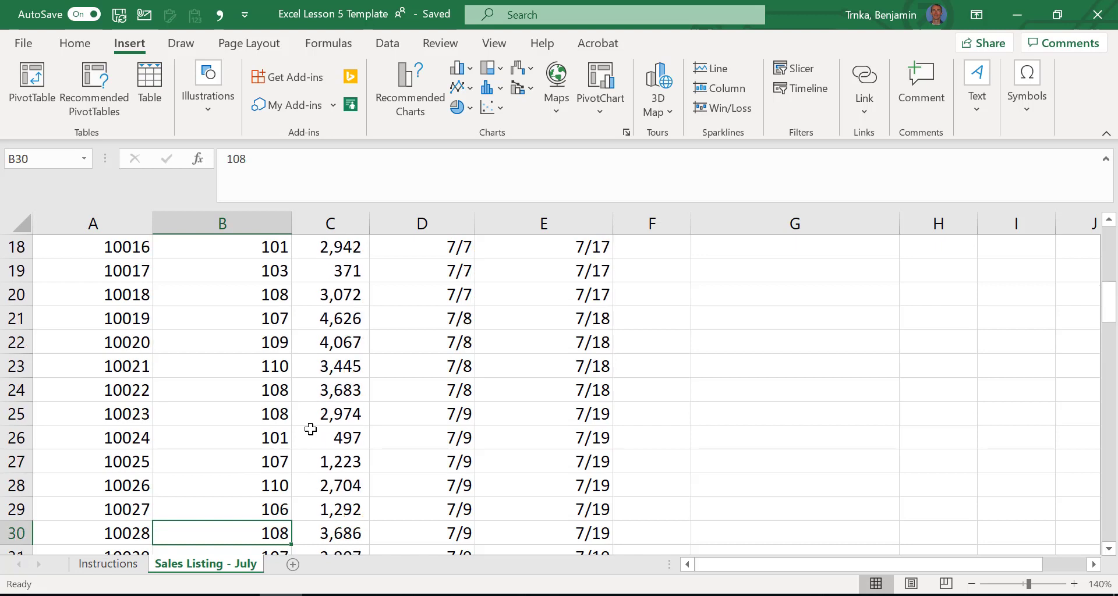
pyautogui.press('Down')
pyautogui.press('Down')
pyautogui.press('Down')
pyautogui.press('Down')
pyautogui.press('Down')
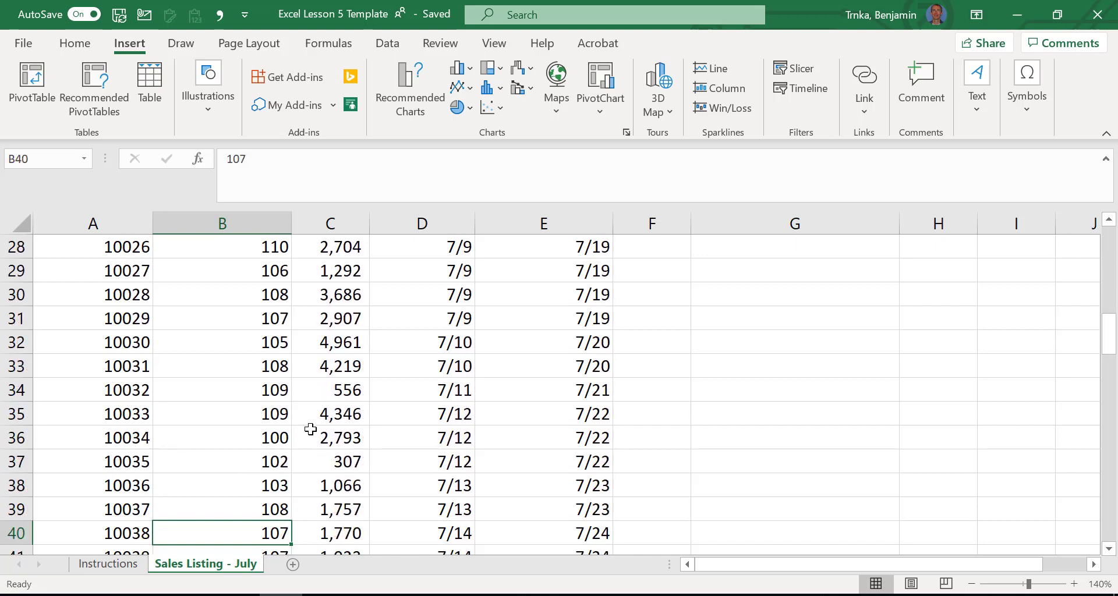
pyautogui.press('Up')
pyautogui.press('Up')
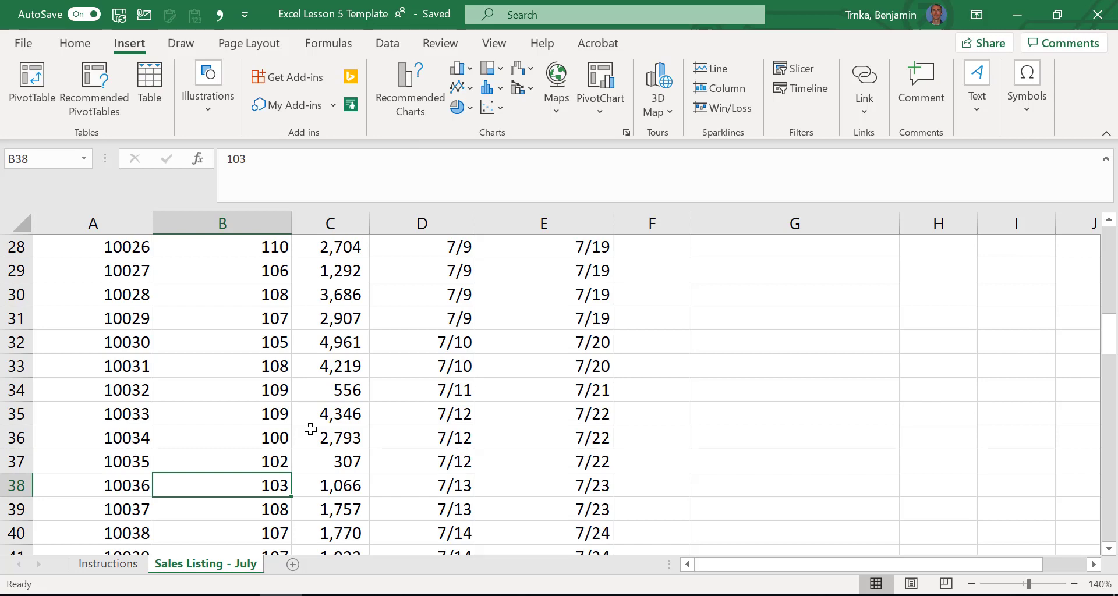
# - Jump to the end of the Customer Number column, check the rows below it, and end in cell A98
pyautogui.hotkey('ctrl', 'Down')
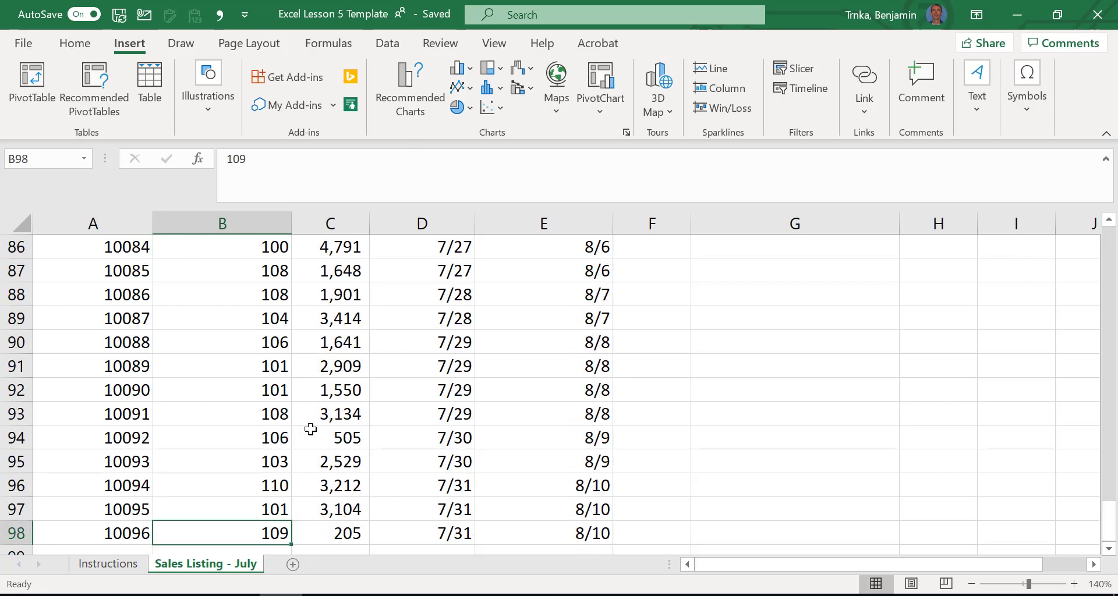
pyautogui.press('Left')
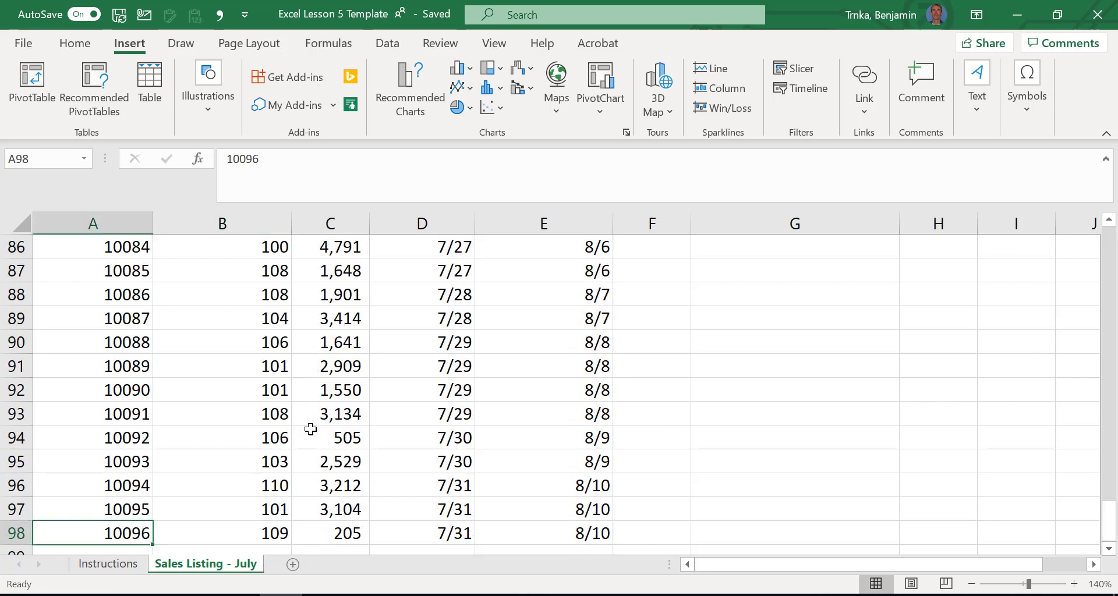
pyautogui.press('Right')
pyautogui.press('Down')
pyautogui.press('Down')
pyautogui.press('Down')
pyautogui.press('Down')
pyautogui.press('Down')
pyautogui.press('Down')
pyautogui.press('Up')
pyautogui.press('Up')
pyautogui.press('Up')
pyautogui.press('Up')
pyautogui.press('Up')
pyautogui.press('Up')
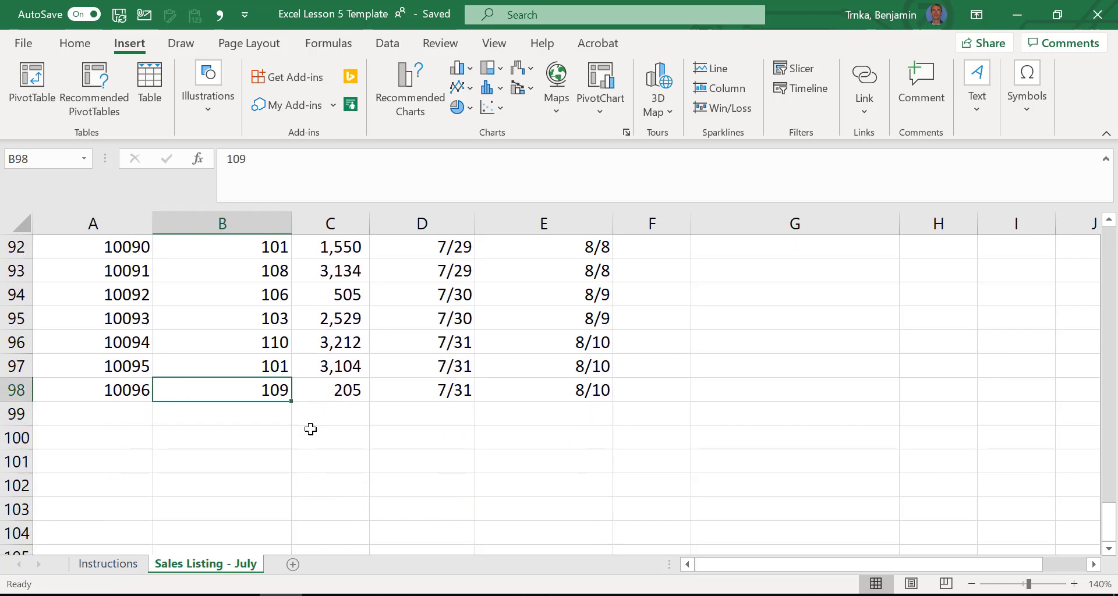
pyautogui.press('Up')
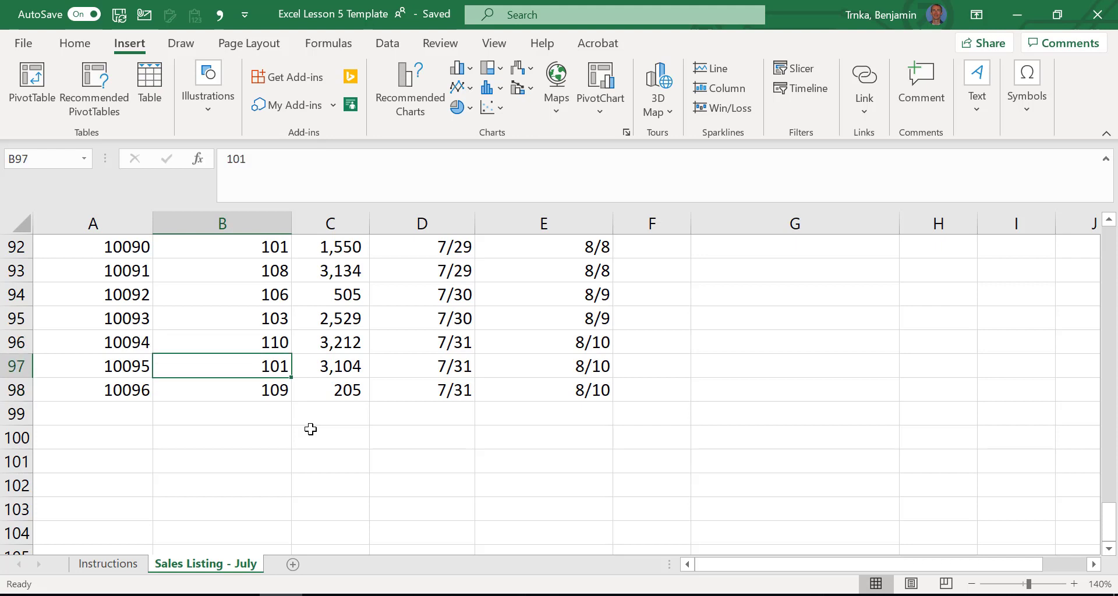
pyautogui.press('Down')
pyautogui.press('Left')
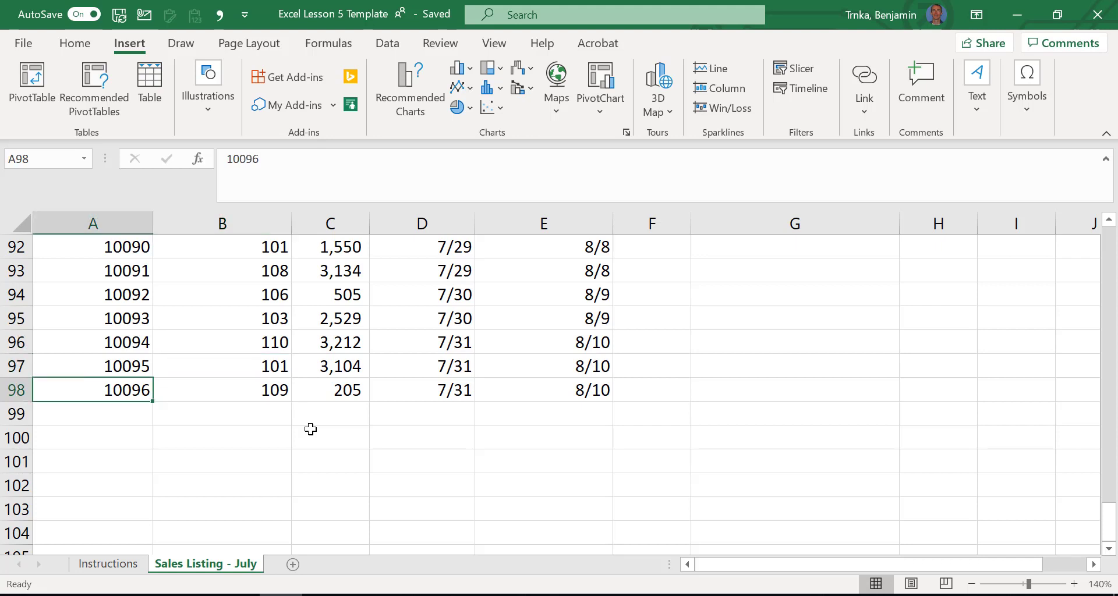
# - Jump from A98 across to the last data column, up to its header, and back to cell A1
pyautogui.hotkey('ctrl', 'Right')
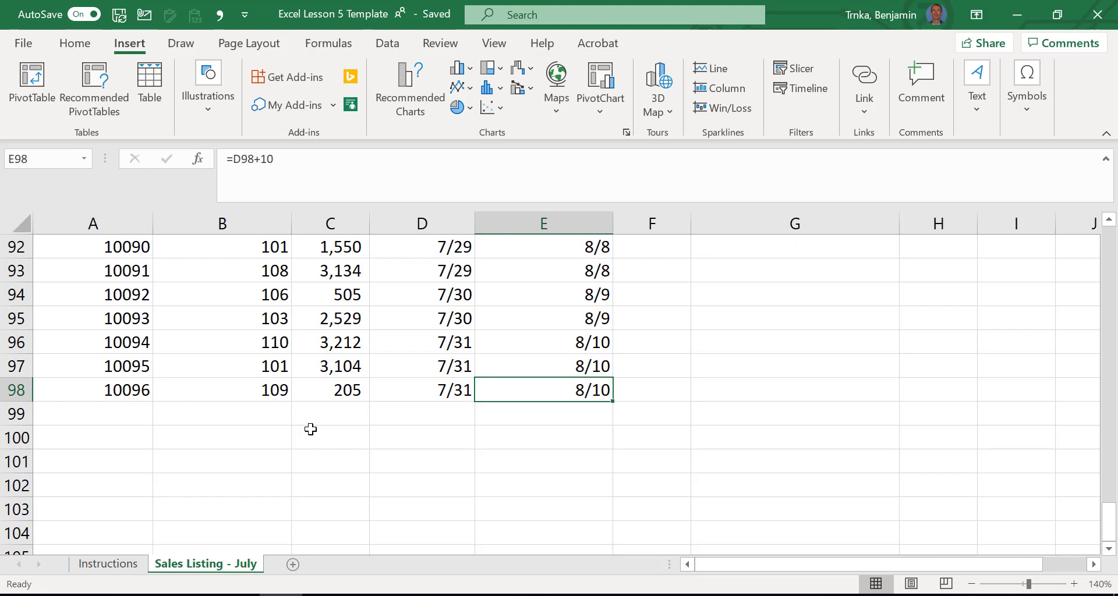
pyautogui.hotkey('ctrl', 'Up')
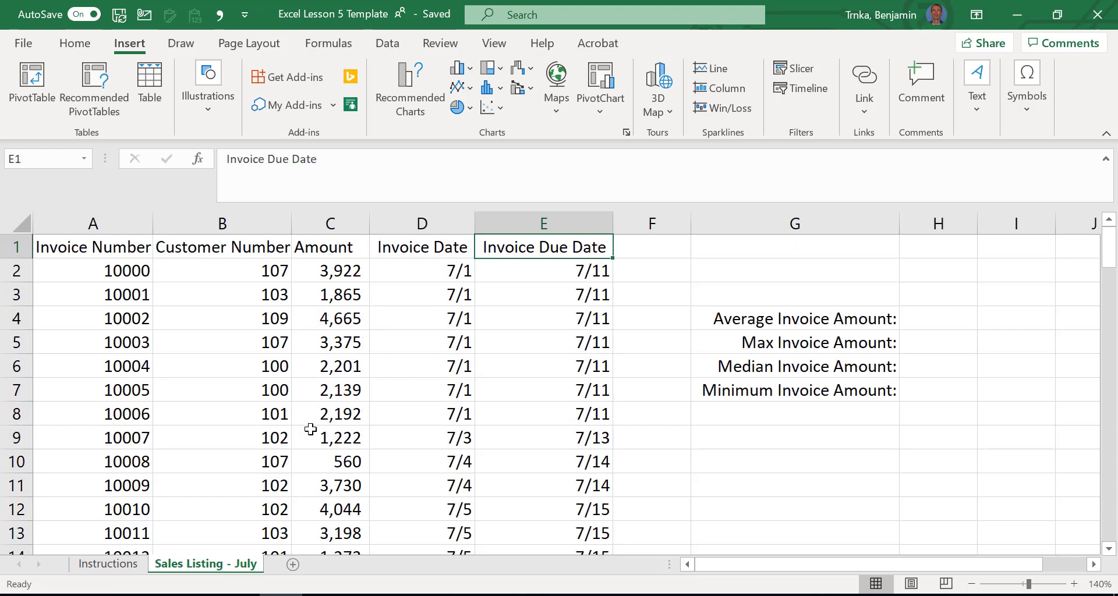
pyautogui.hotkey('ctrl', 'Left')
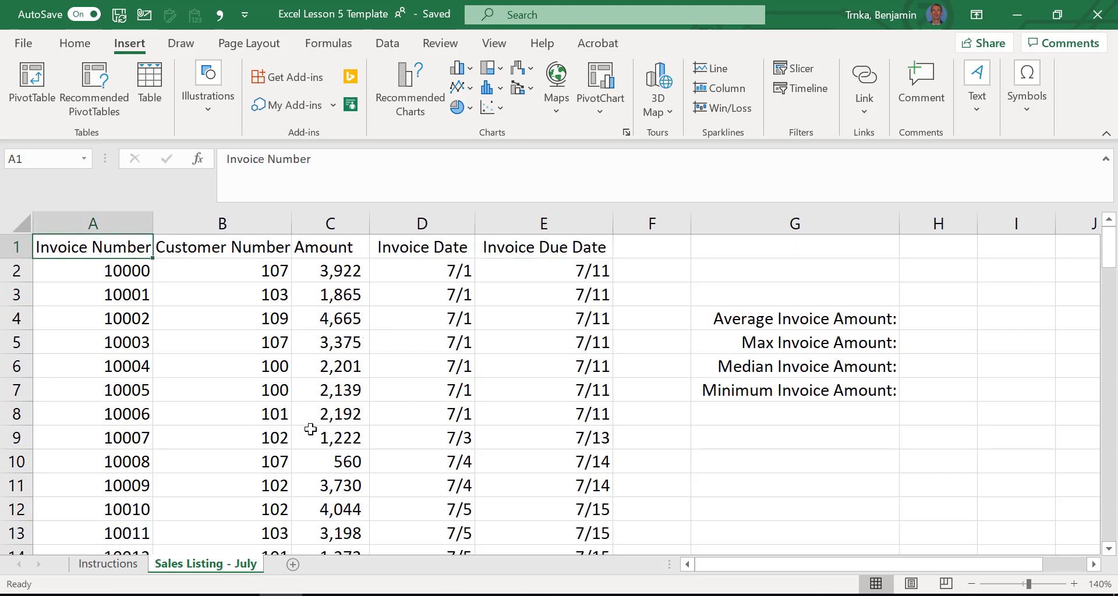
# - Circle the four corners of the invoice data repeatedly by jumping between its edges, ending at header cell E1
pyautogui.hotkey('ctrl', 'Down')
pyautogui.hotkey('ctrl', 'Right')
pyautogui.hotkey('ctrl', 'Up')
pyautogui.hotkey('ctrl', 'Left')
pyautogui.hotkey('ctrl', 'Down')
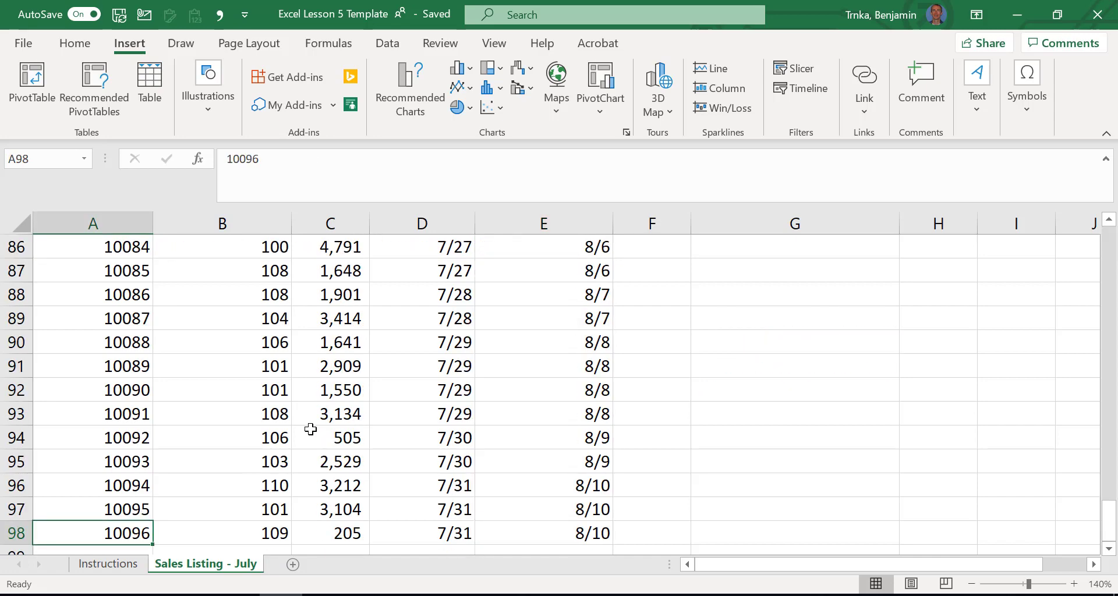
pyautogui.hotkey('ctrl', 'Right')
pyautogui.hotkey('ctrl', 'Up')
pyautogui.hotkey('ctrl', 'Left')
pyautogui.hotkey('ctrl', 'Down')
pyautogui.hotkey('ctrl', 'Right')
pyautogui.hotkey('ctrl', 'Up')
# - Jump along row 1 to the sheet's last column, XFD, and return to cell A1
pyautogui.hotkey('ctrl', 'Right')
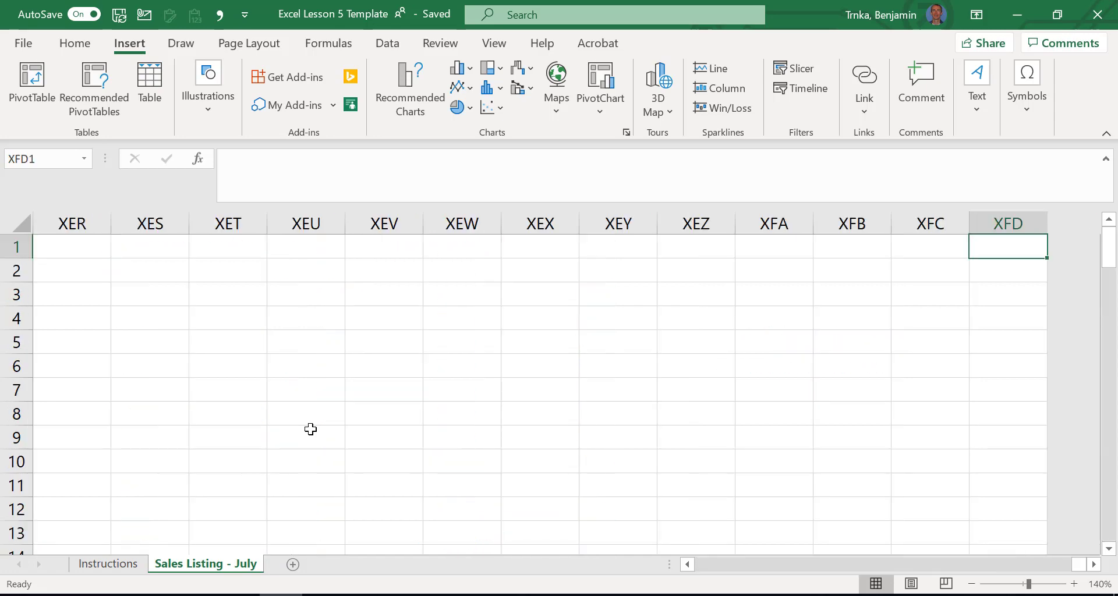
pyautogui.hotkey('ctrl', 'Left')
pyautogui.hotkey('ctrl', 'Left')
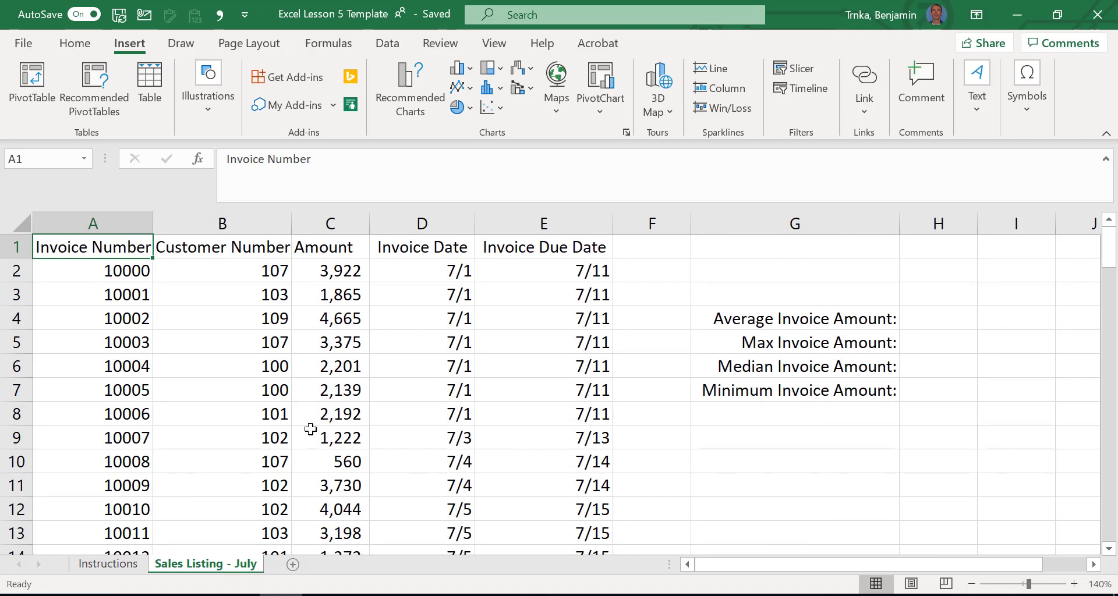
# - Jump from cell B2 to the sheet's last used cell and move around the edges of the data to A98
pyautogui.press('Right')
pyautogui.press('Down')
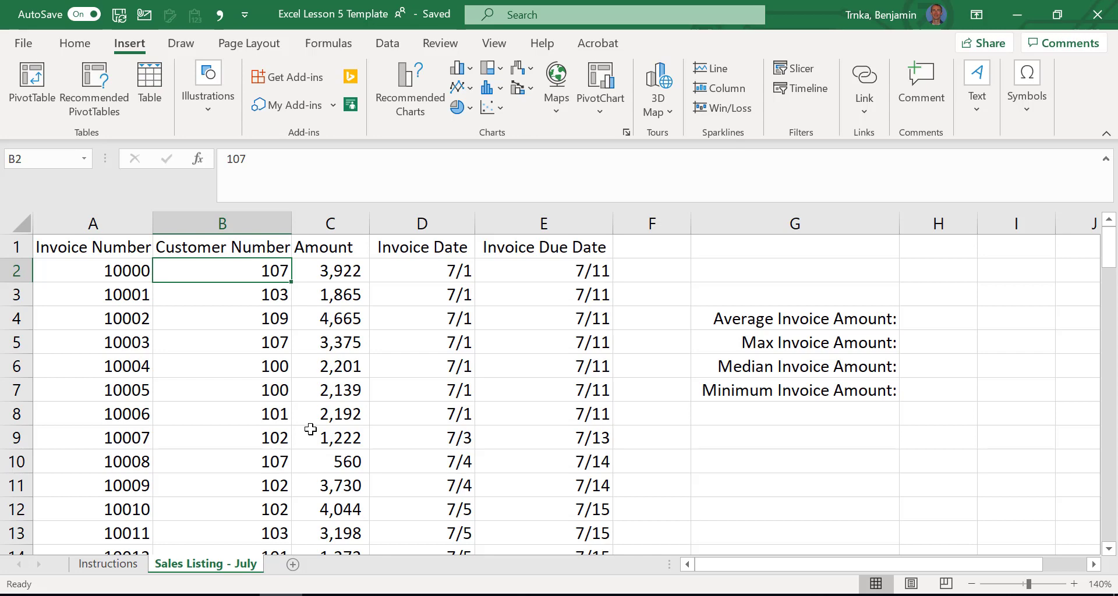
pyautogui.hotkey('ctrl', 'End')
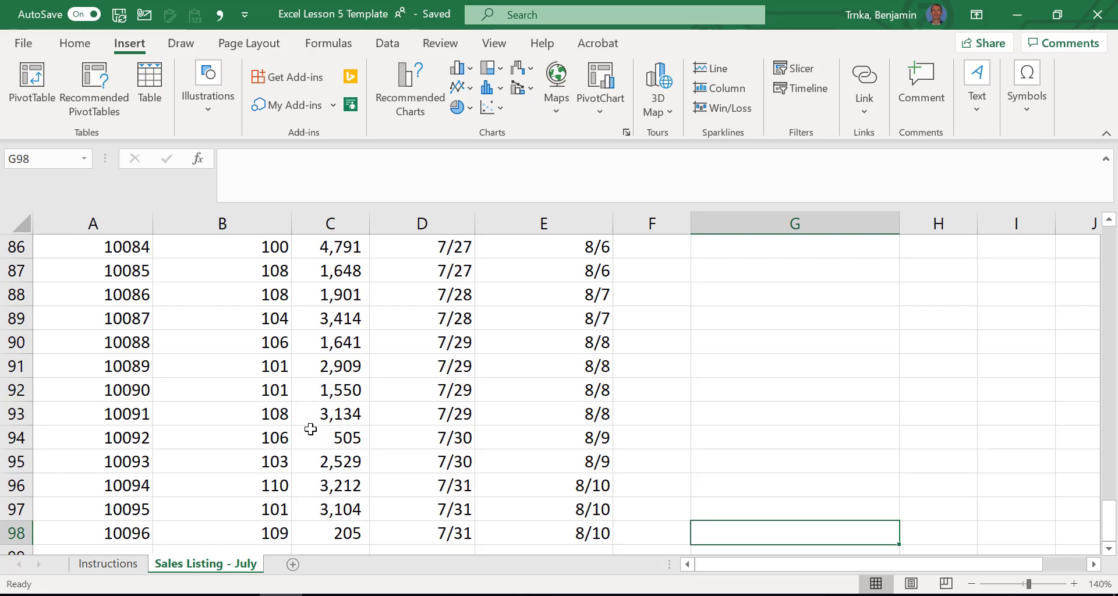
pyautogui.hotkey('ctrl', 'Left')
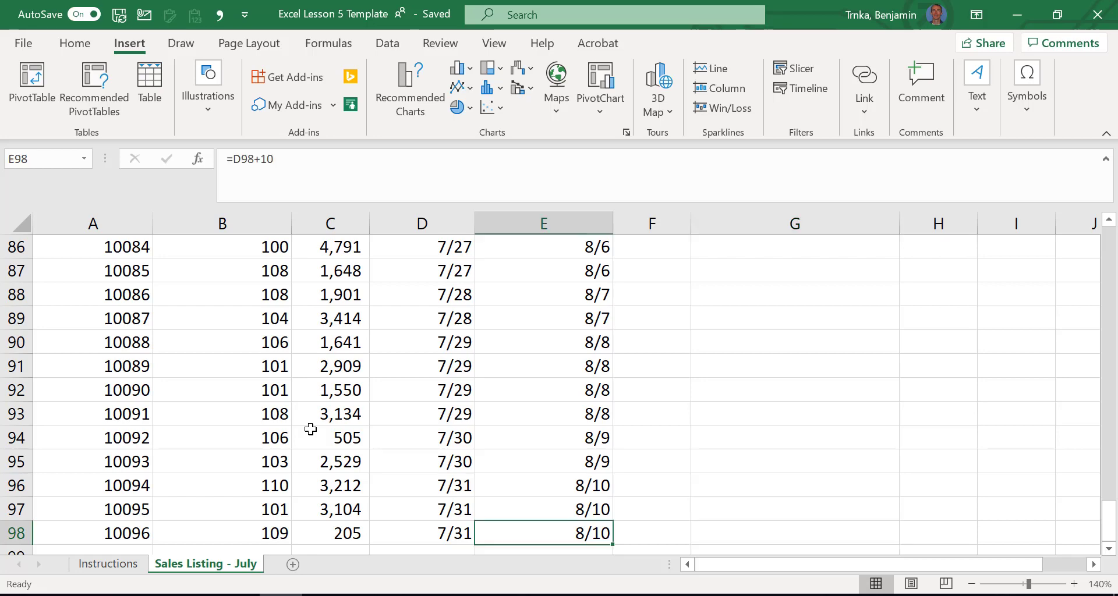
pyautogui.hotkey('ctrl', 'Up')
pyautogui.hotkey('ctrl', 'Left')
pyautogui.hotkey('ctrl', 'Down')
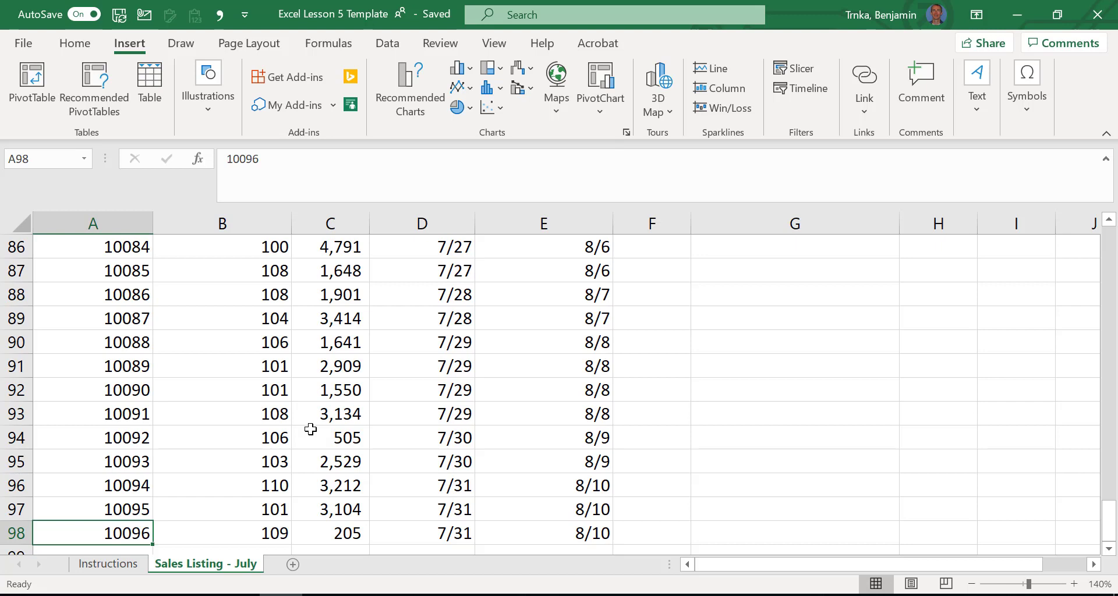
# - Jump down column A to the sheet's last row, 1048576, and return to cell A1
pyautogui.hotkey('ctrl', 'Down')
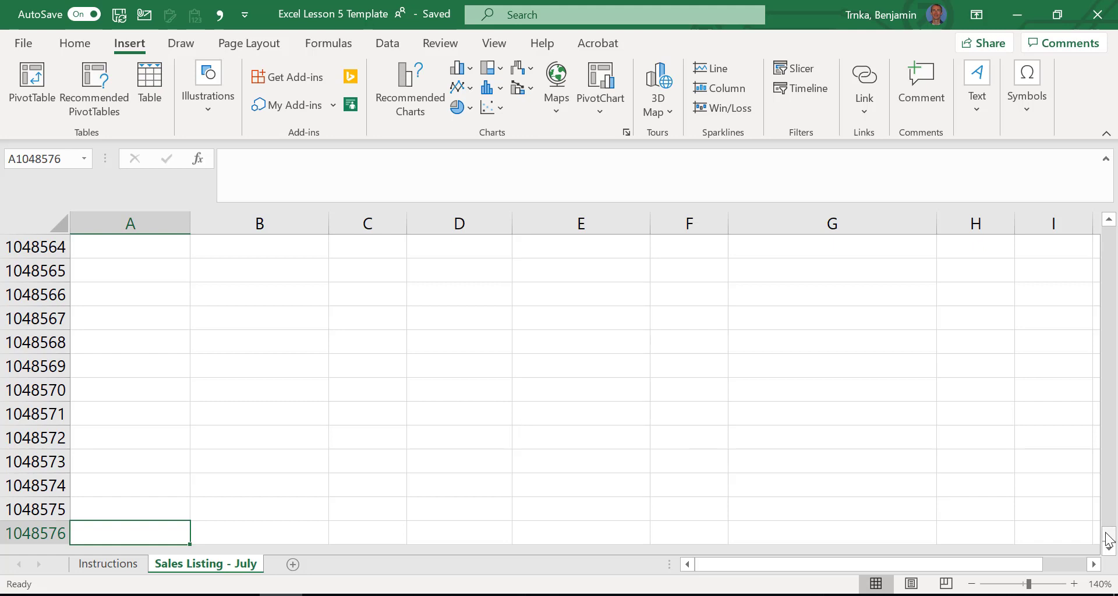
pyautogui.moveTo(1108, 538); pyautogui.dragTo(1110, 532)
pyautogui.moveTo(1116, 495); pyautogui.dragTo(1116, 232)
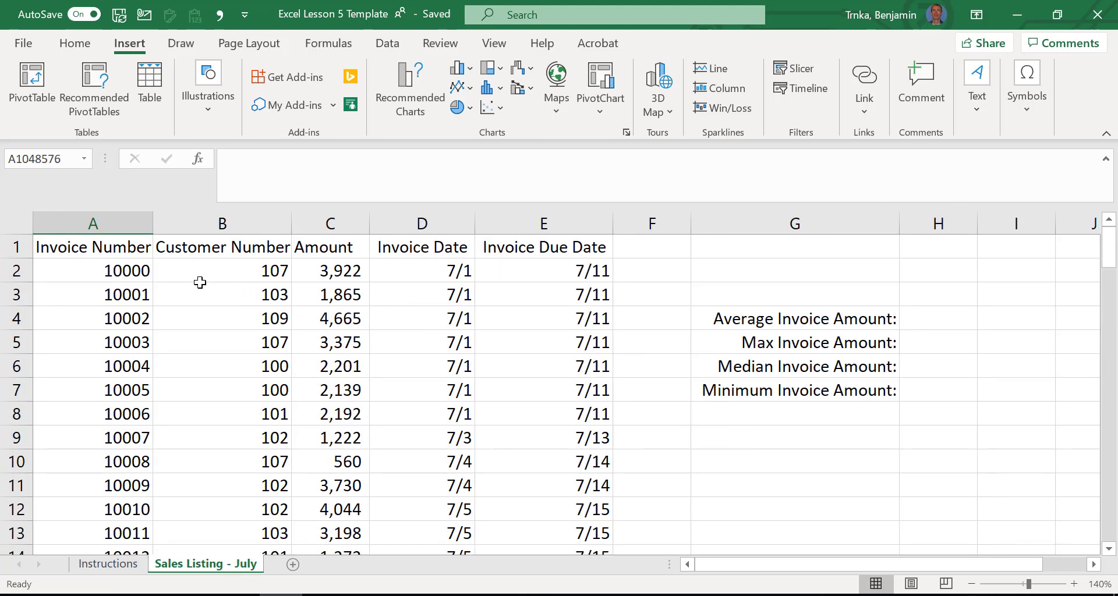
pyautogui.press('Right')
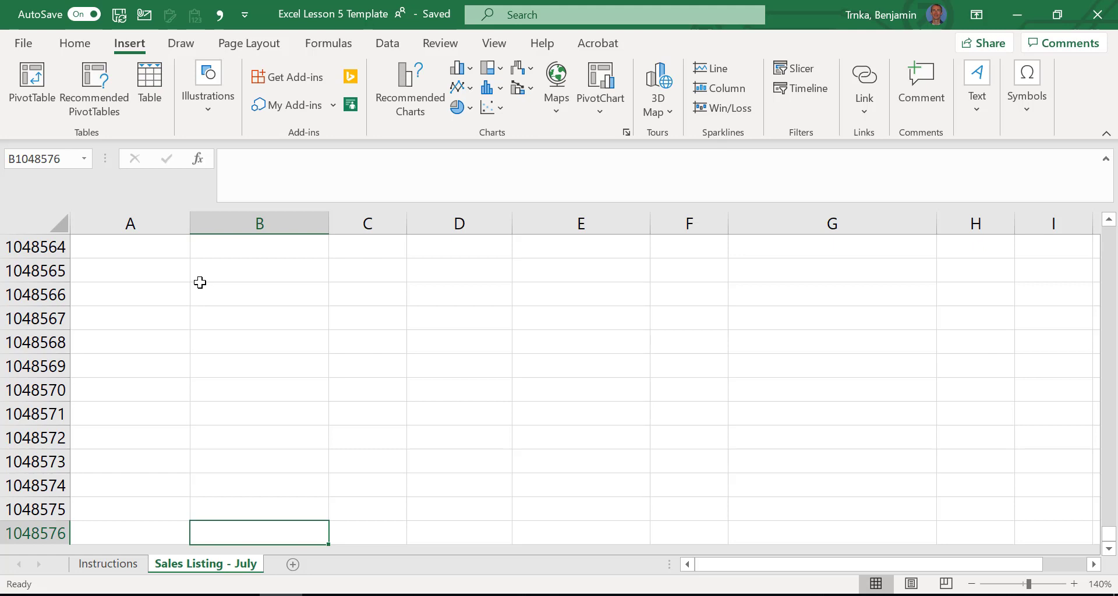
pyautogui.hotkey('ctrl', 'Home')
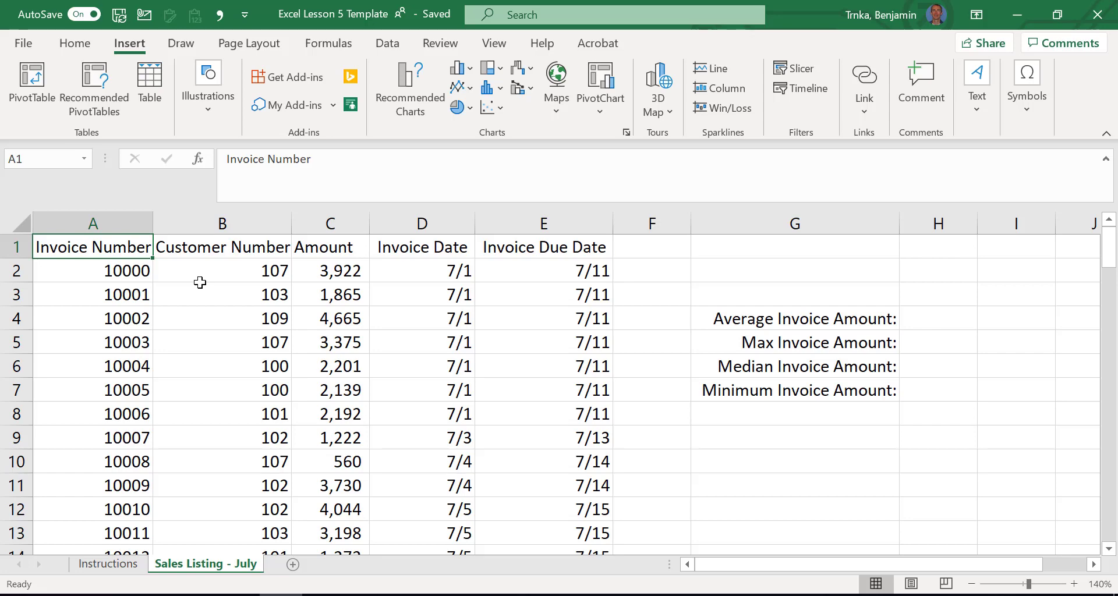
# - Jump from cell B2 to the sheet's last column, XFD, and move down that column to row 12
pyautogui.click(200, 283)
pyautogui.hotkey('ctrl', 'Right')
pyautogui.hotkey('ctrl', 'Right')
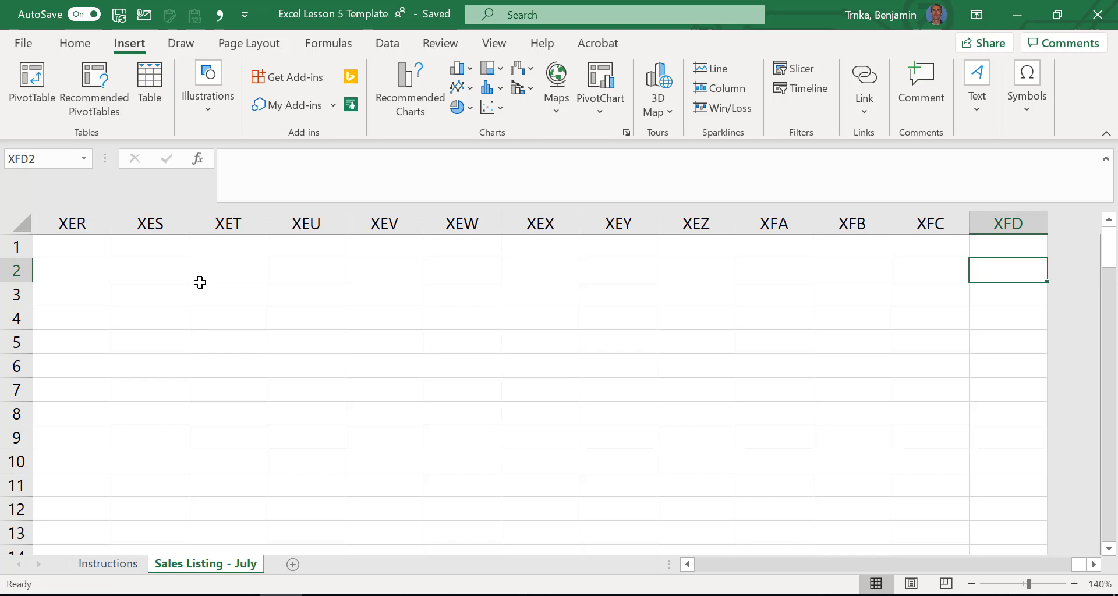
pyautogui.press('Down')
pyautogui.press('Down')
pyautogui.press('Down')
pyautogui.press('Down')
pyautogui.press('Down')
pyautogui.press('Down')
pyautogui.press('Down')
pyautogui.press('Down')
pyautogui.press('Down')
pyautogui.press('Down')
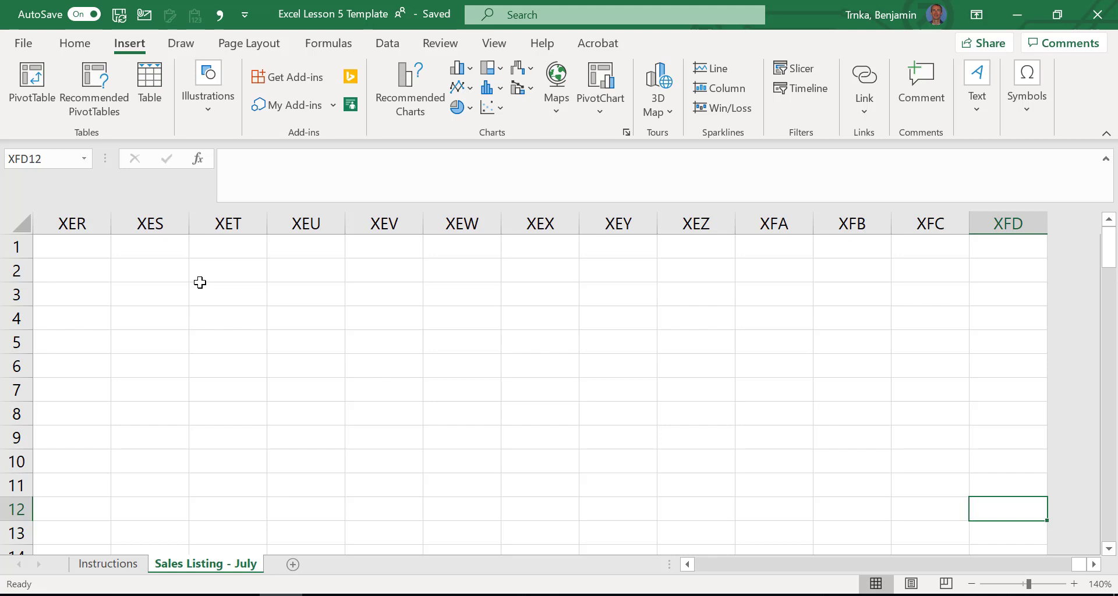
# - Return to cell A1, then jump along row 3 to the sheet's last column, XFD, and back to A3
pyautogui.hotkey('ctrl', 'Home')
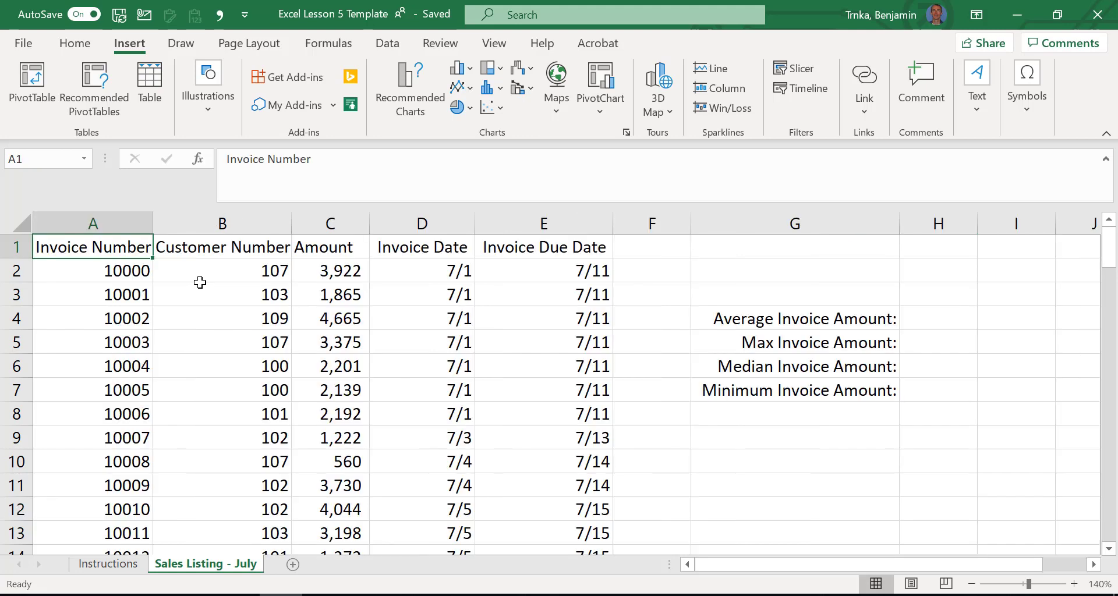
pyautogui.press('Down')
pyautogui.press('Down')
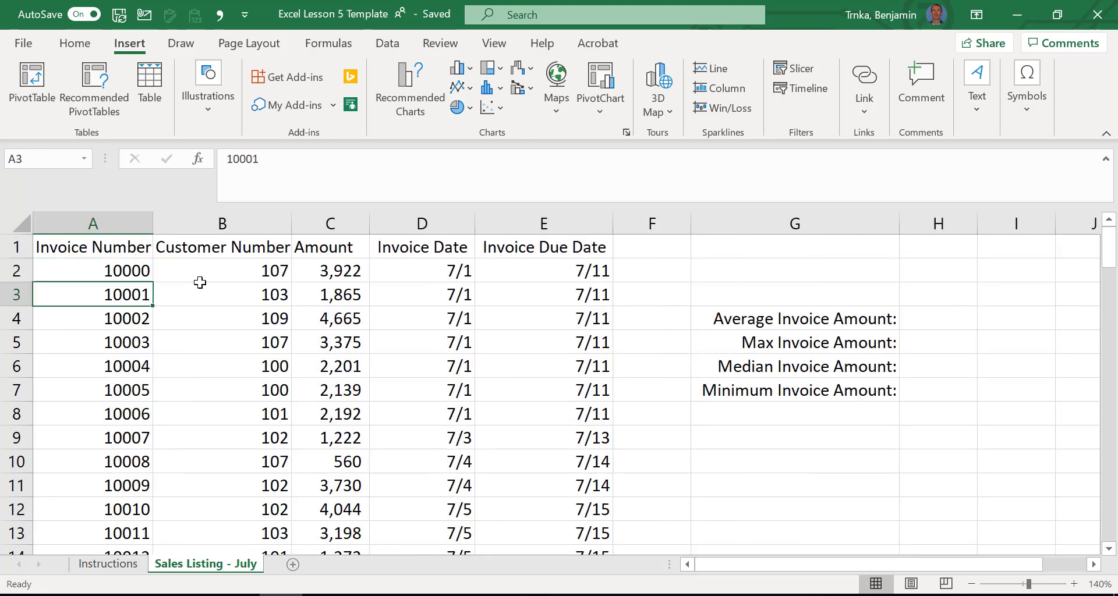
pyautogui.hotkey('ctrl', 'Right')
pyautogui.hotkey('ctrl', 'Right')
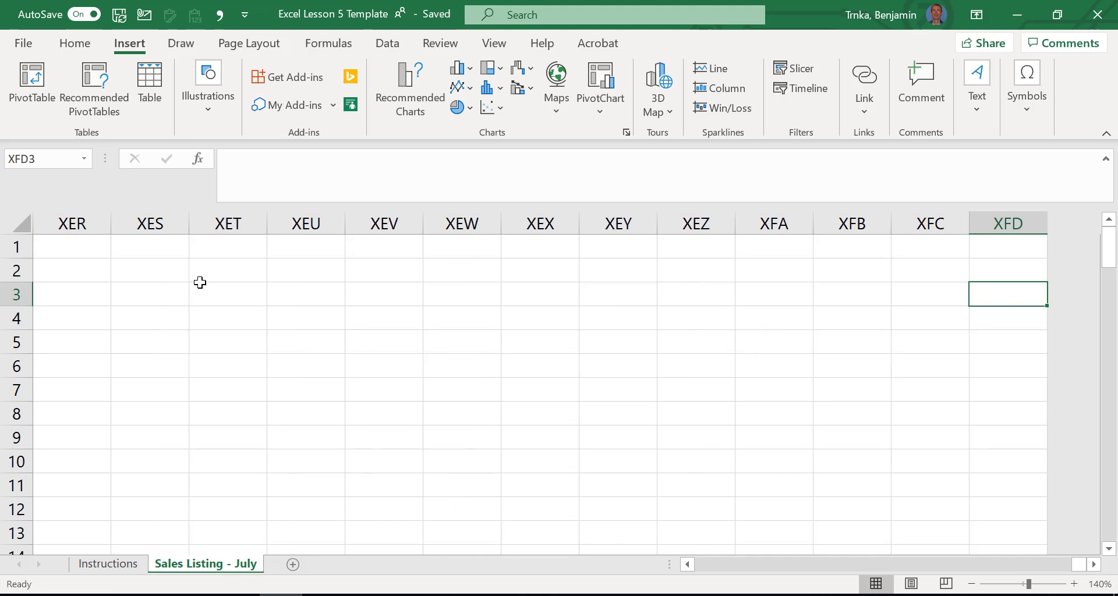
pyautogui.press('Home')
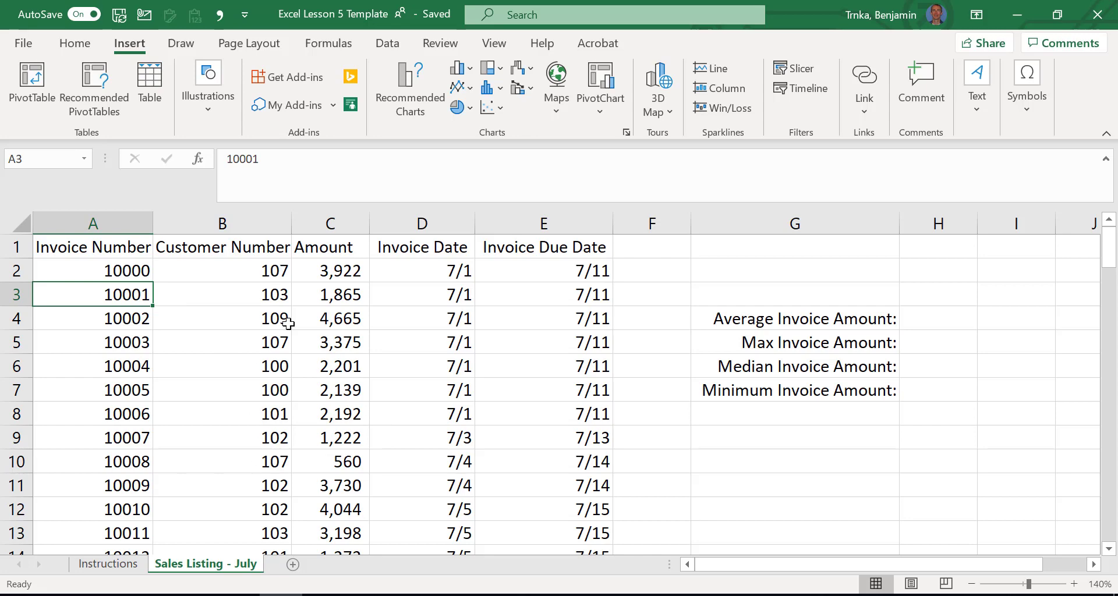
# - Examine the Amount column, the first invoice date in D2 and the due date formula in E2
pyautogui.click(343, 215)
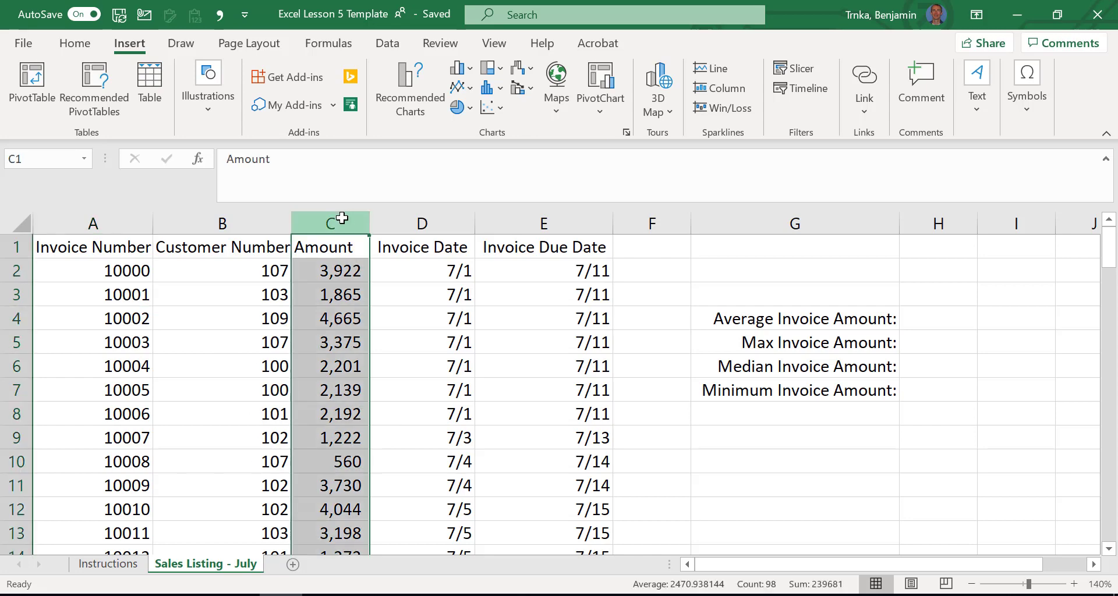
pyautogui.click(426, 270)
pyautogui.click(530, 275)
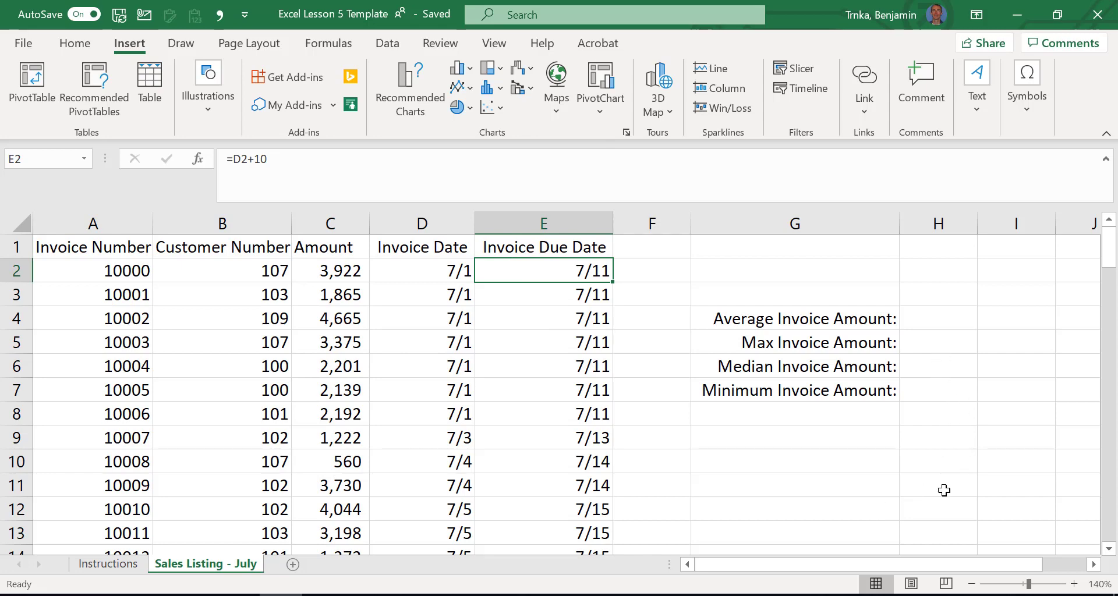
# - Begin an AVERAGE formula in H4, beside the Average Invoice Amount label
pyautogui.press('Right')
pyautogui.press('Down')
pyautogui.press('Right')
pyautogui.press('Down')
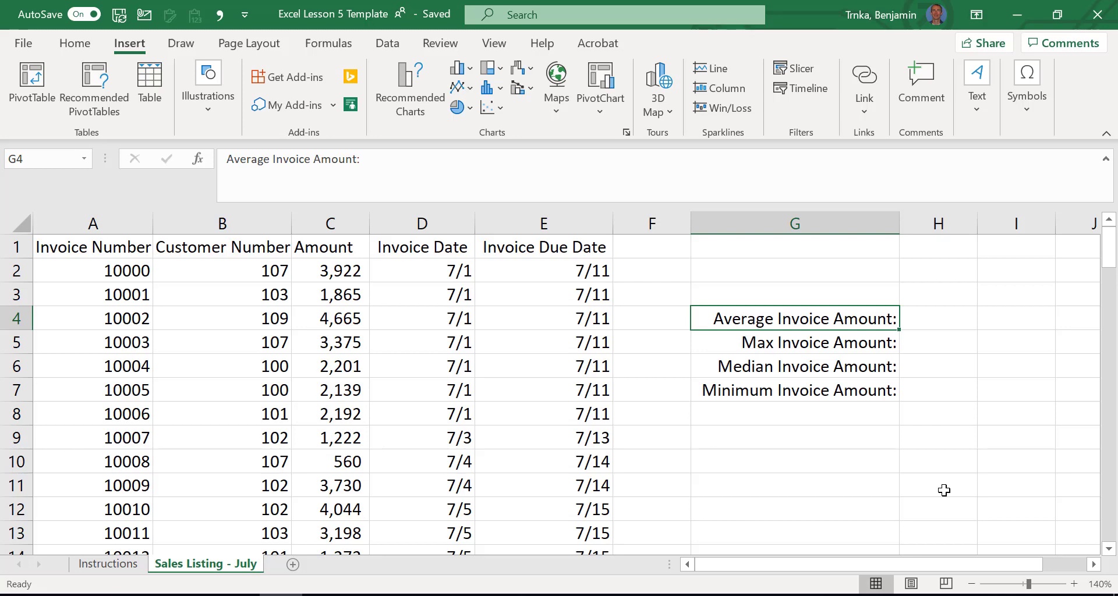
pyautogui.press('Right')
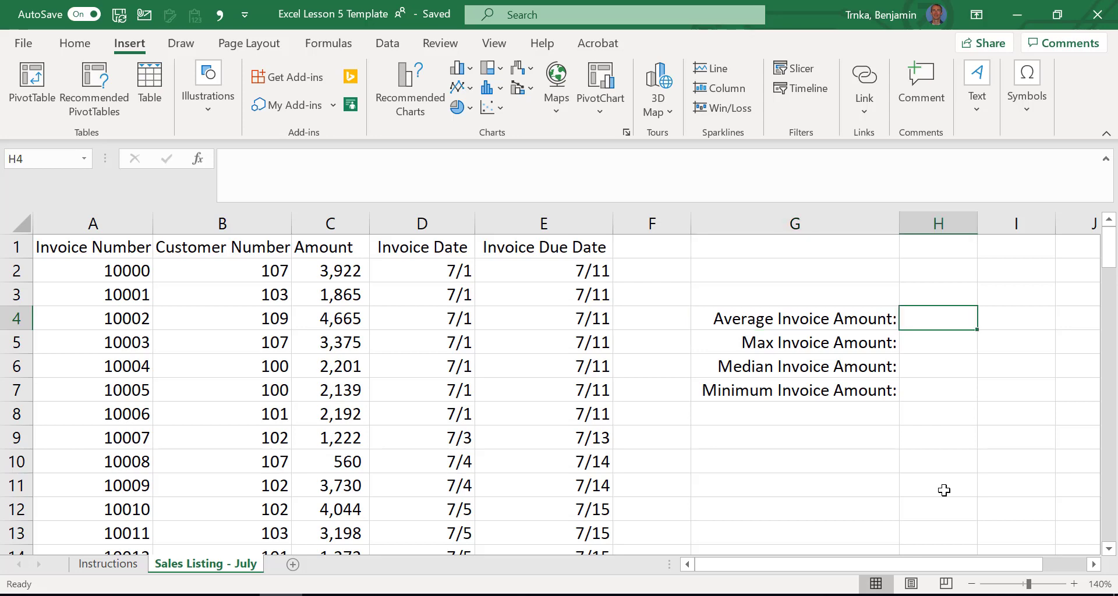
pyautogui.write('=')
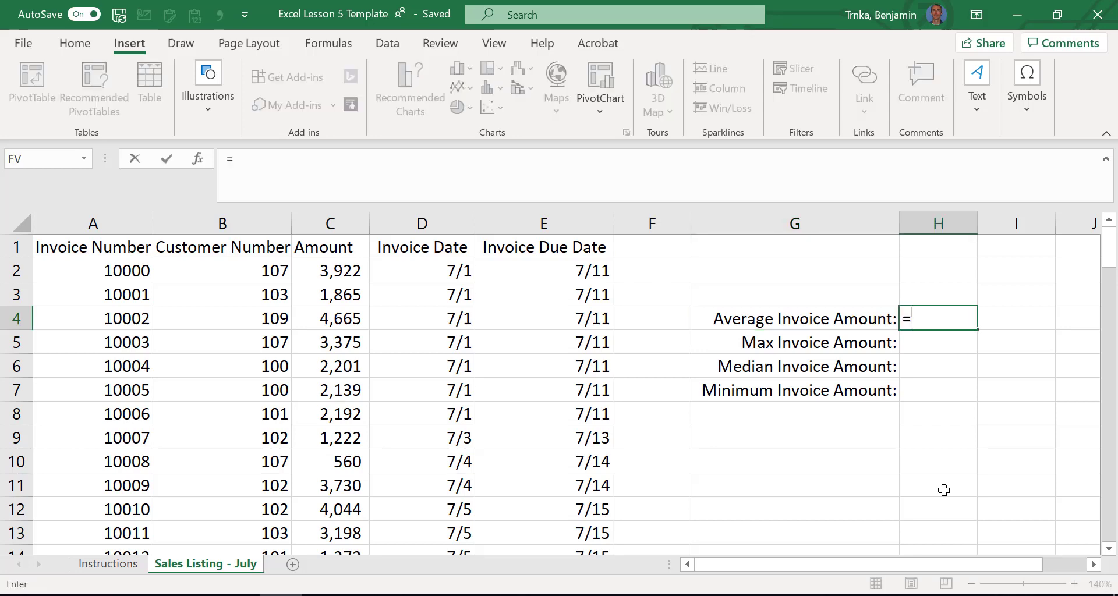
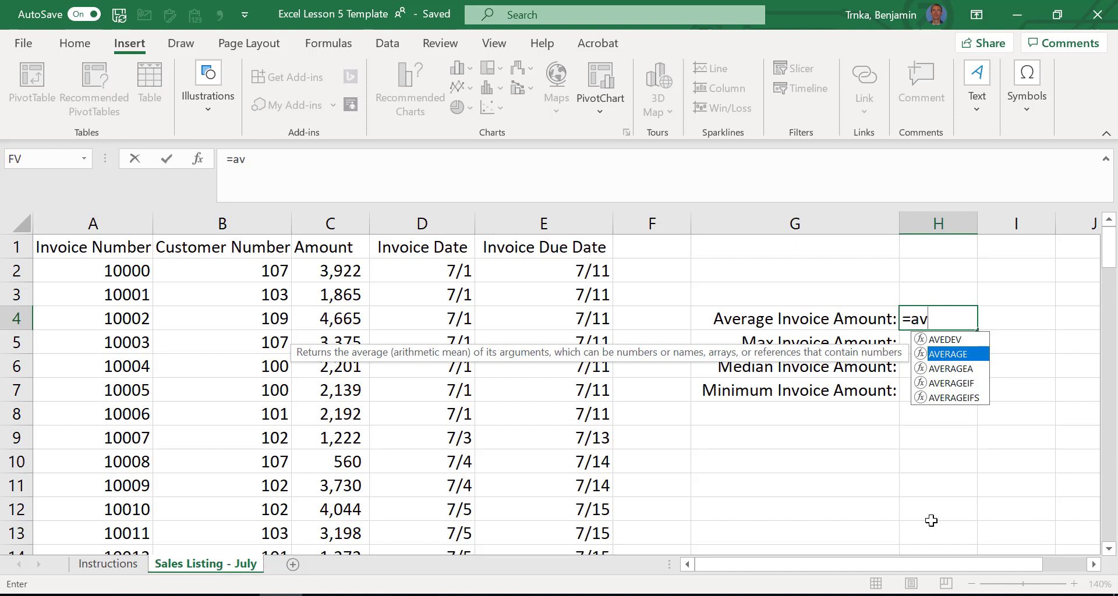
pyautogui.press('Tab')
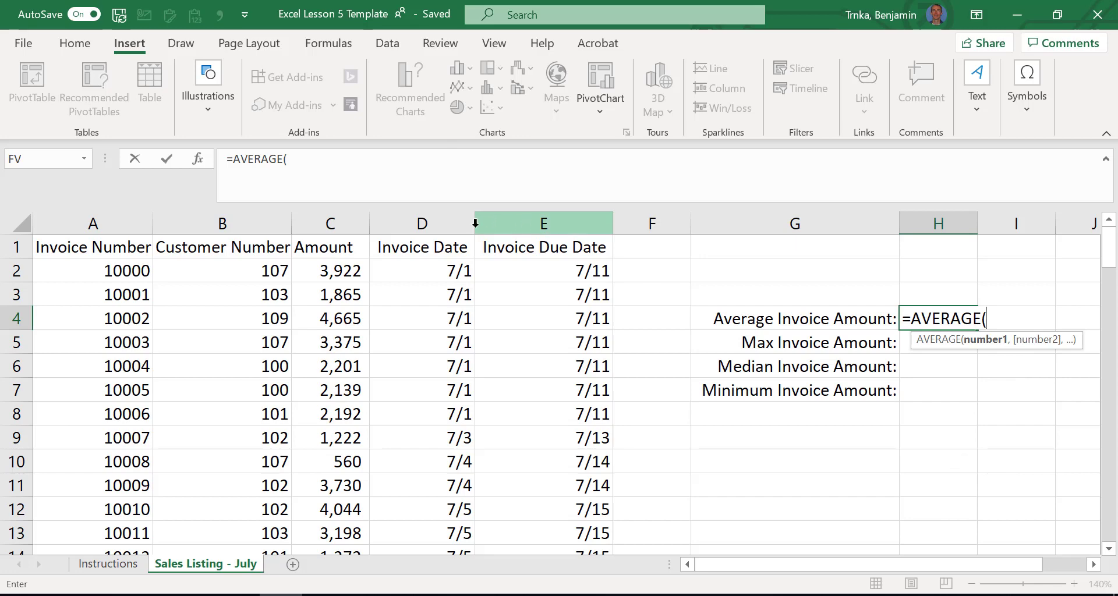
pyautogui.click(329, 275)
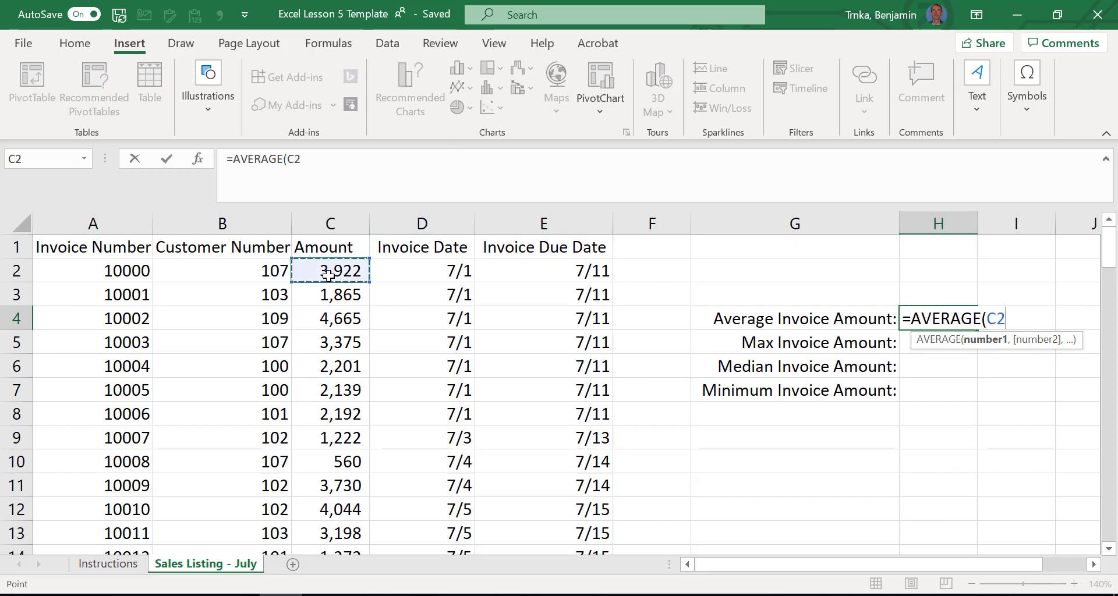
pyautogui.write(',')
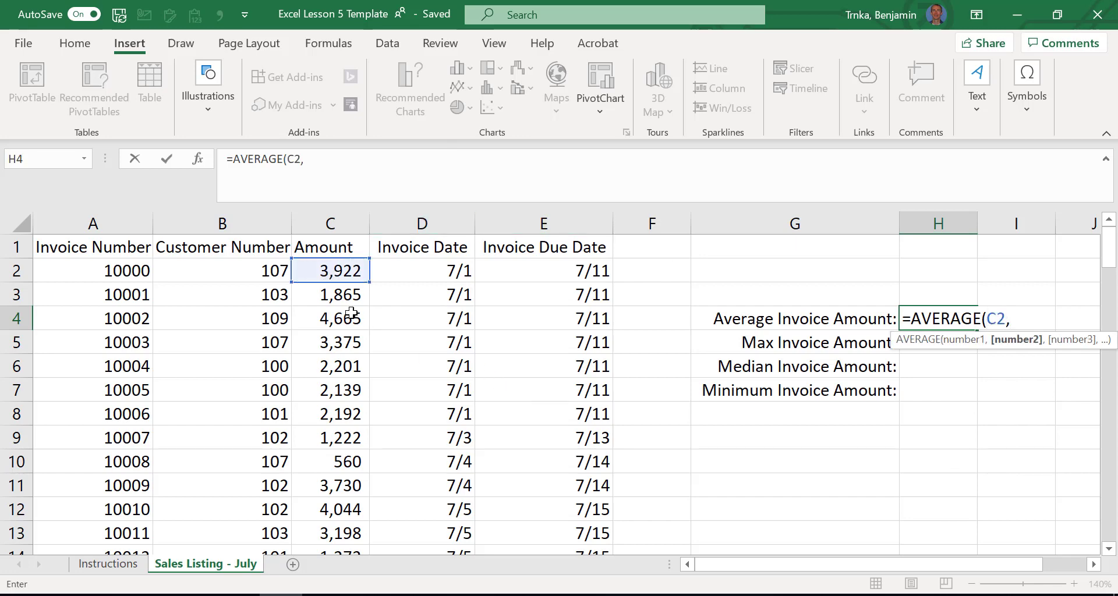
pyautogui.click(325, 295)
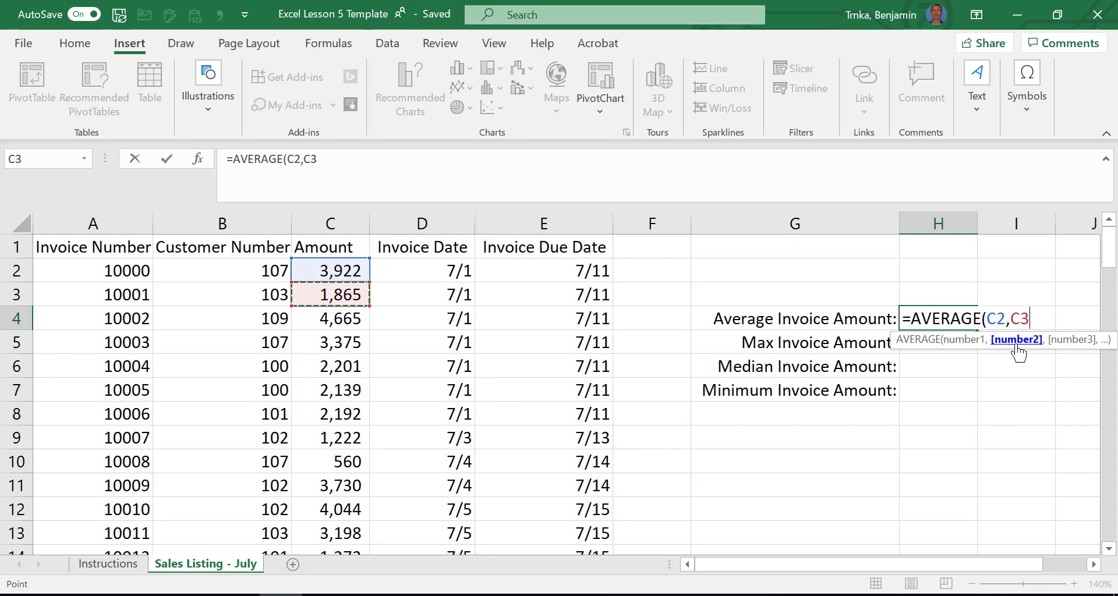
pyautogui.write(',')
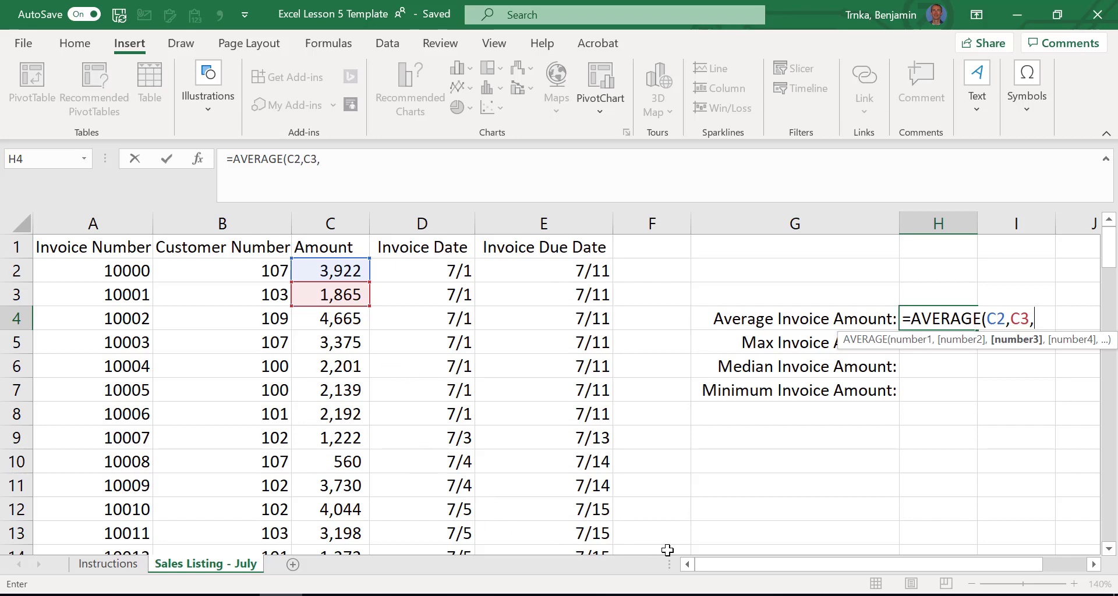
pyautogui.press('BackSpace')
pyautogui.press('BackSpace')
pyautogui.press('BackSpace')
pyautogui.press('BackSpace')
pyautogui.press('BackSpace')
pyautogui.press('BackSpace')
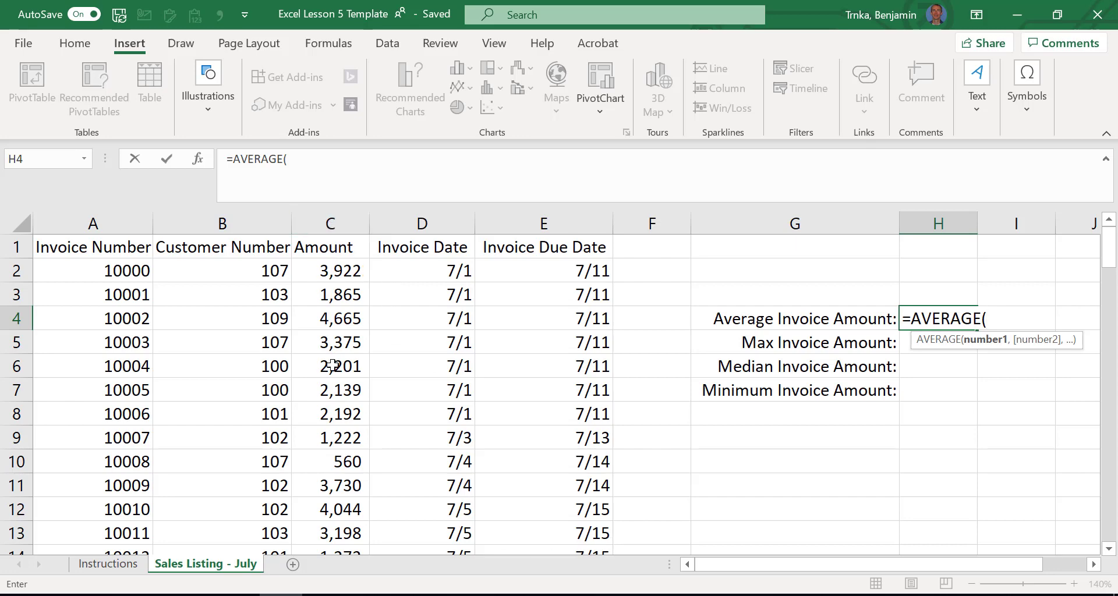
# - Complete the AVERAGE formula in H4 with the whole Amount column, C:C, as its argument
pyautogui.click(332, 222)
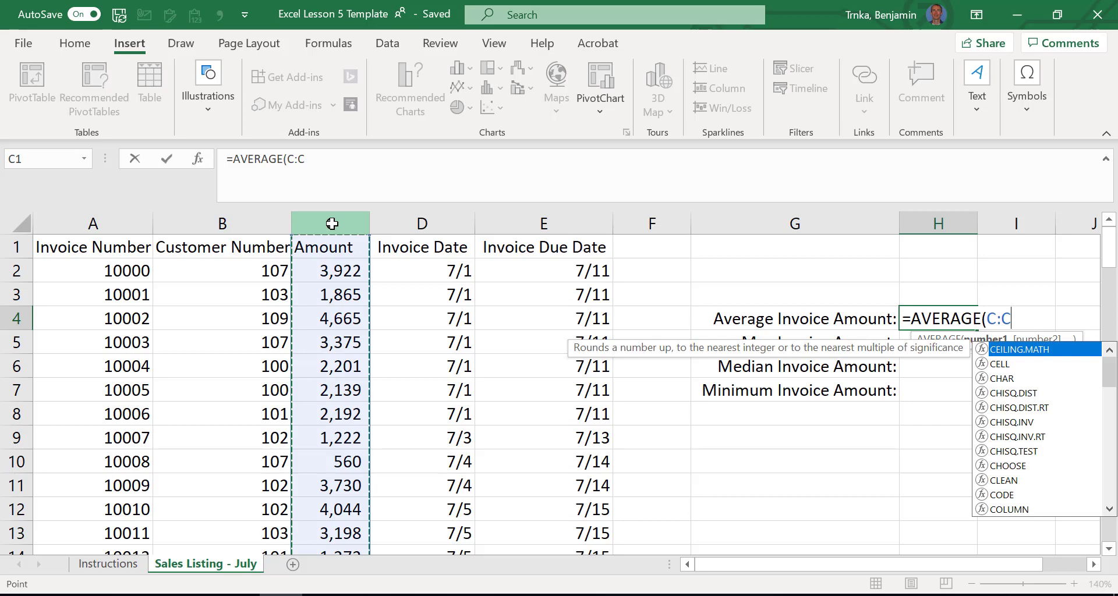
pyautogui.write(')')
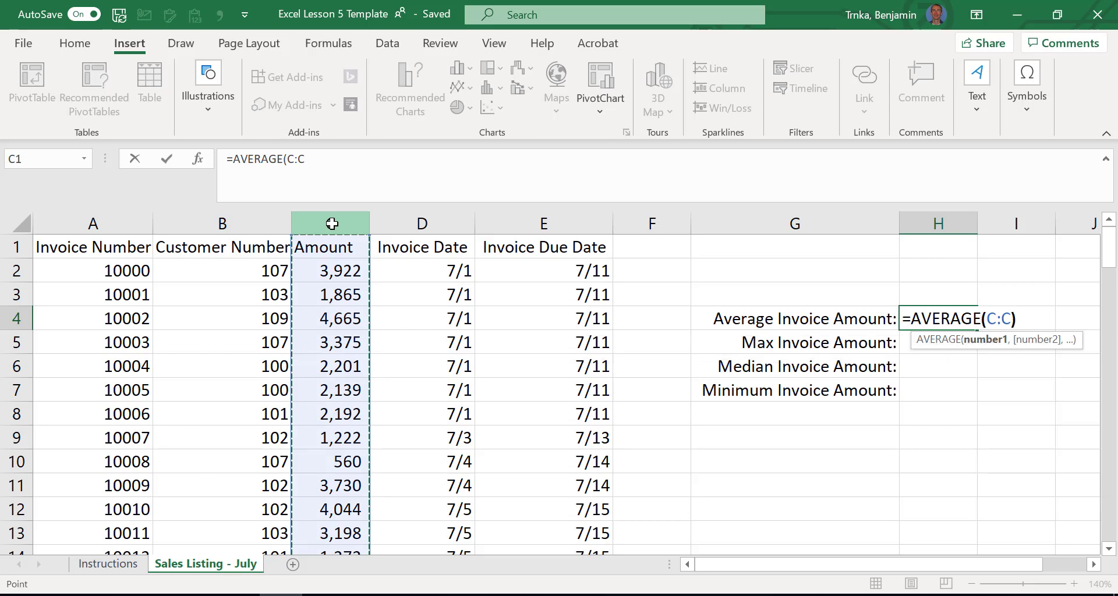
pyautogui.press('Return')
pyautogui.press('Up')
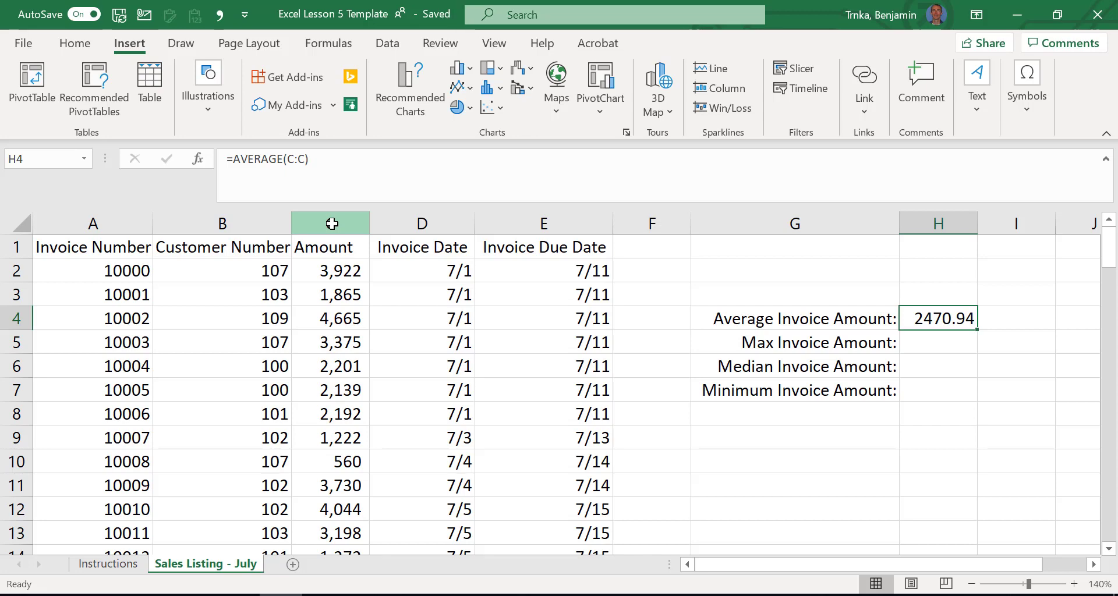
# - Begin a MAX formula in H5, beside the Max Invoice Amount label
pyautogui.press('Down')
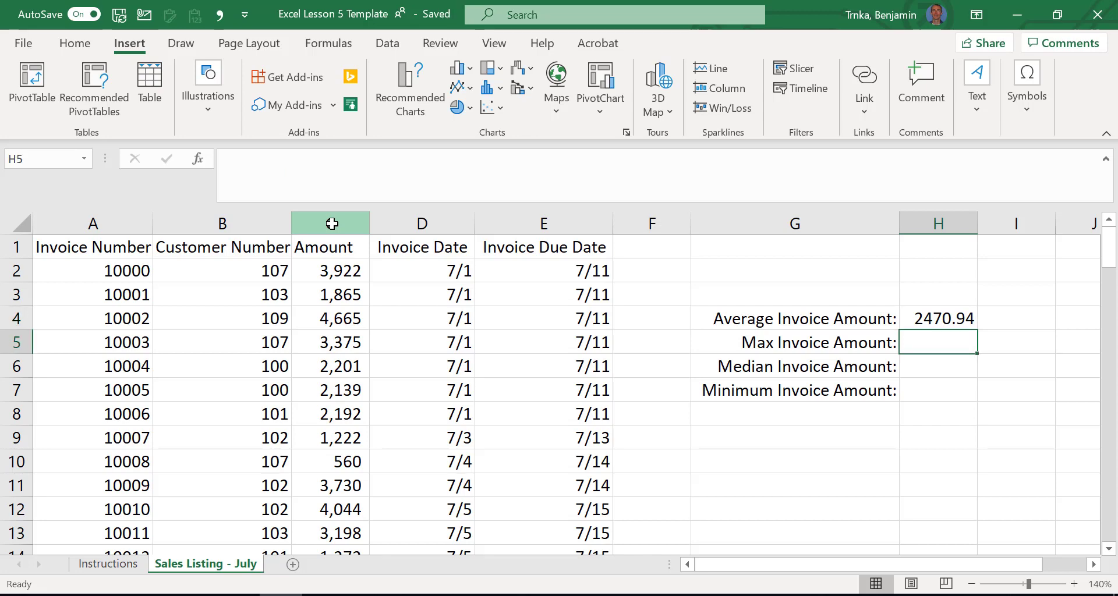
pyautogui.write('=')
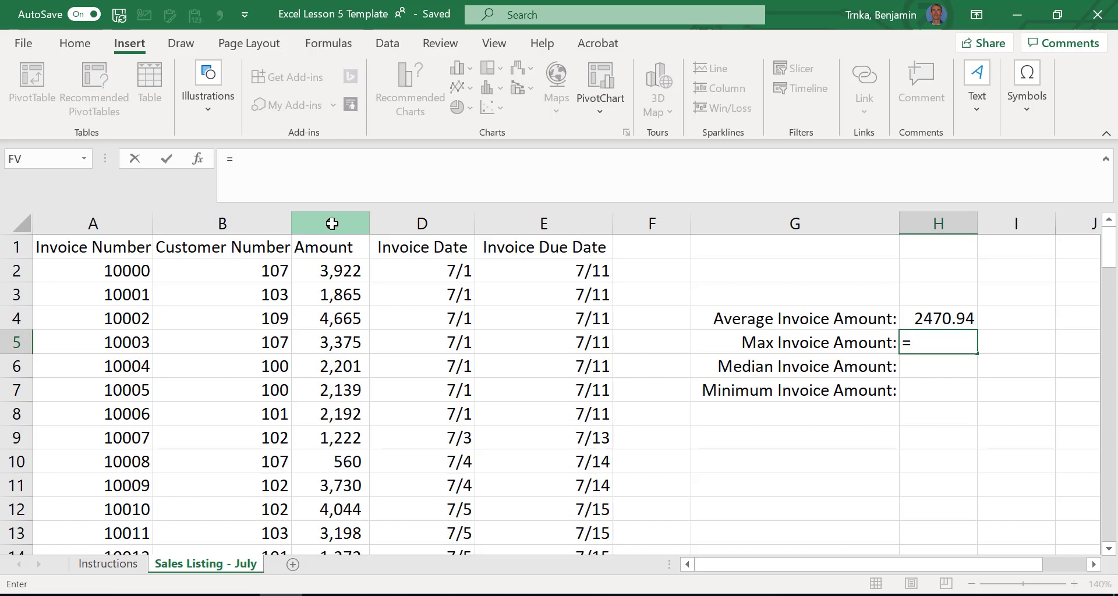
pyautogui.write('m')
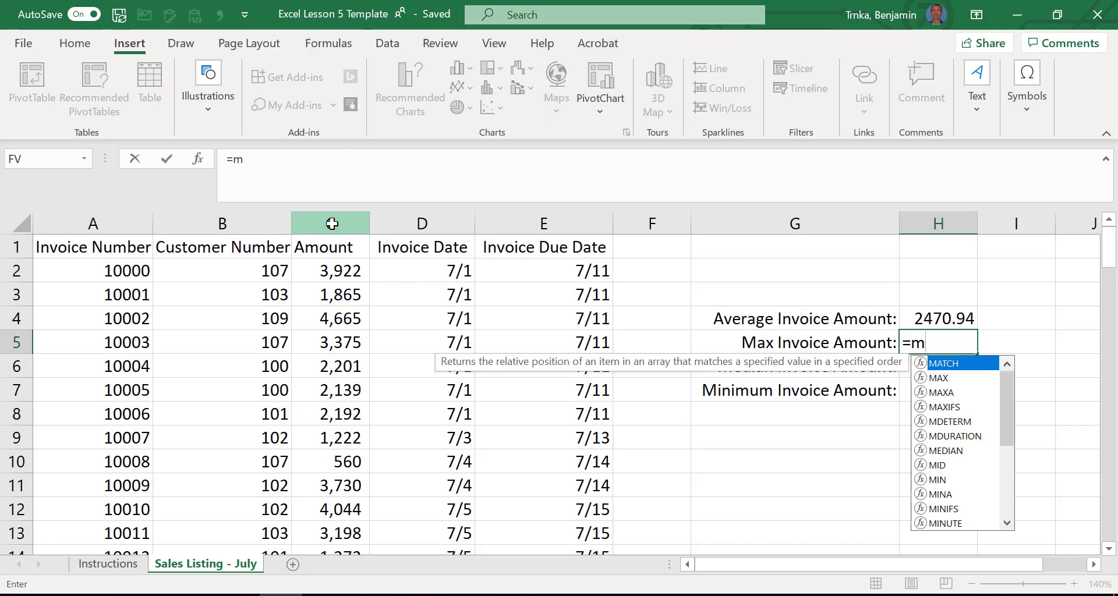
pyautogui.press('Down')
pyautogui.press('Down')
pyautogui.press('Down')
pyautogui.press('Down')
pyautogui.press('Down')
pyautogui.press('Down')
pyautogui.press('Down')
pyautogui.press('Up')
pyautogui.press('Up')
pyautogui.press('Up')
pyautogui.press('Up')
pyautogui.press('Up')
pyautogui.press('Up')
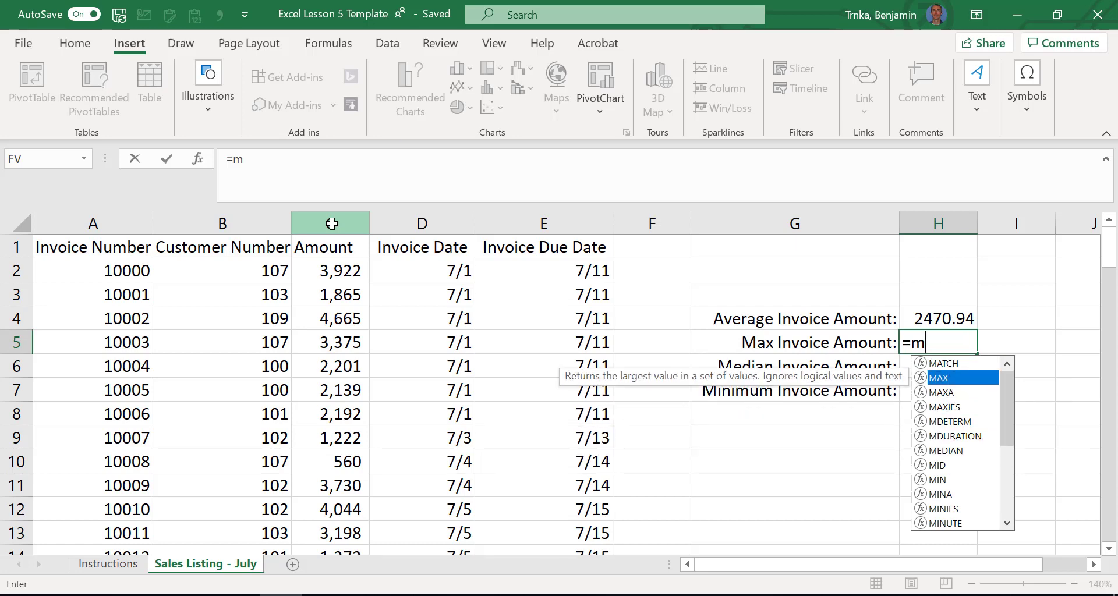
pyautogui.write('ax')
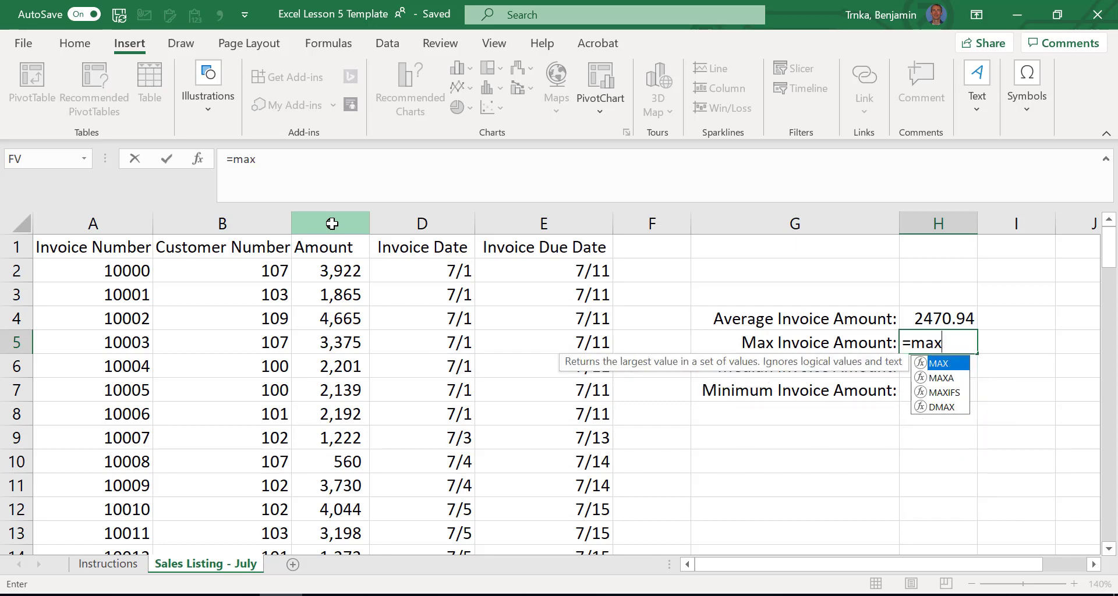
pyautogui.write('(')
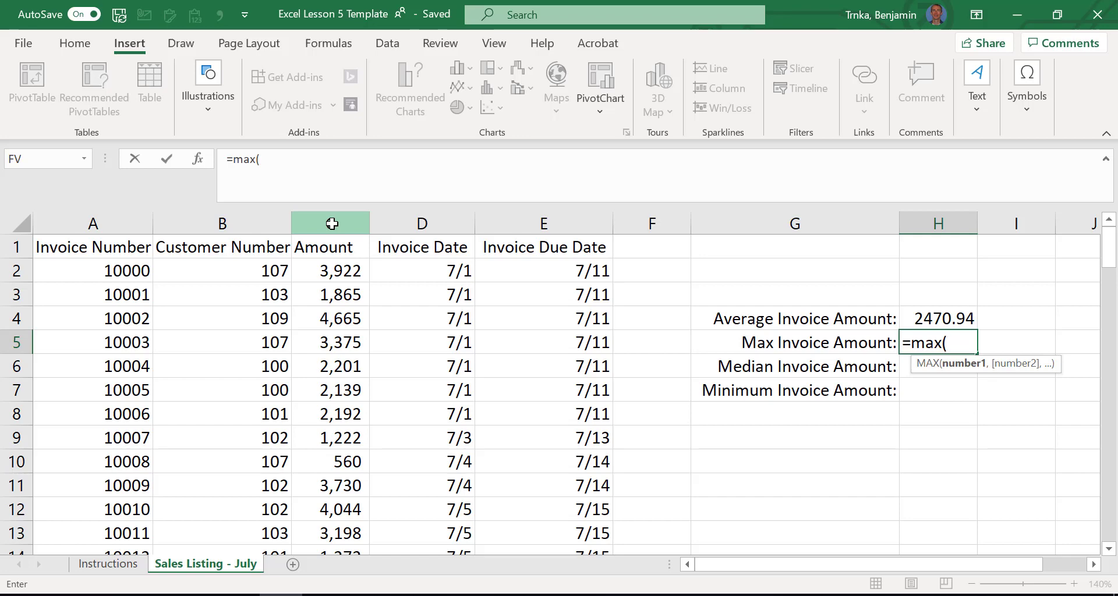
# - Complete the MAX formula in H5 with the invoice amounts in the range C2:C98
pyautogui.press('Left')
pyautogui.press('Left')
pyautogui.press('Left')
pyautogui.press('Left')
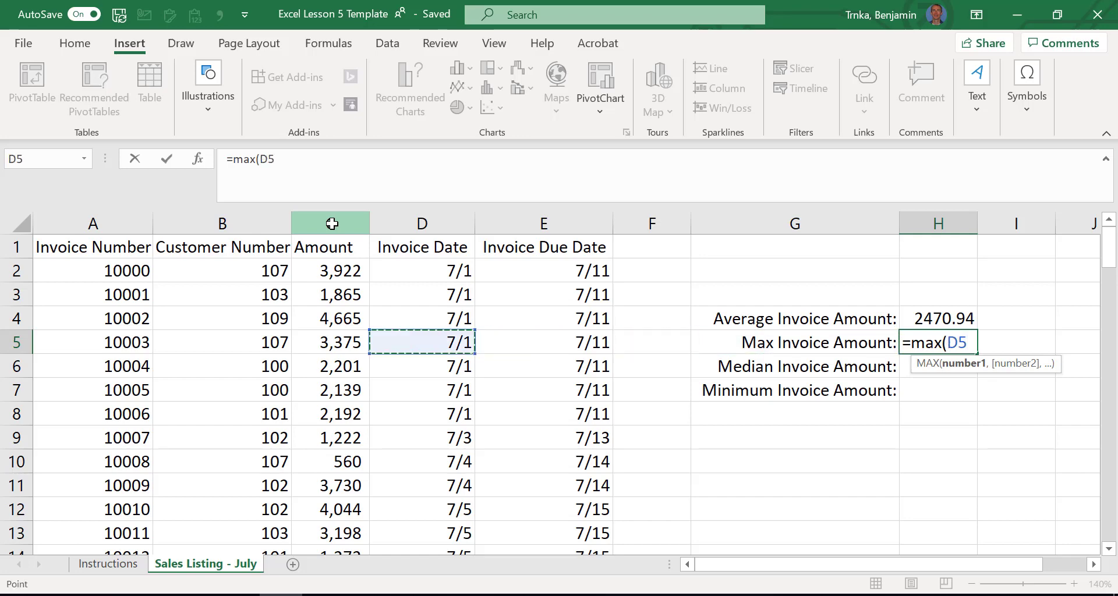
pyautogui.press('Up')
pyautogui.press('Up')
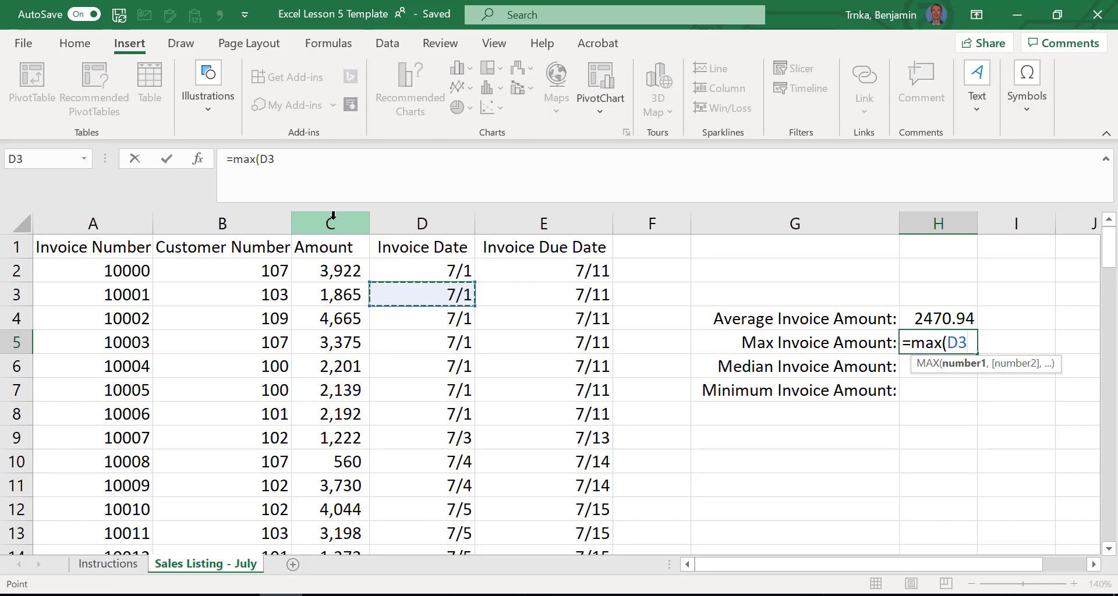
pyautogui.press('Right')
pyautogui.press('Down')
pyautogui.press('Down')
pyautogui.press('Left')
pyautogui.press('Left')
pyautogui.press('Up')
pyautogui.press('Up')
pyautogui.press('Up')
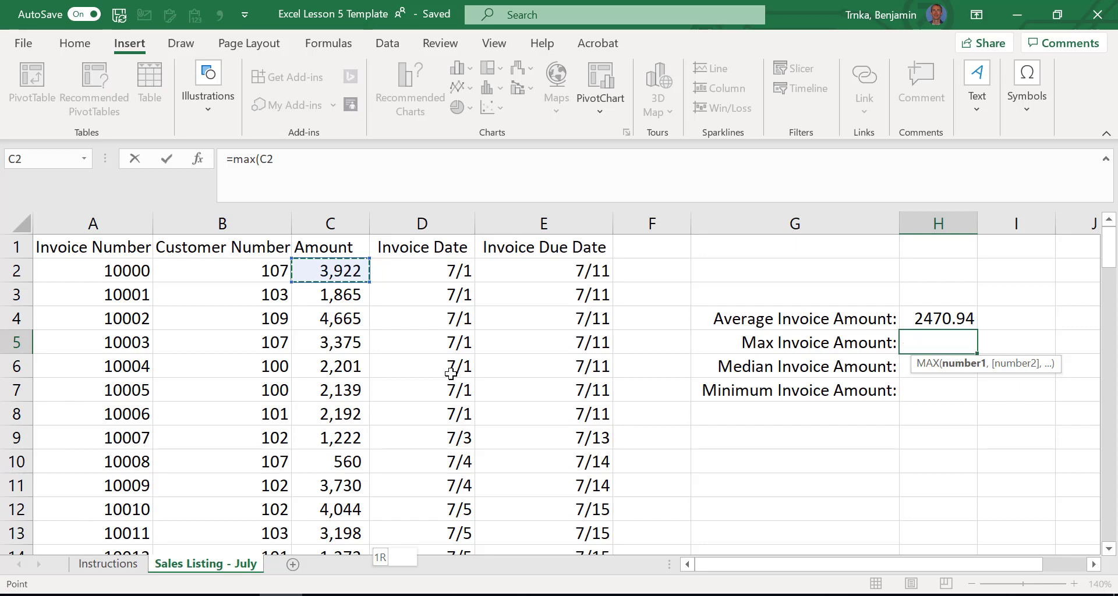
pyautogui.hotkey('ctrl', 'shift', 'Down')
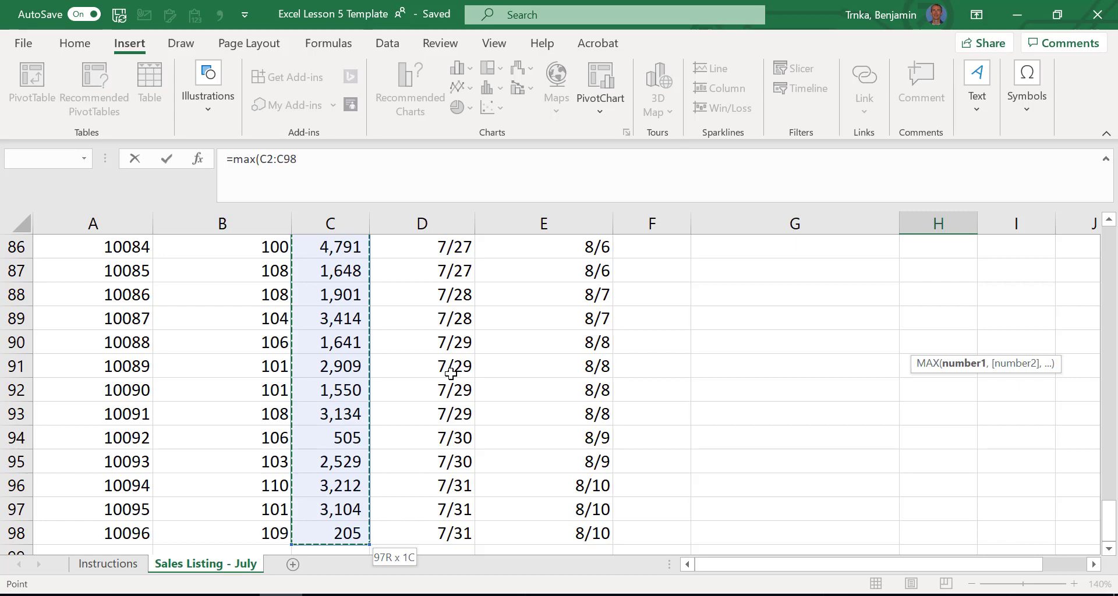
pyautogui.press('Return')
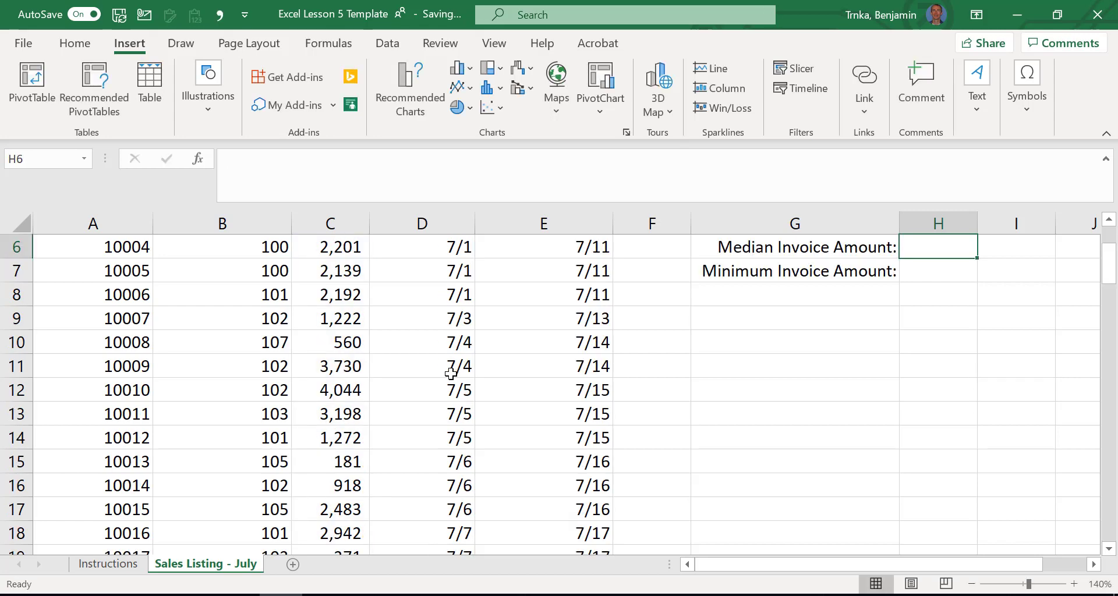
pyautogui.press('Up')
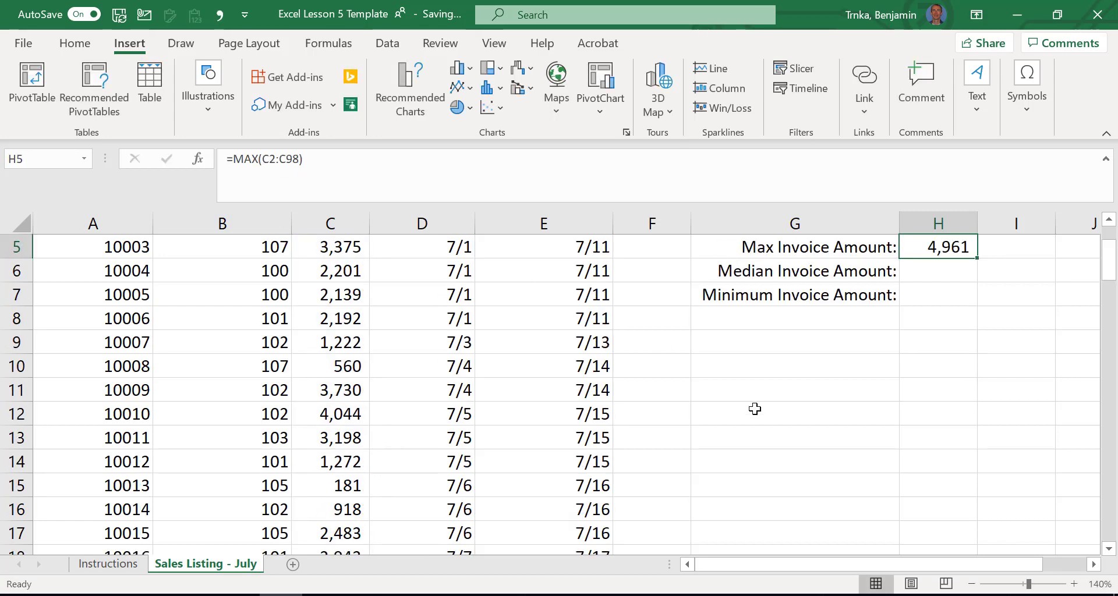
pyautogui.scroll(2, 751, 409)
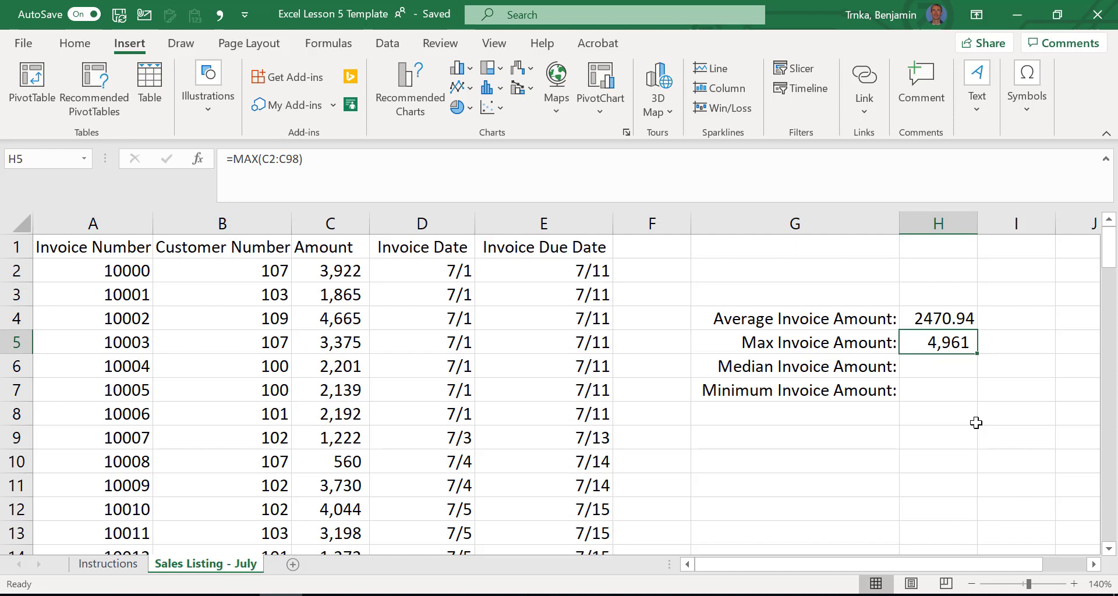
# - Change the first invoice's amount in C2 to 10987
pyautogui.click(338, 271)
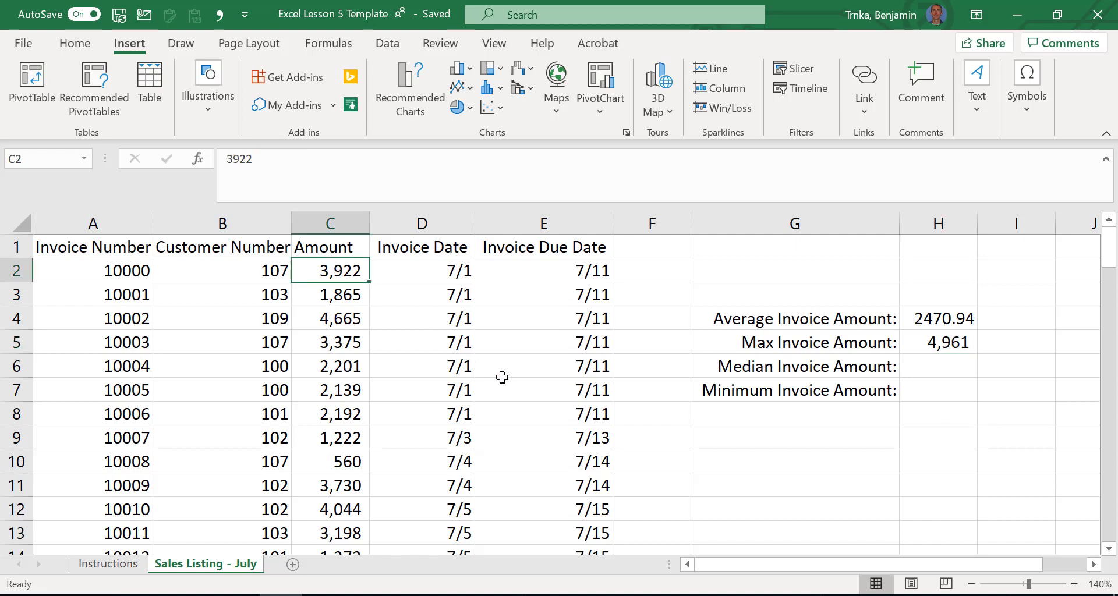
pyautogui.write('10987')
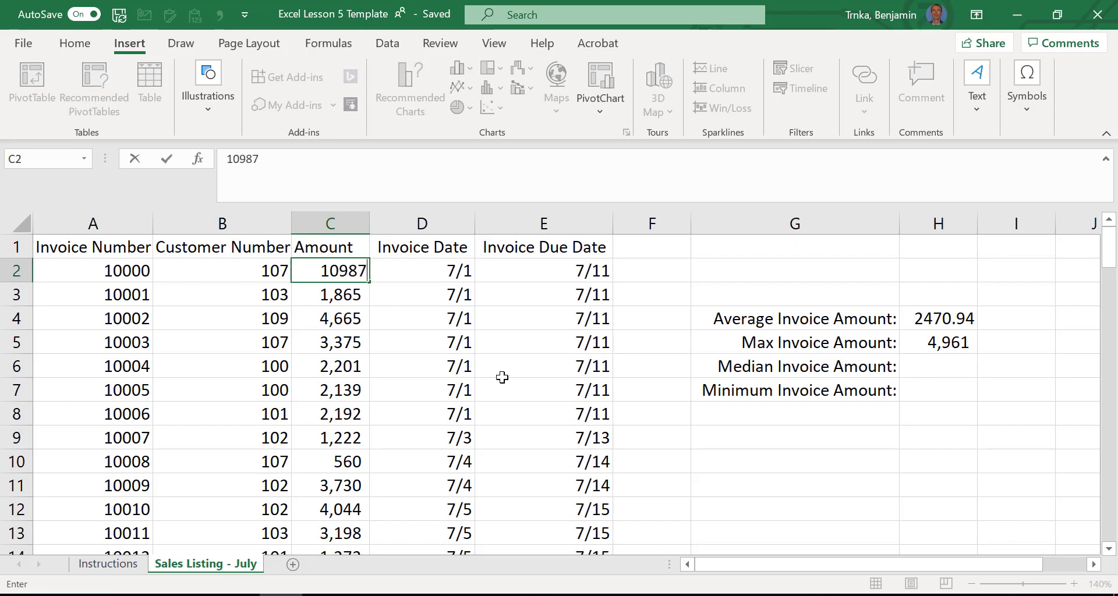
pyautogui.press('Return')
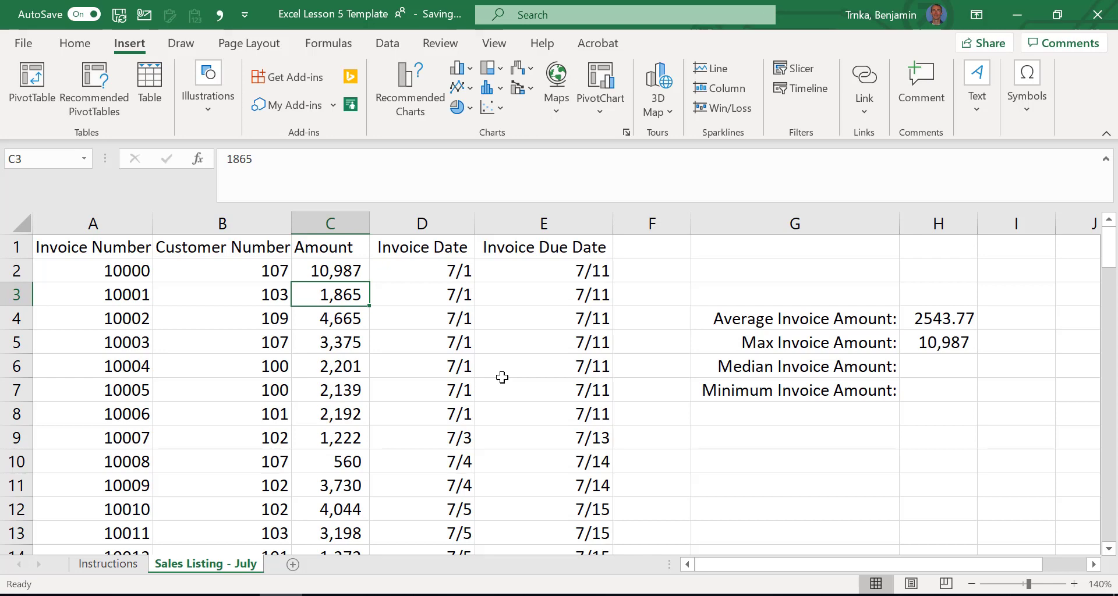
# - Undo the change to the first invoice's amount in C2
pyautogui.click(958, 338)
pyautogui.press('Up')
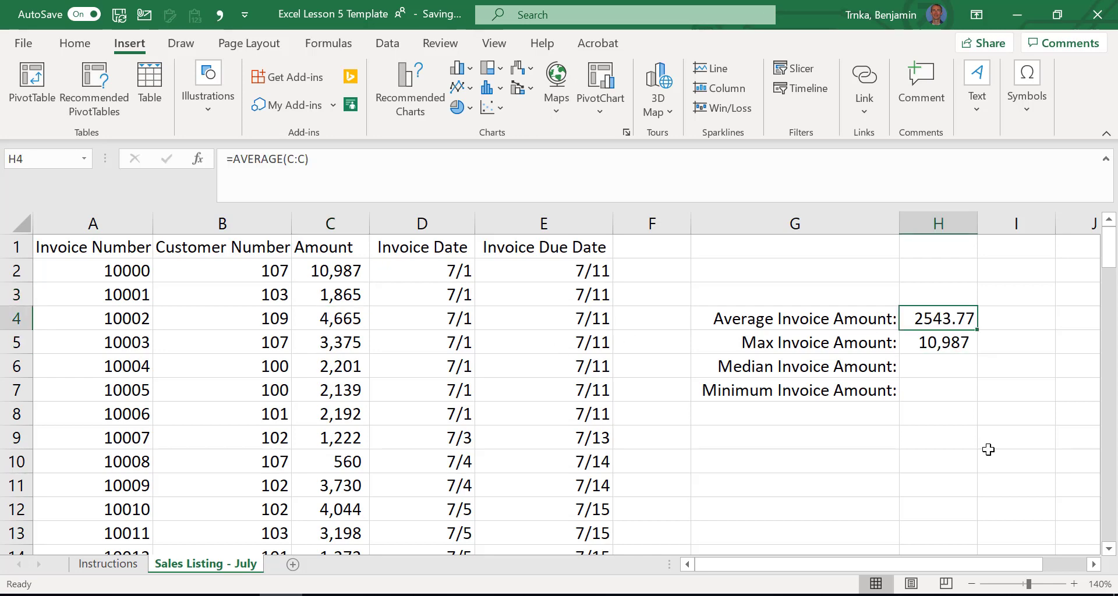
pyautogui.hotkey('ctrl', 'z')
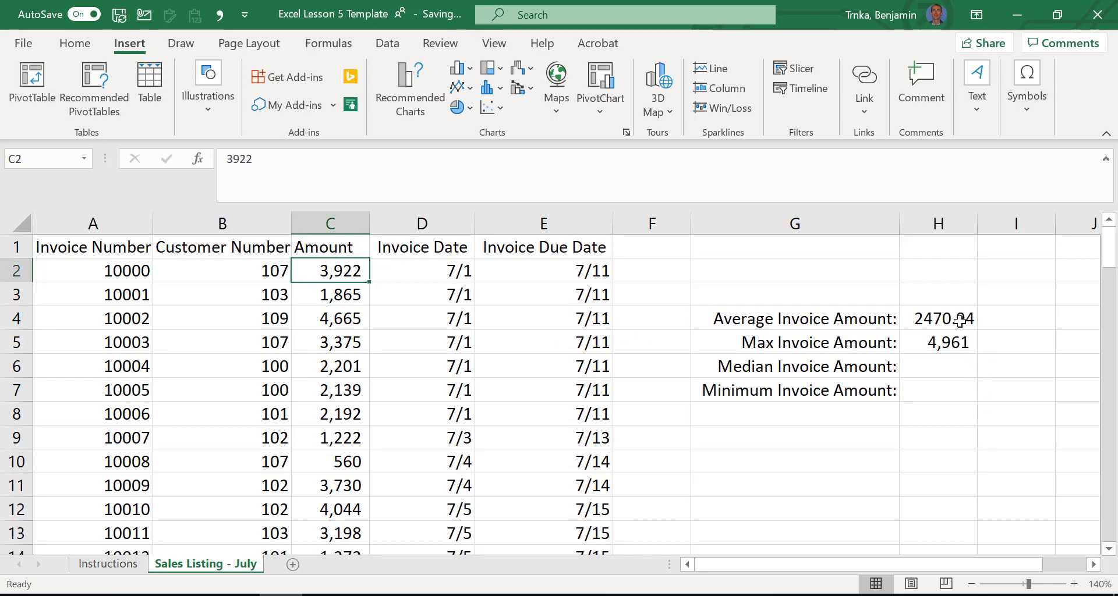
pyautogui.hotkey('ctrl', 'y')
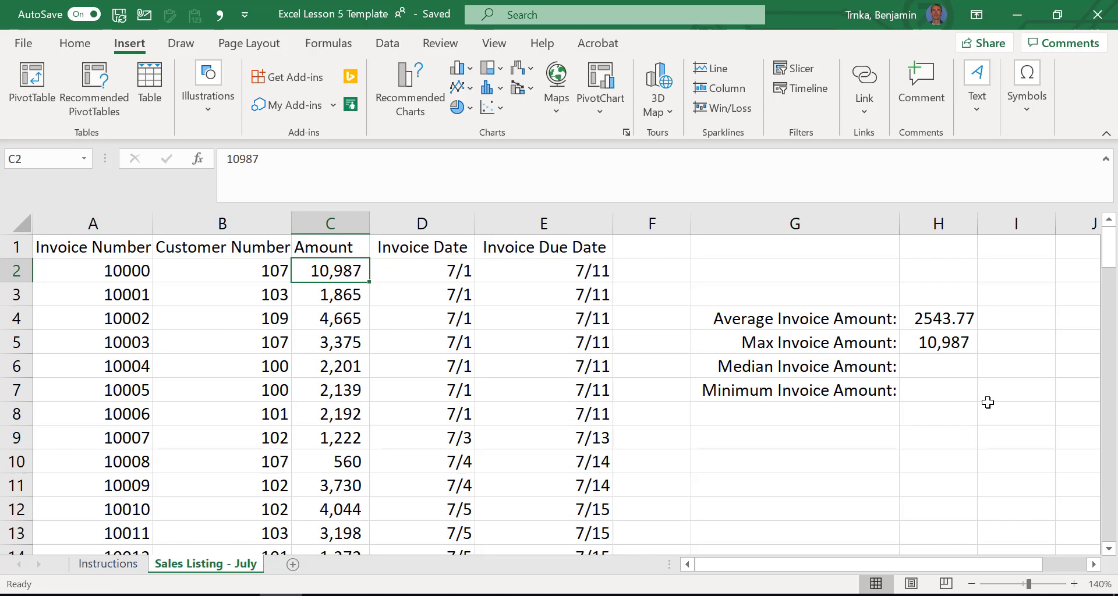
pyautogui.hotkey('ctrl', 'z')
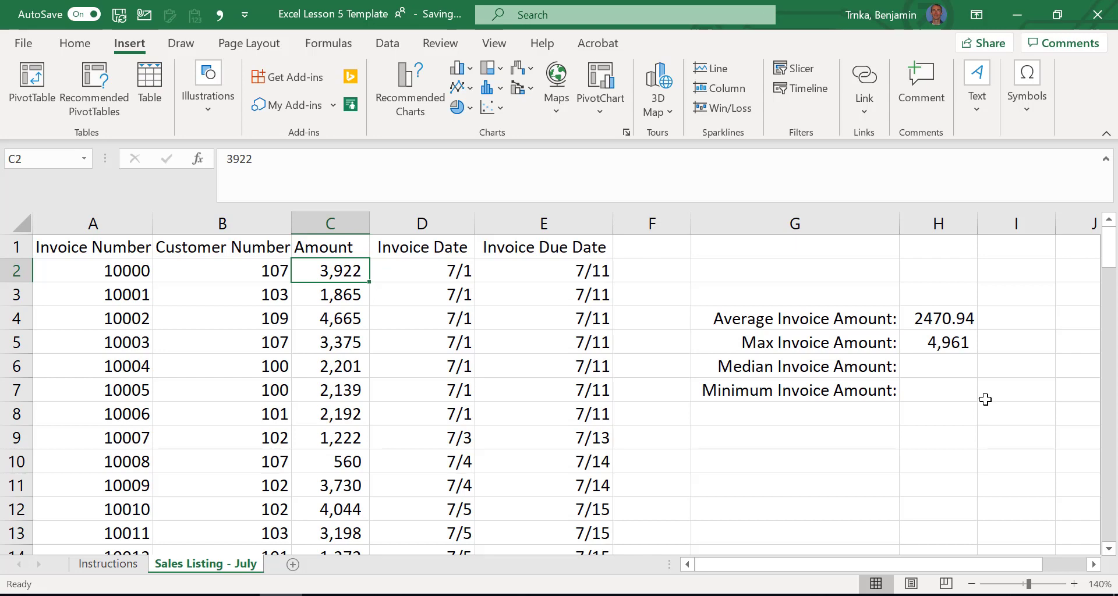
# - Enter a MEDIAN formula in H6 with the whole Amount column, C:C, as its argument
pyautogui.click(961, 367)
pyautogui.write('=')
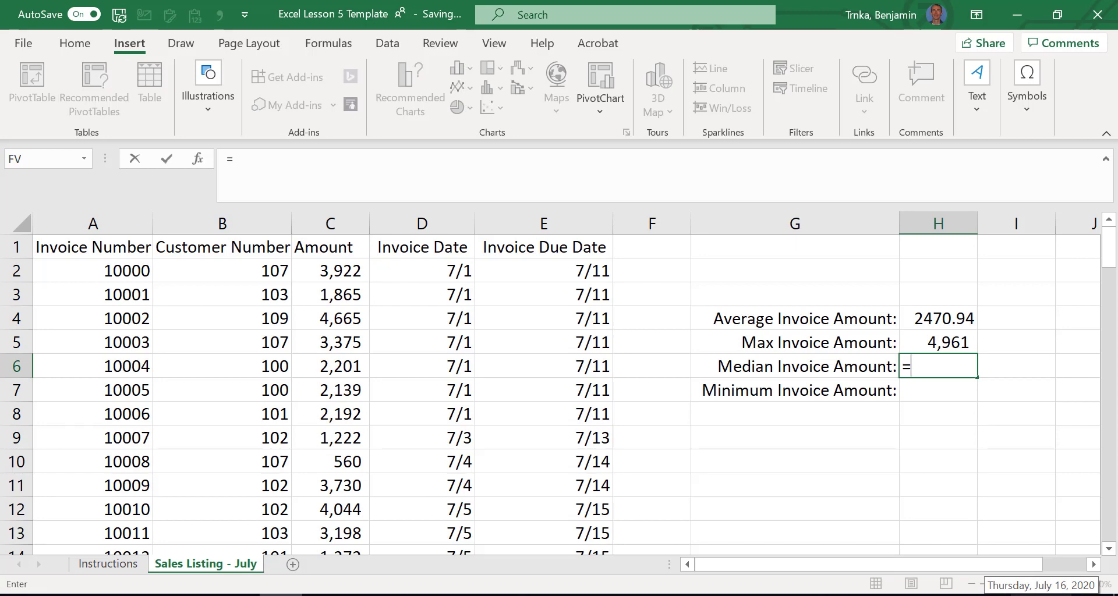
pyautogui.write('m')
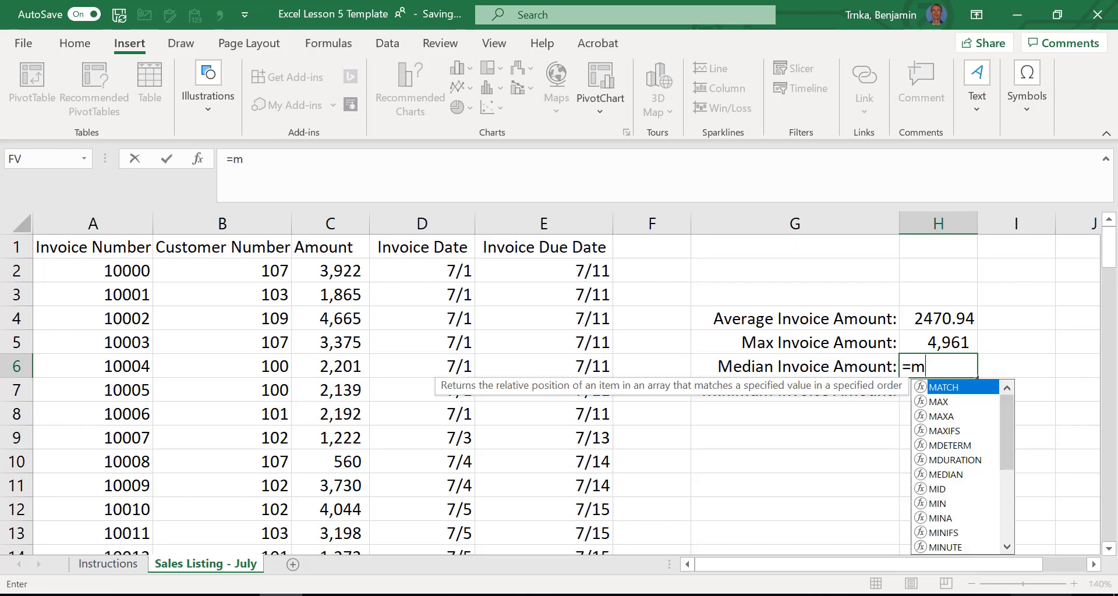
pyautogui.write('e')
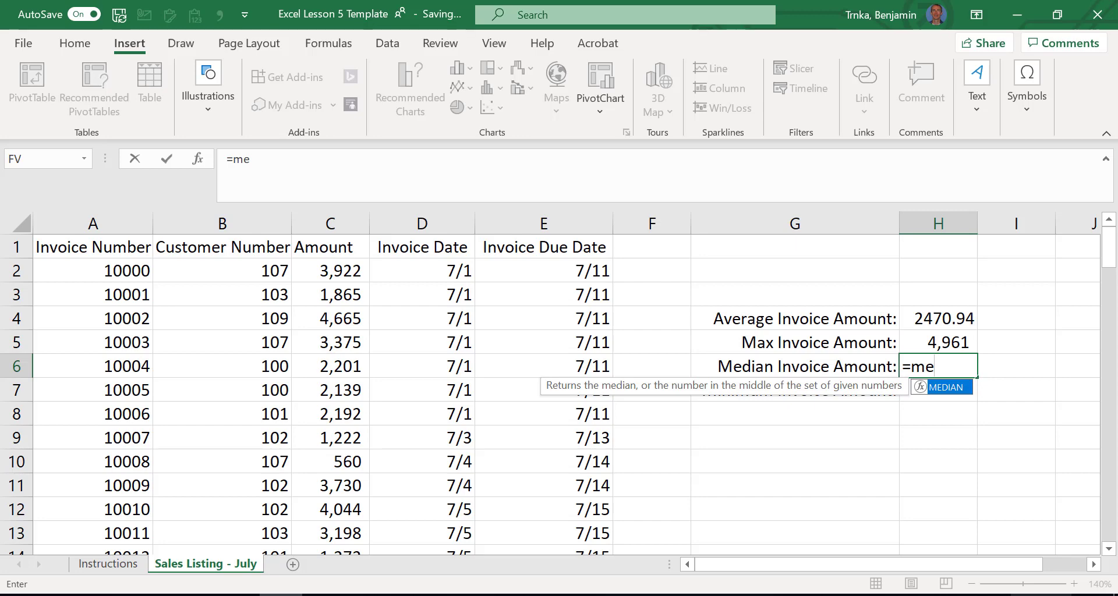
pyautogui.press('Tab')
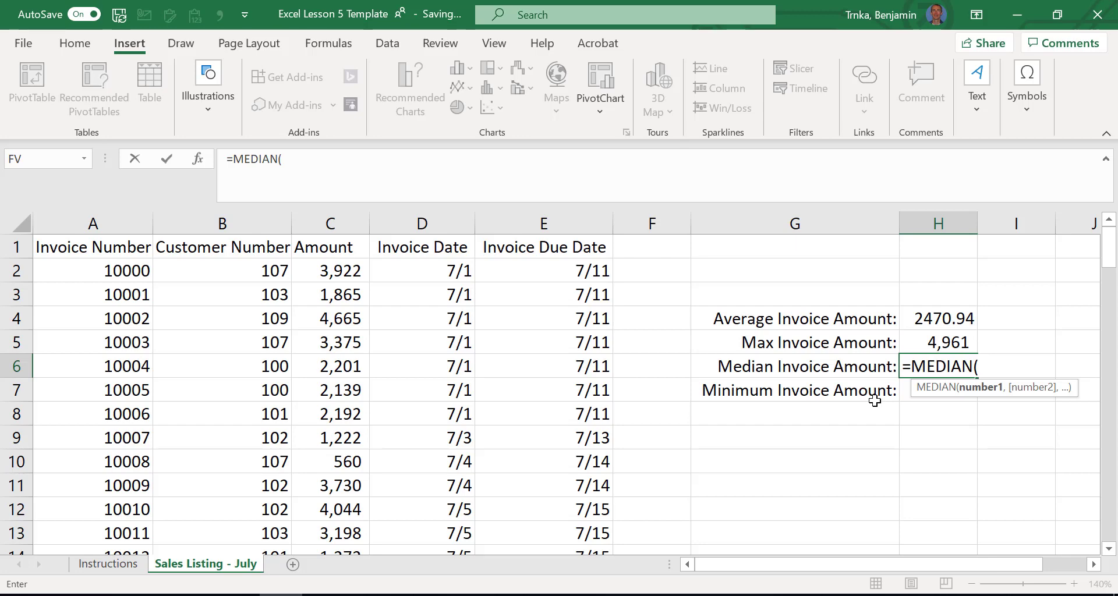
pyautogui.click(344, 227)
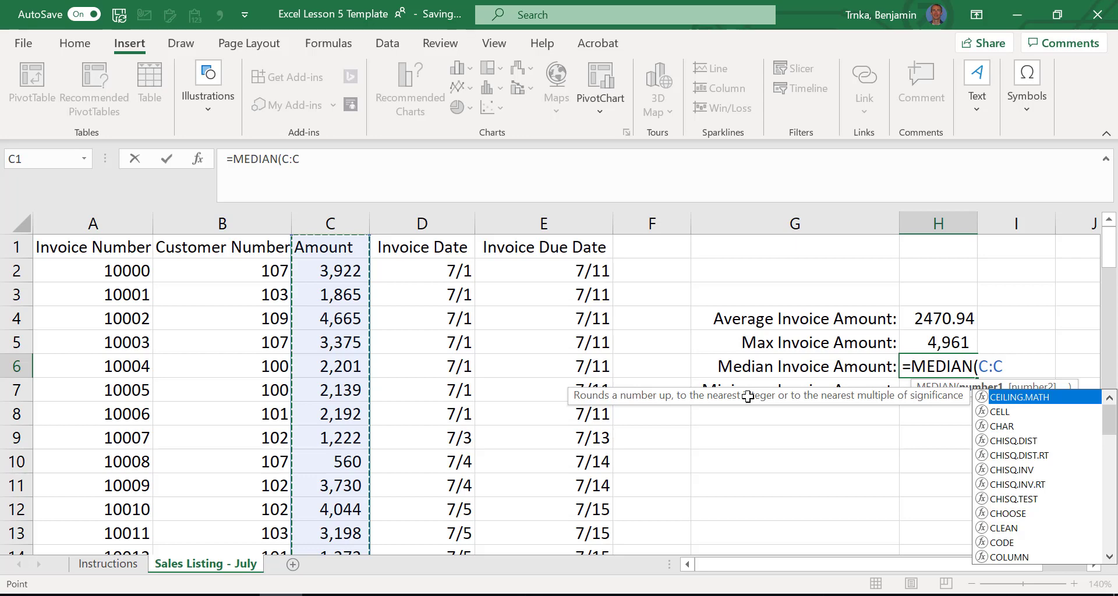
pyautogui.write(')')
pyautogui.press('Return')
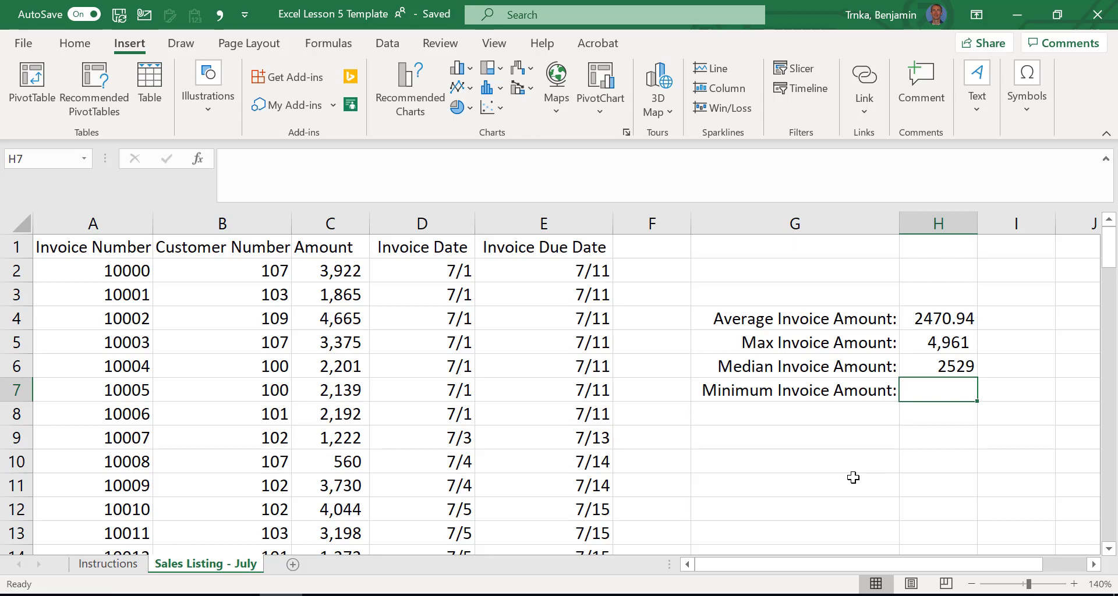
pyautogui.write('min')
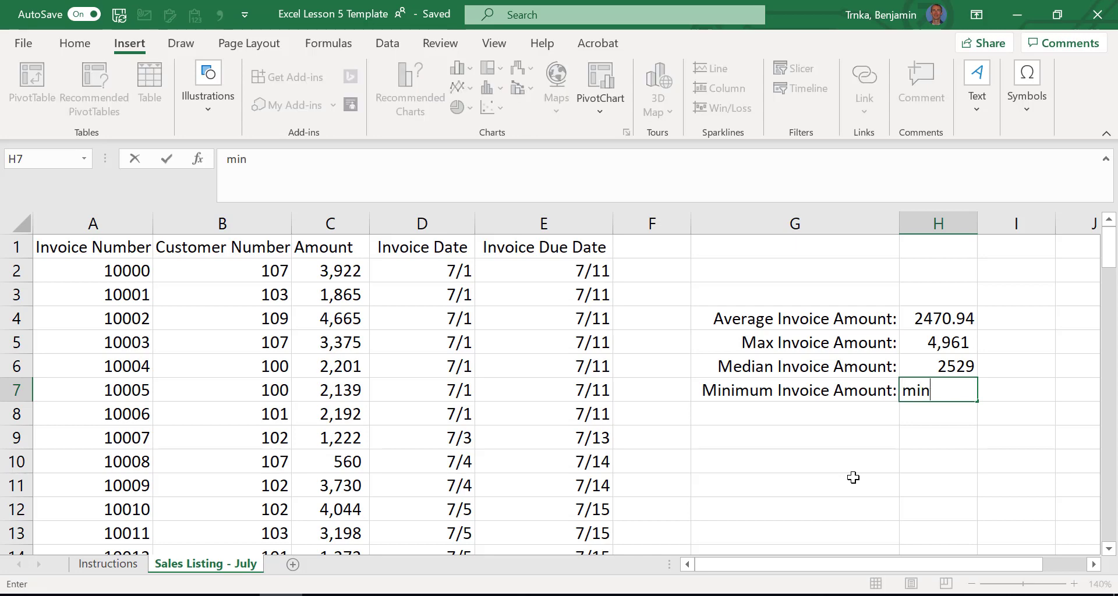
pyautogui.press('BackSpace')
pyautogui.press('BackSpace')
pyautogui.press('BackSpace')
# - Begin a MIN formula in H7, beside the Minimum Invoice Amount label, and open its Function Arguments dialog
pyautogui.write('=min')
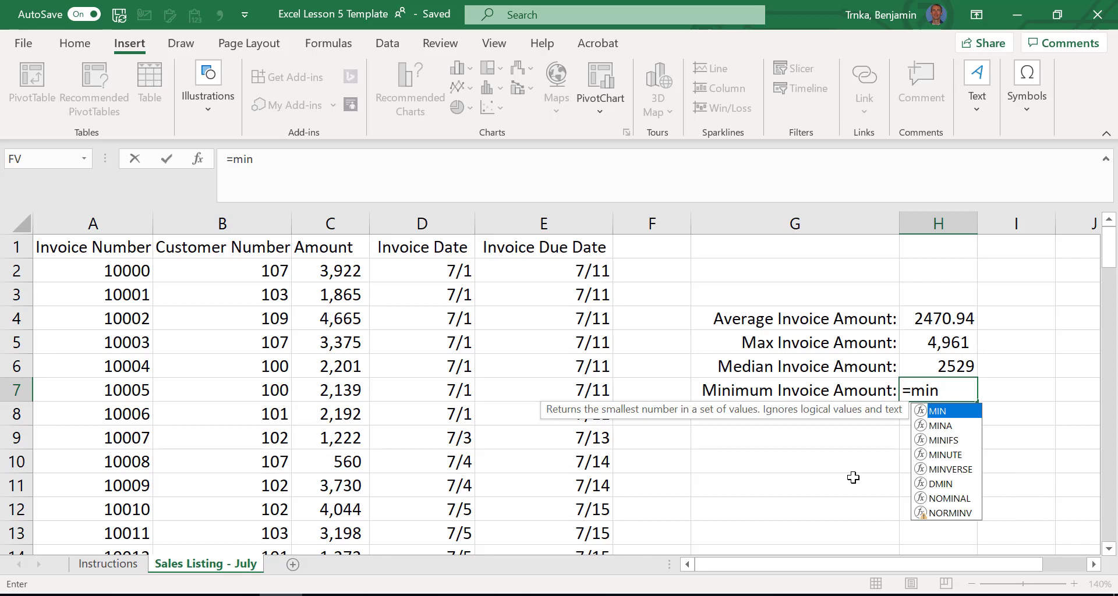
pyautogui.press('Tab')
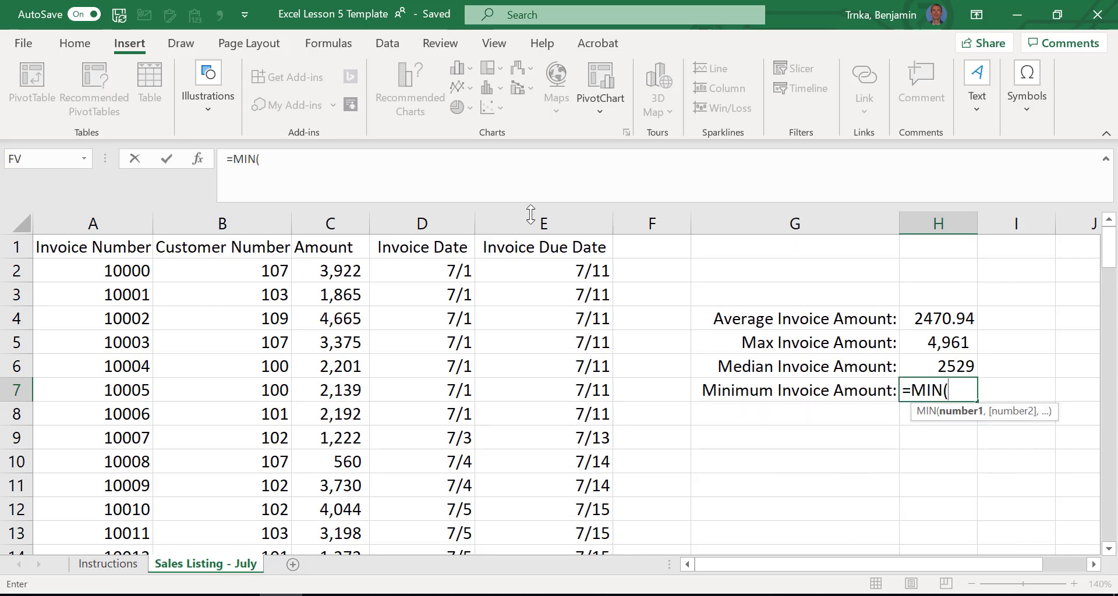
pyautogui.click(201, 162)
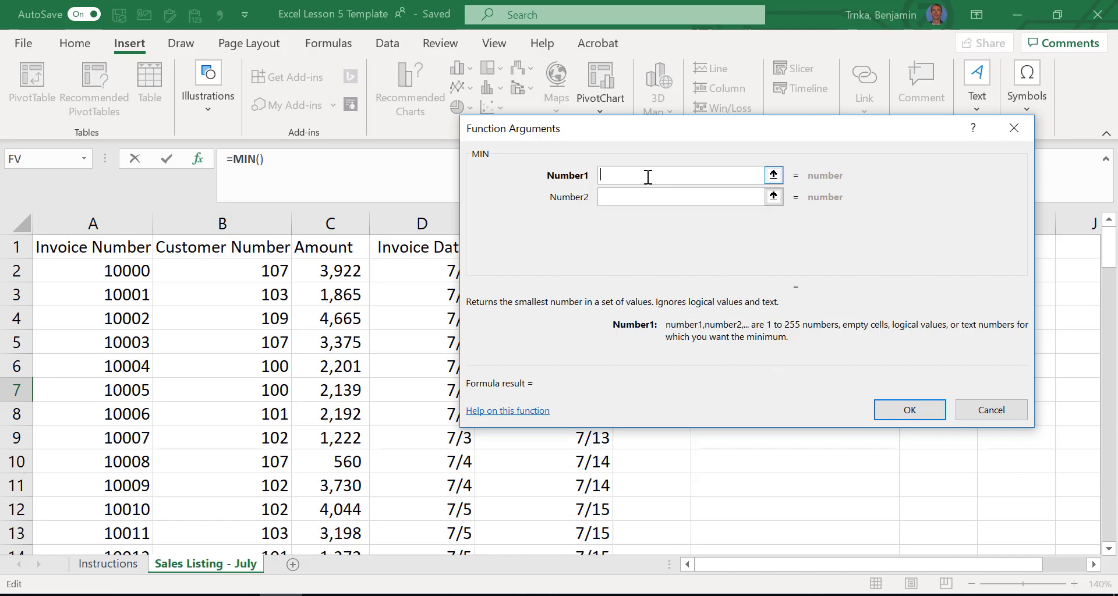
# - Enter C2, C3 and C4 as three separate arguments of the MIN function
pyautogui.click(350, 271)
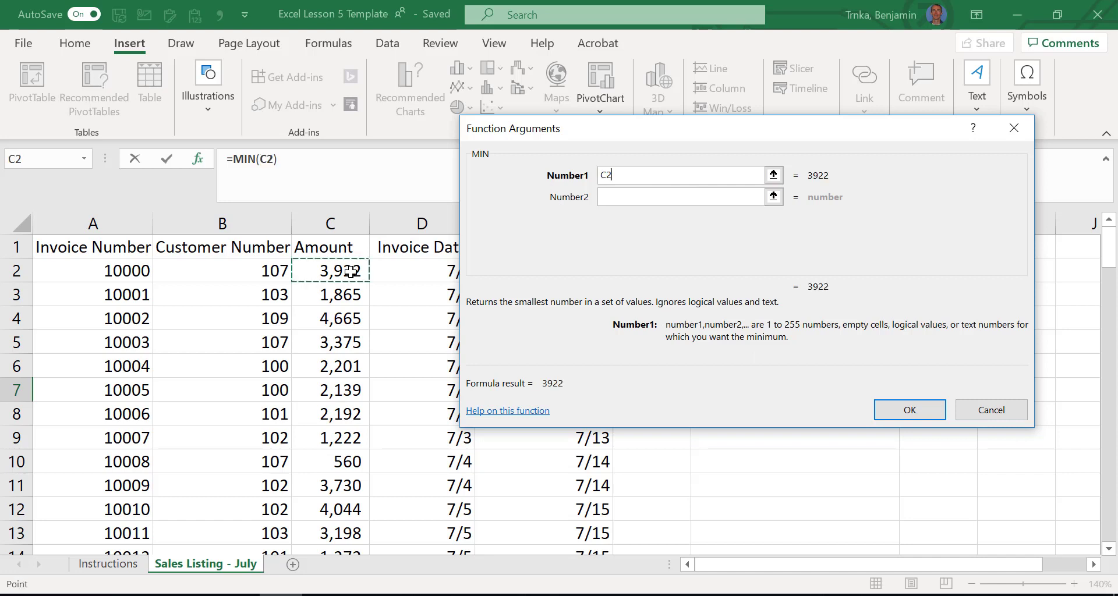
pyautogui.click(645, 199)
pyautogui.click(344, 295)
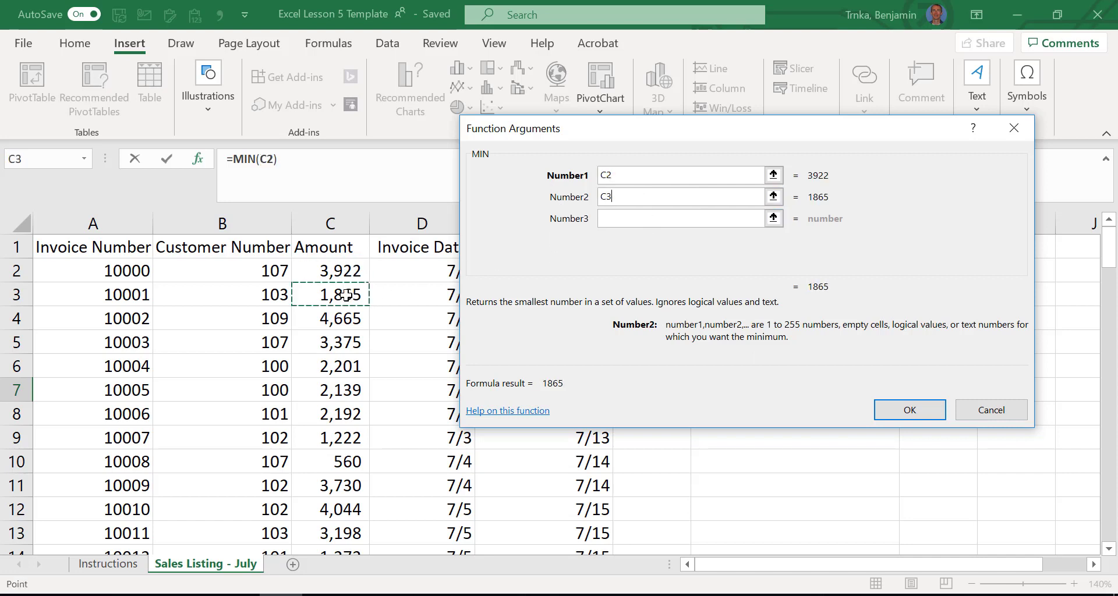
pyautogui.click(611, 219)
pyautogui.click(323, 321)
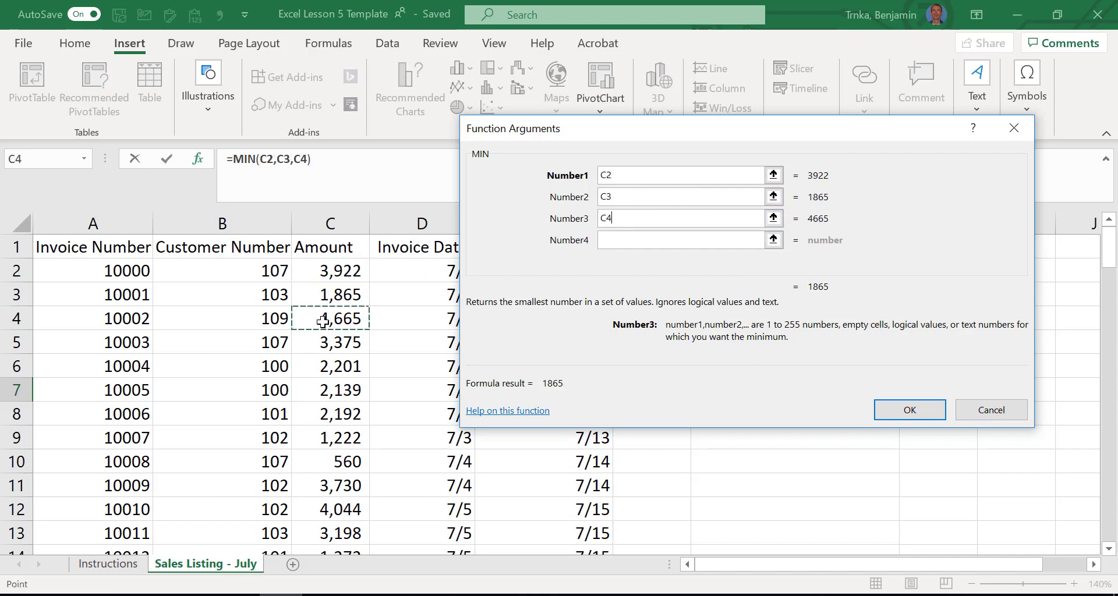
# - Replace the individual cell arguments with the whole Amount column, C:C, and complete the MIN formula in H7
pyautogui.press('BackSpace')
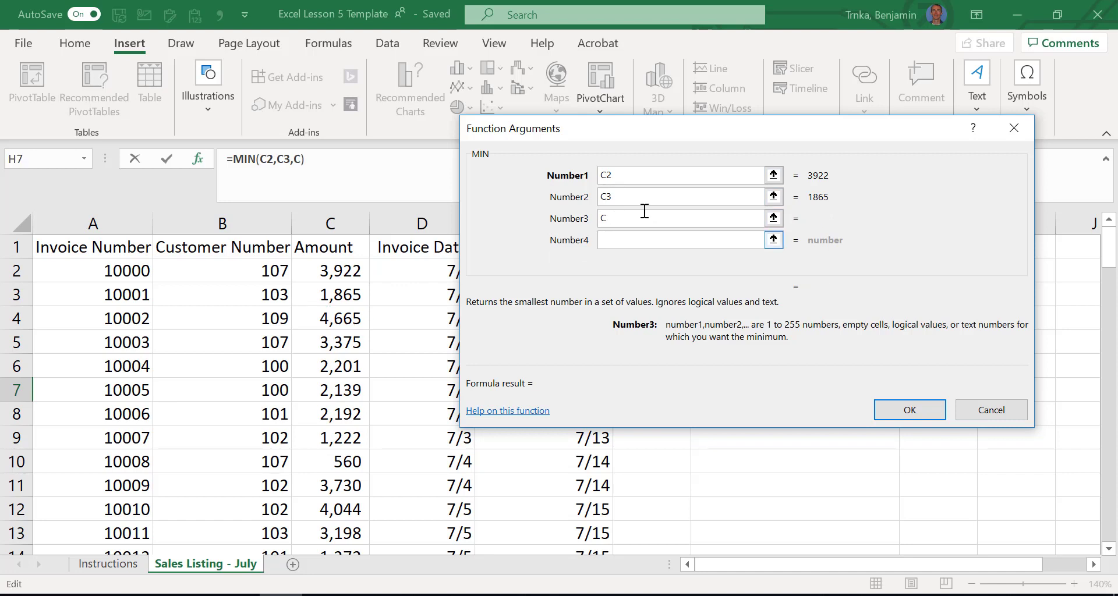
pyautogui.press('BackSpace')
pyautogui.hotkey('shift', 'Tab')
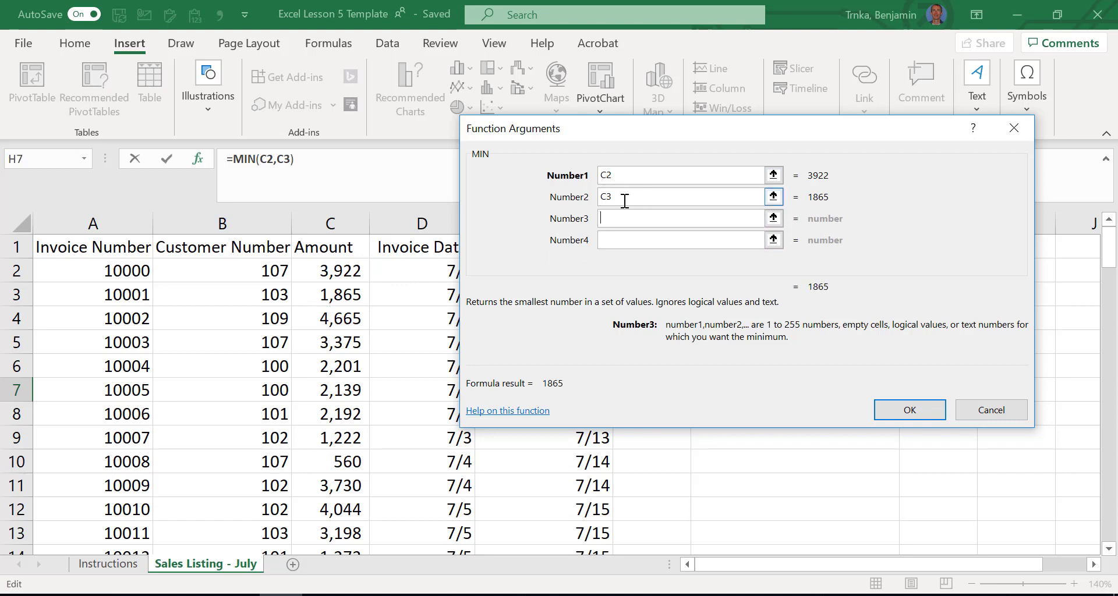
pyautogui.press('BackSpace')
pyautogui.click(635, 174)
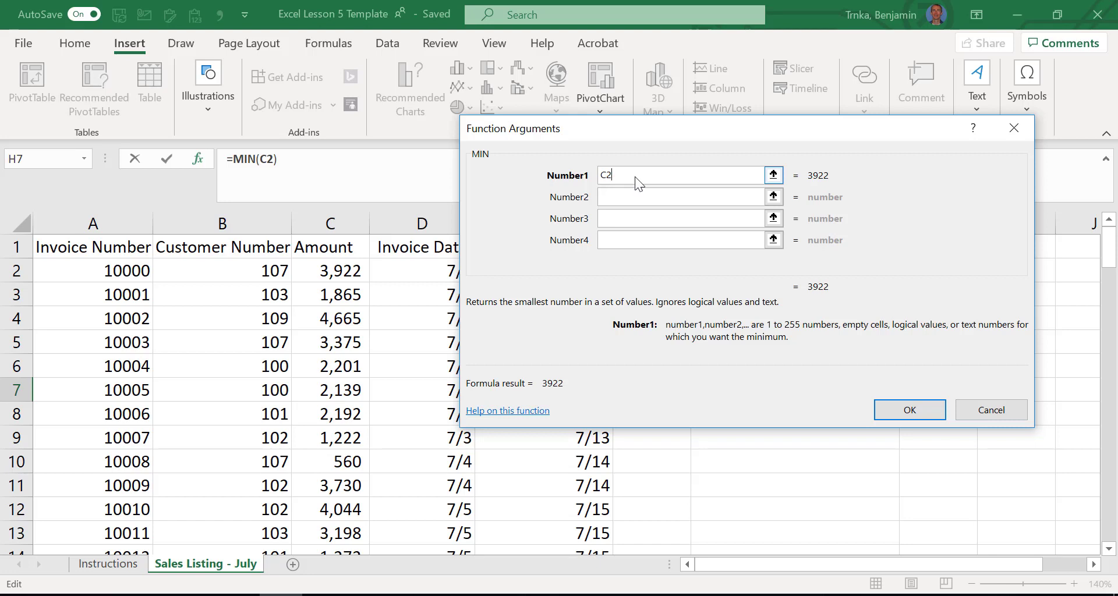
pyautogui.press('BackSpace')
pyautogui.press('BackSpace')
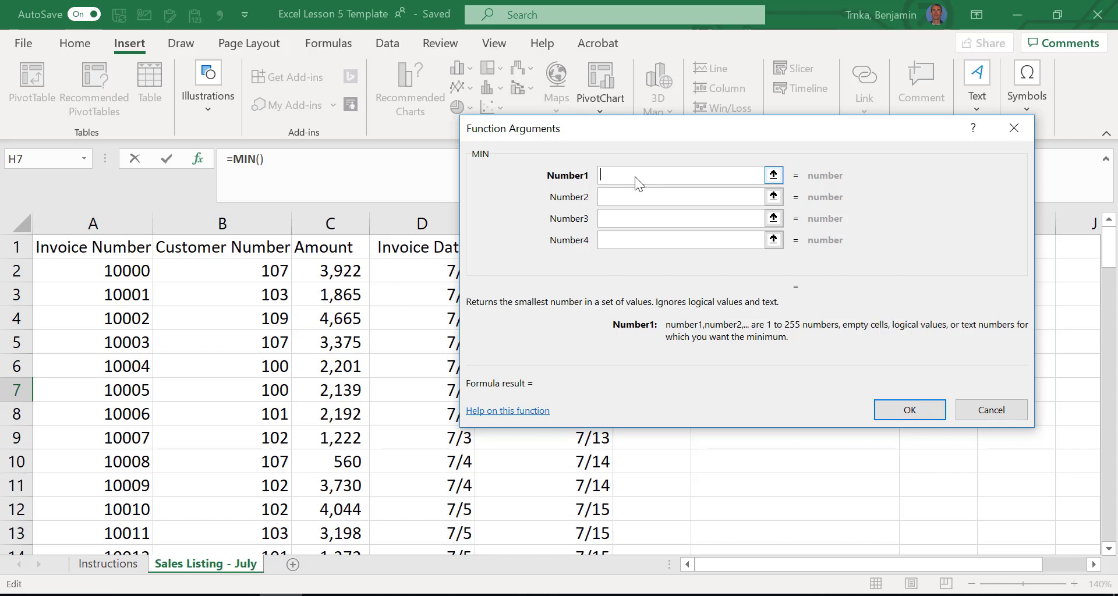
pyautogui.click(335, 223)
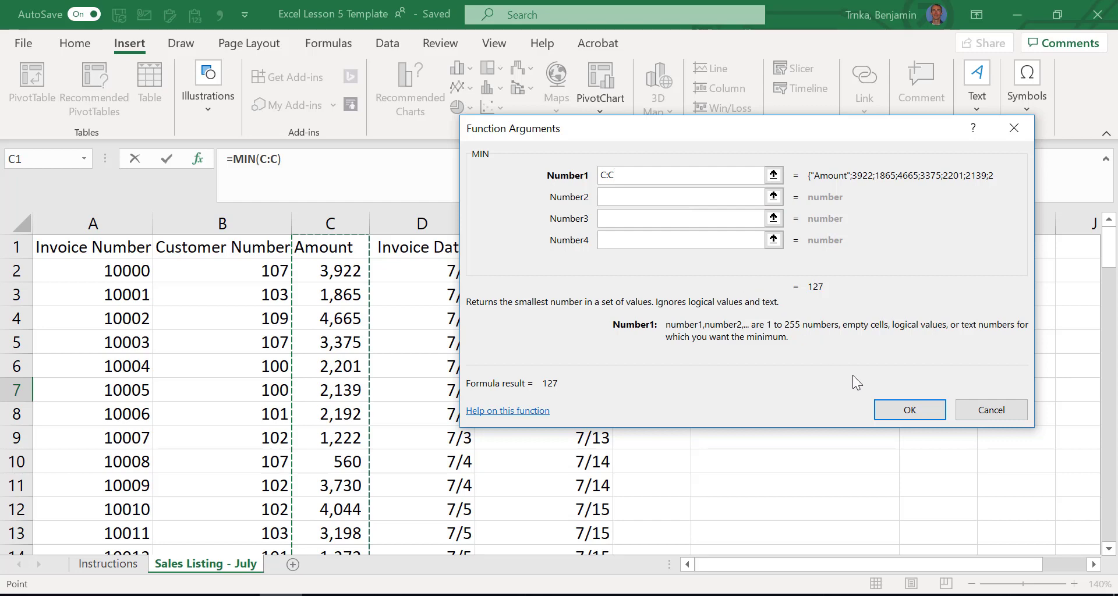
pyautogui.click(909, 410)
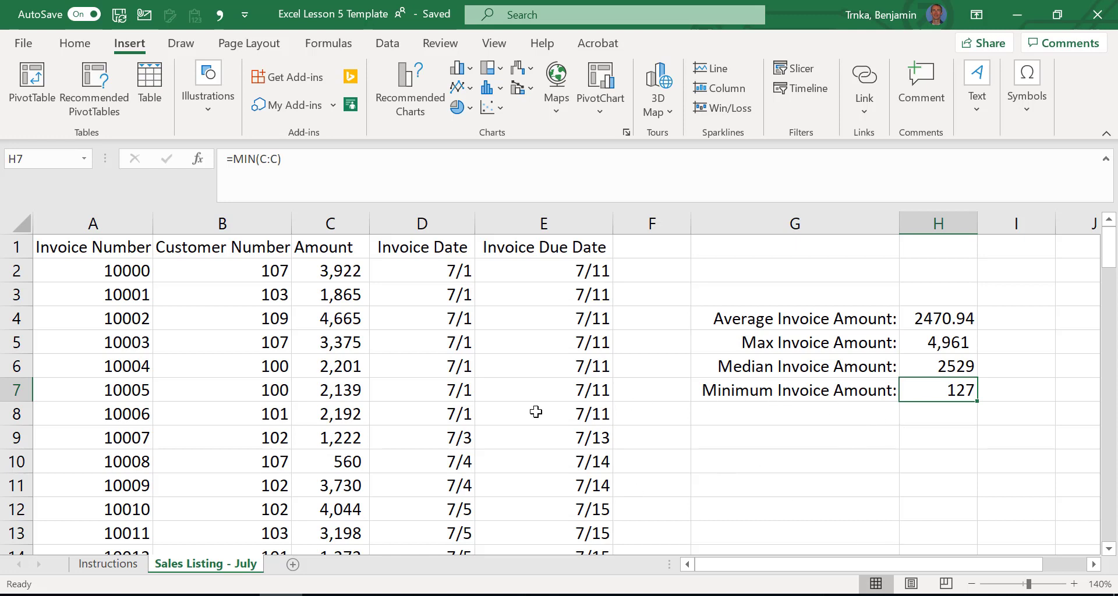
# - Start a PivotTable from the July sales listing, selecting A1:E98 as its source range
pyautogui.click(220, 335)
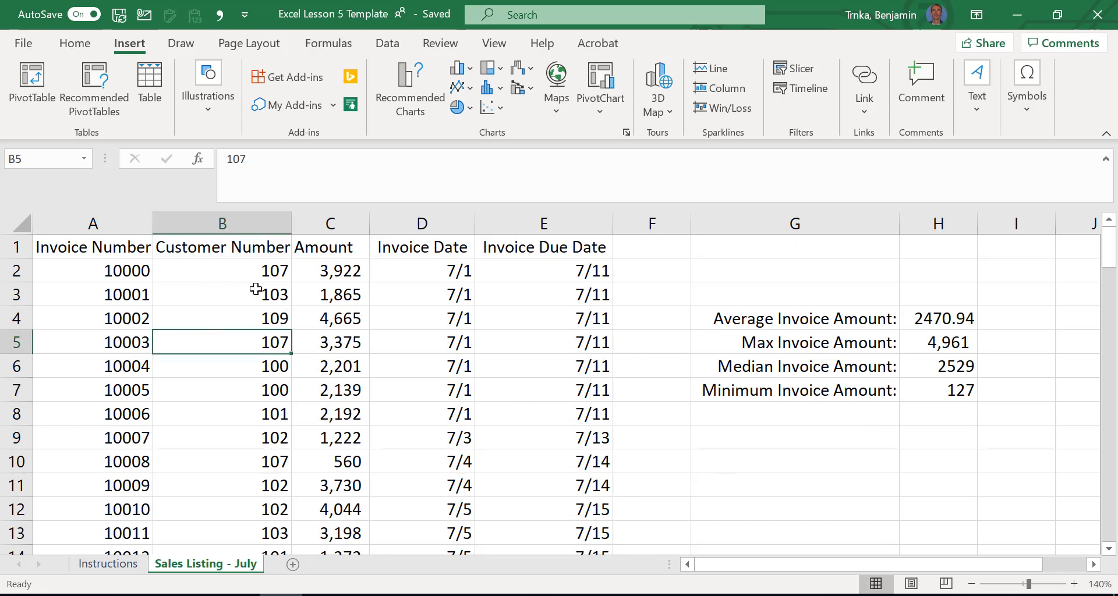
pyautogui.scroll(-1, 485, 448)
pyautogui.scroll(1, 485, 447)
pyautogui.scroll(-1, 485, 447)
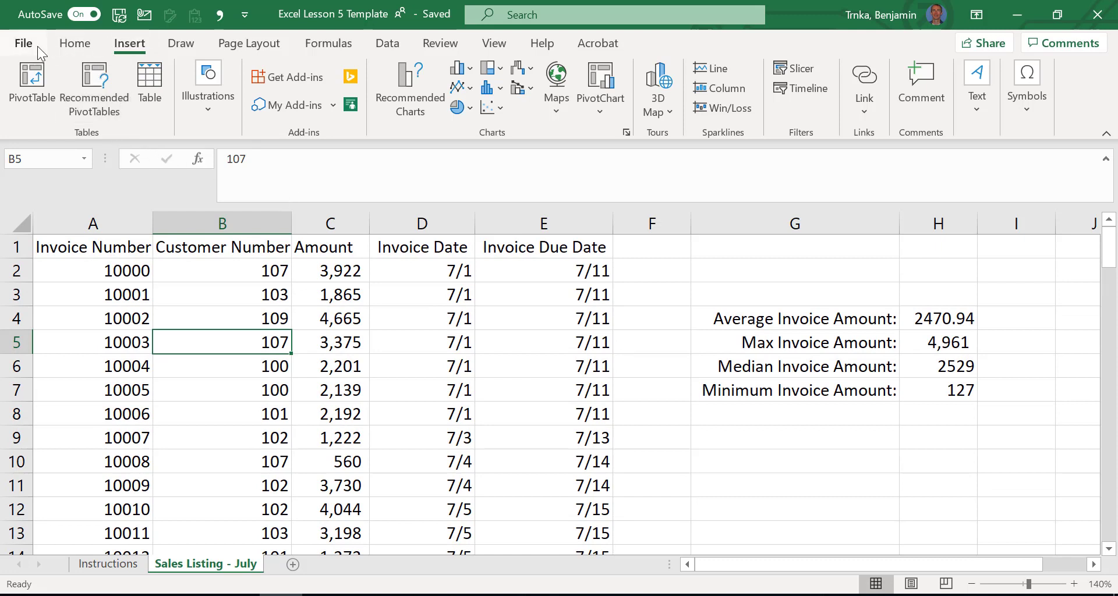
pyautogui.click(76, 45)
pyautogui.click(129, 47)
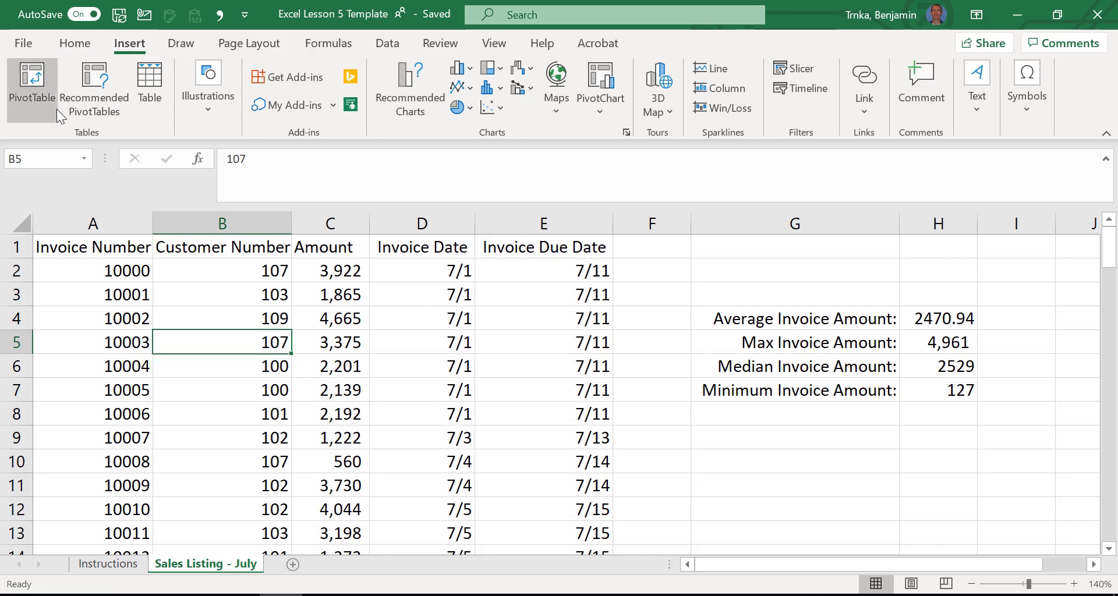
pyautogui.click(28, 95)
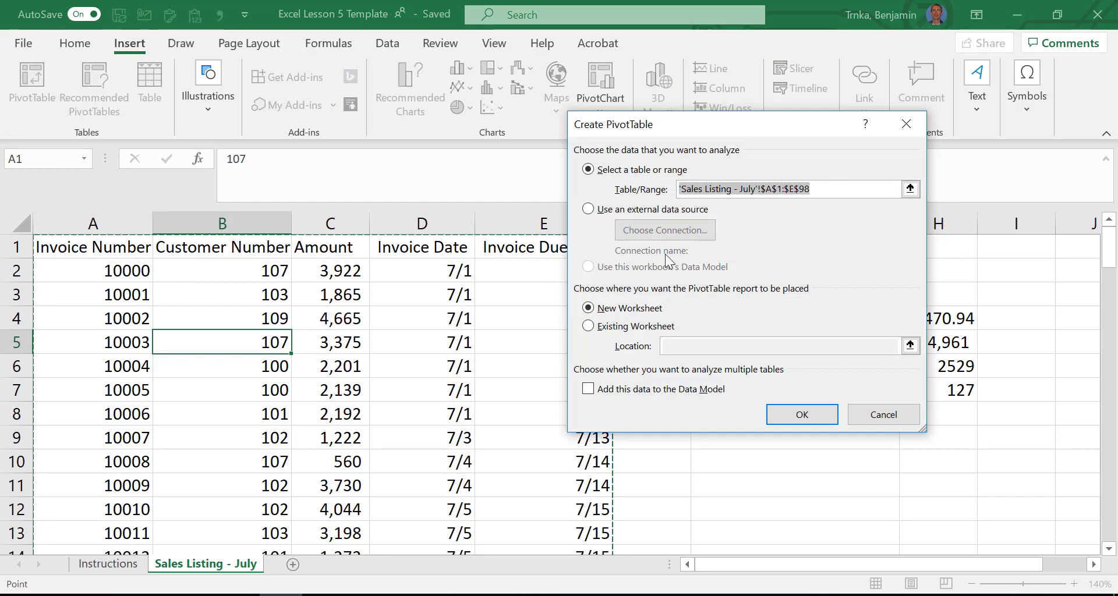
pyautogui.click(334, 348)
pyautogui.click(116, 249)
pyautogui.hotkey('ctrl', 'shift', 'Right')
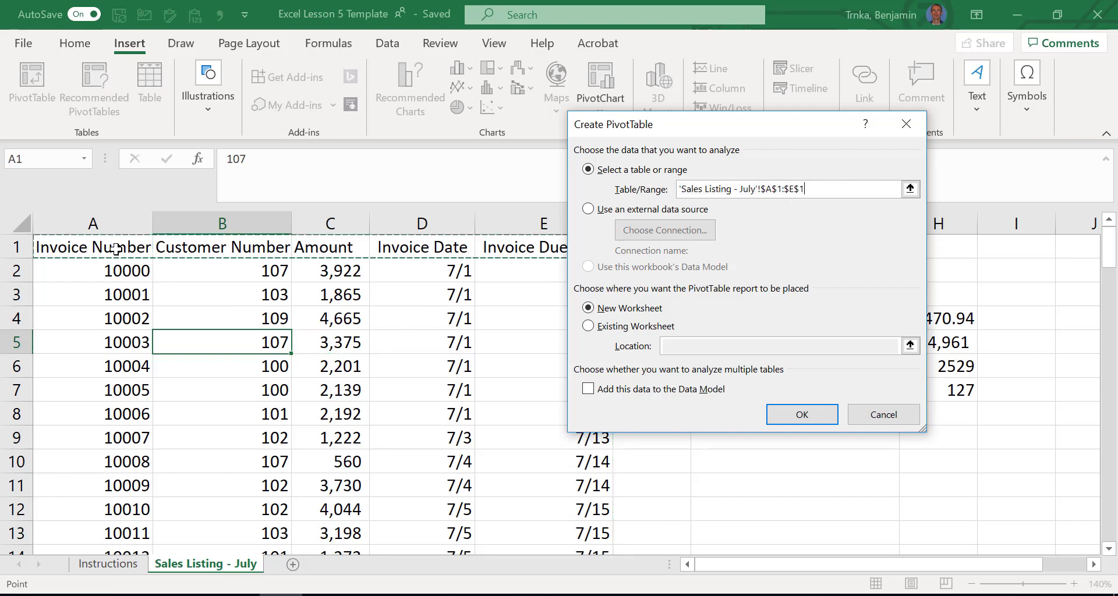
pyautogui.hotkey('ctrl', 'shift', 'Down')
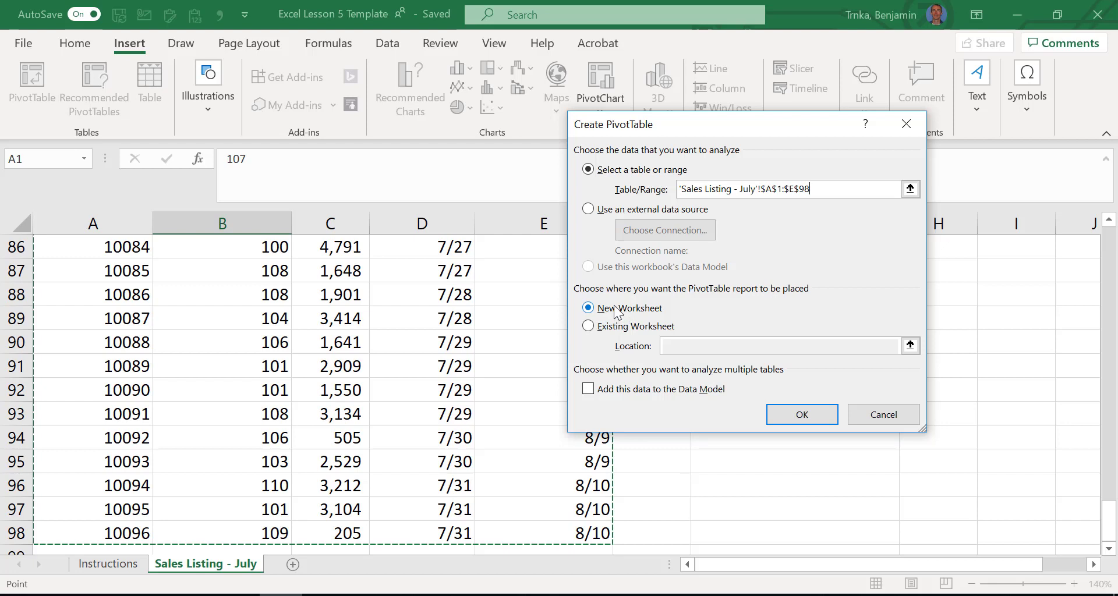
# - Choose a new worksheet as the PivotTable's location and create the PivotTable
pyautogui.click(588, 327)
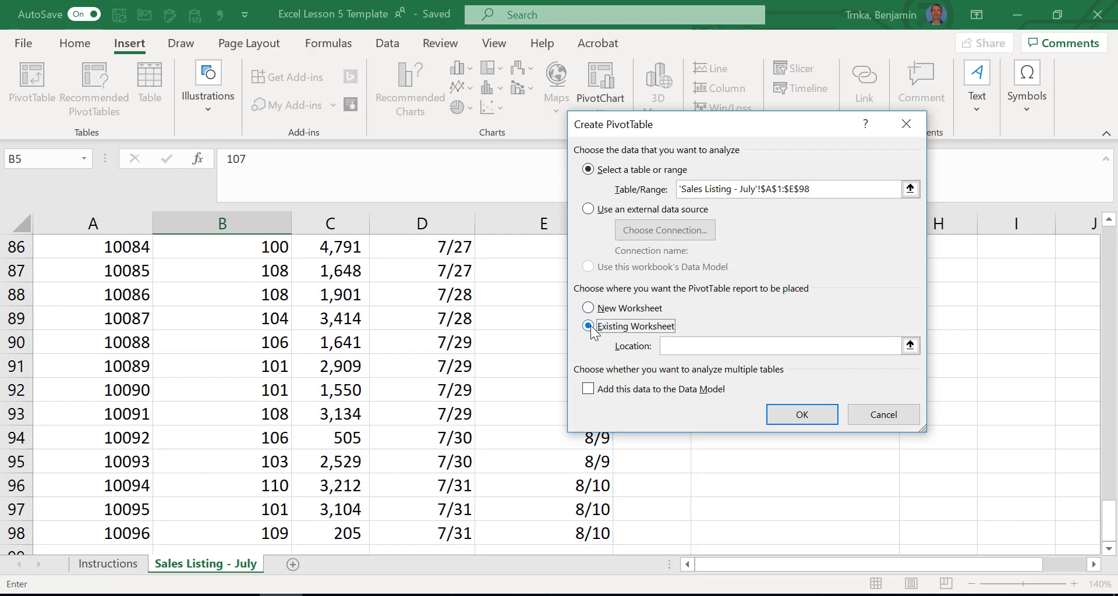
pyautogui.click(789, 470)
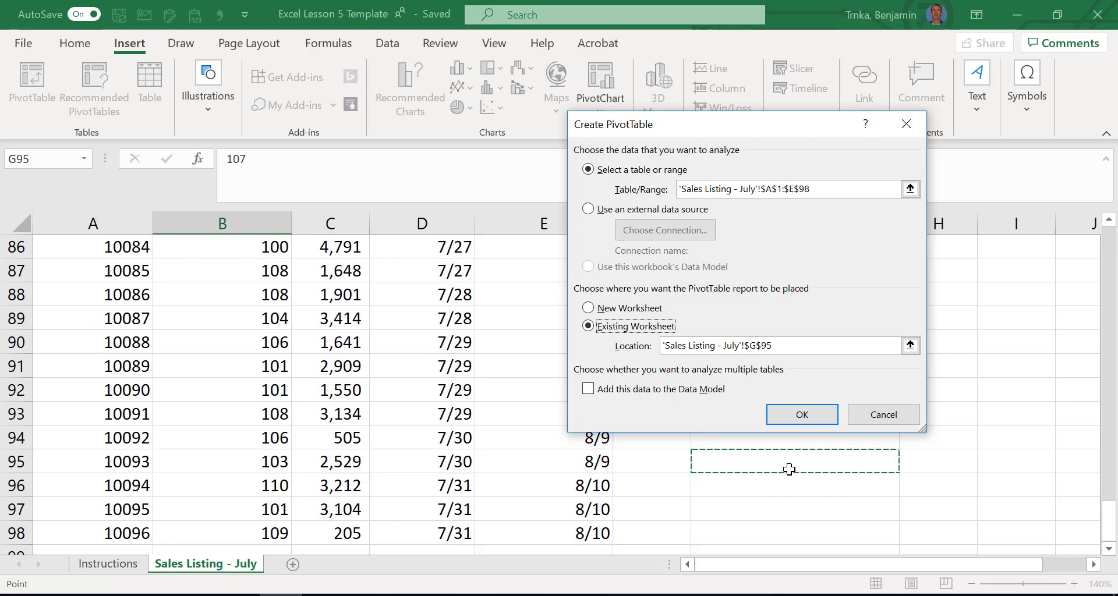
pyautogui.click(625, 313)
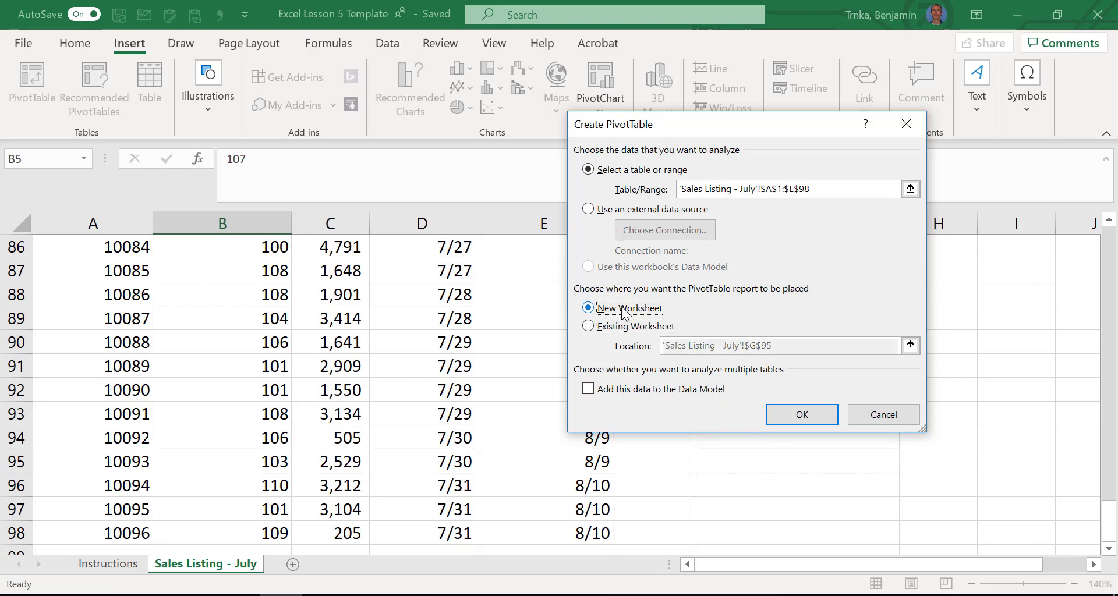
pyautogui.click(795, 414)
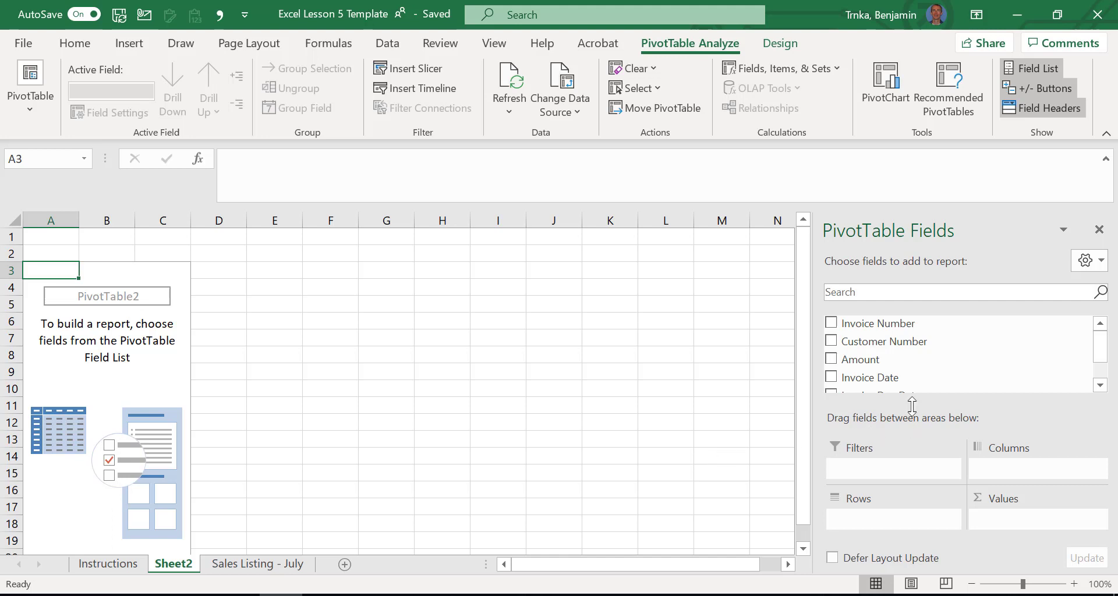
# - Add Customer Number to the PivotTable's rows and Amount to its values
pyautogui.moveTo(865, 346); pyautogui.dragTo(921, 533)
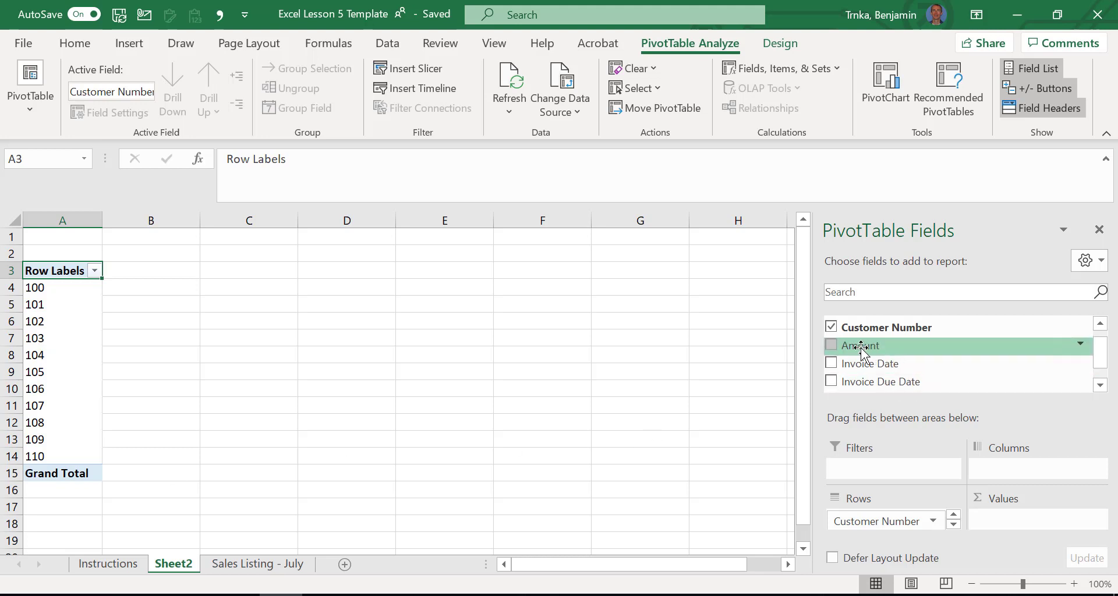
pyautogui.moveTo(862, 347); pyautogui.dragTo(1027, 521)
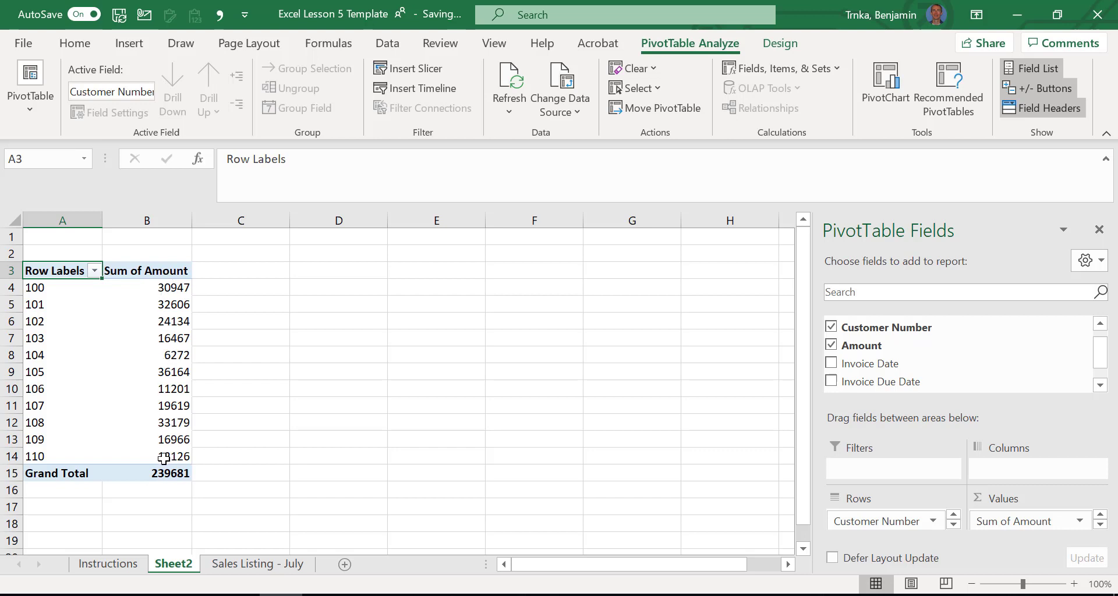
# - Sort the PivotTable's customers by Sum of Amount from largest to smallest
pyautogui.click(175, 375)
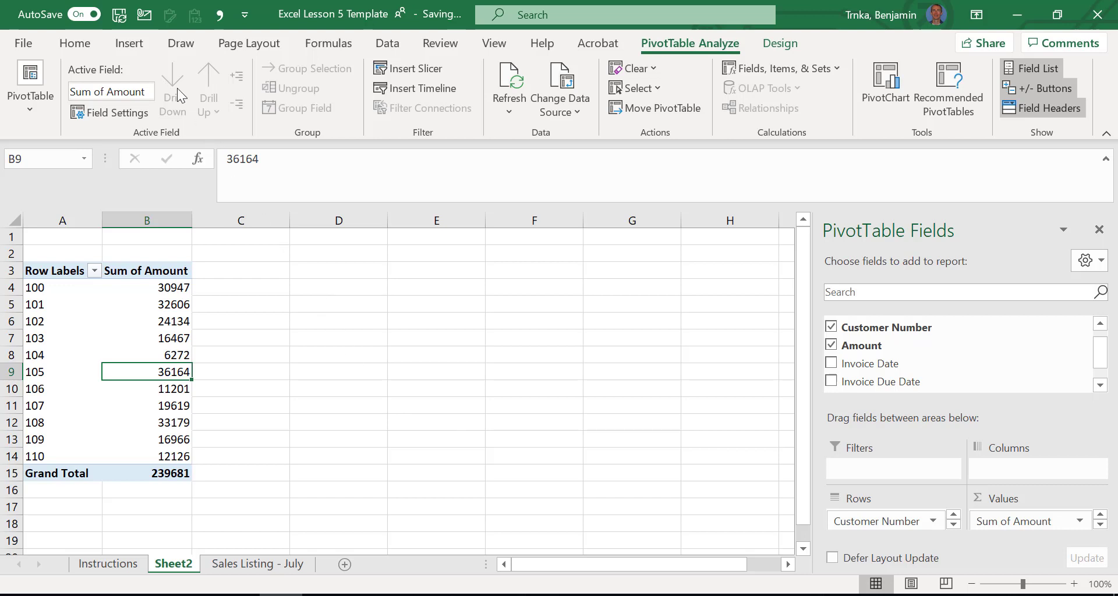
pyautogui.click(74, 45)
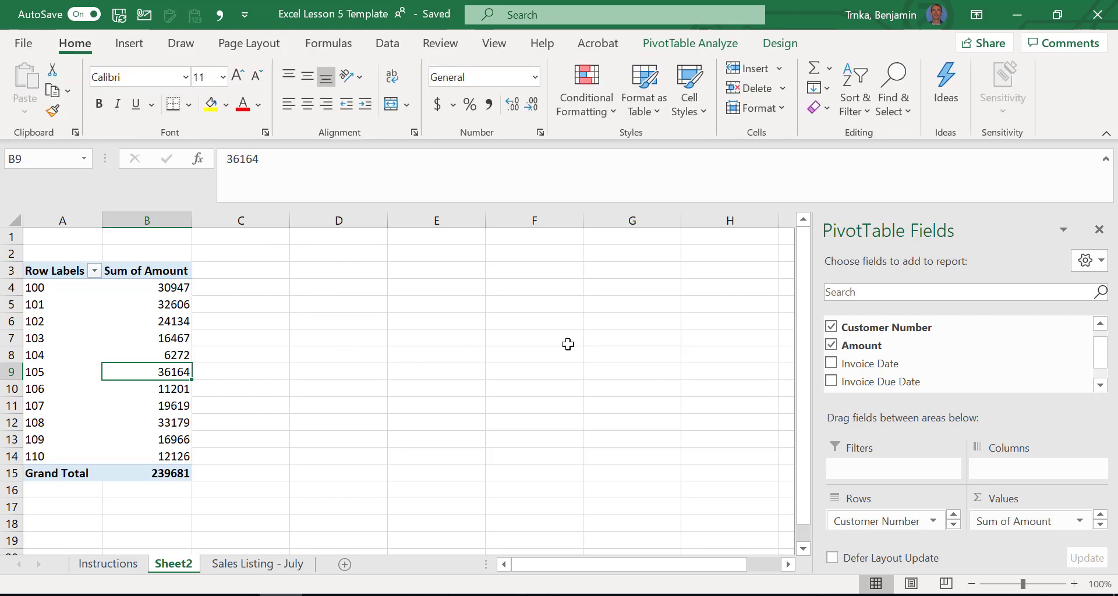
pyautogui.rightClick(156, 323)
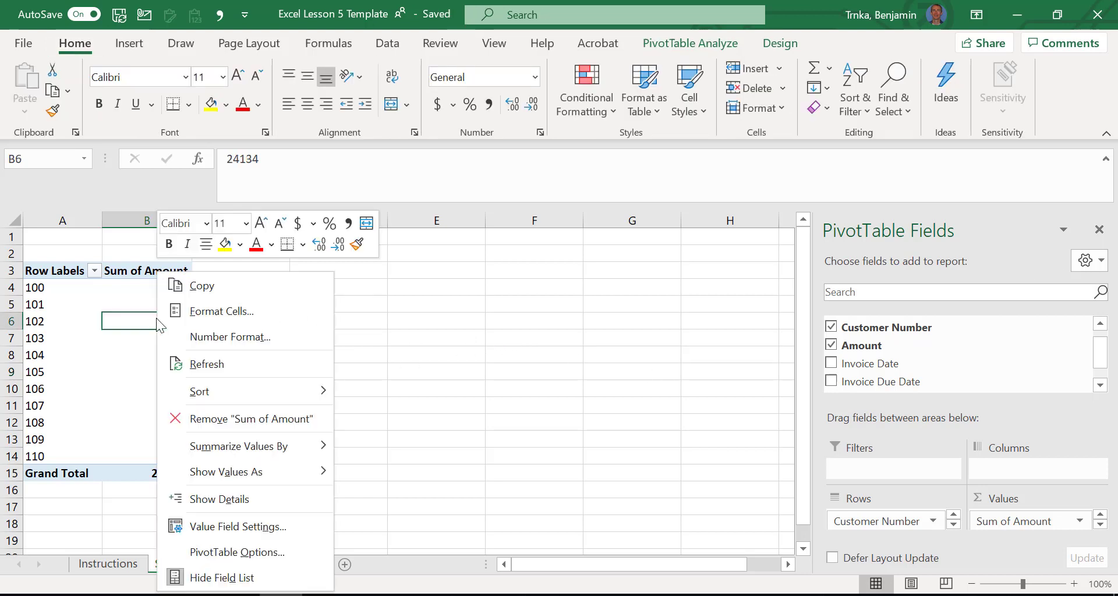
pyautogui.moveTo(215, 390)
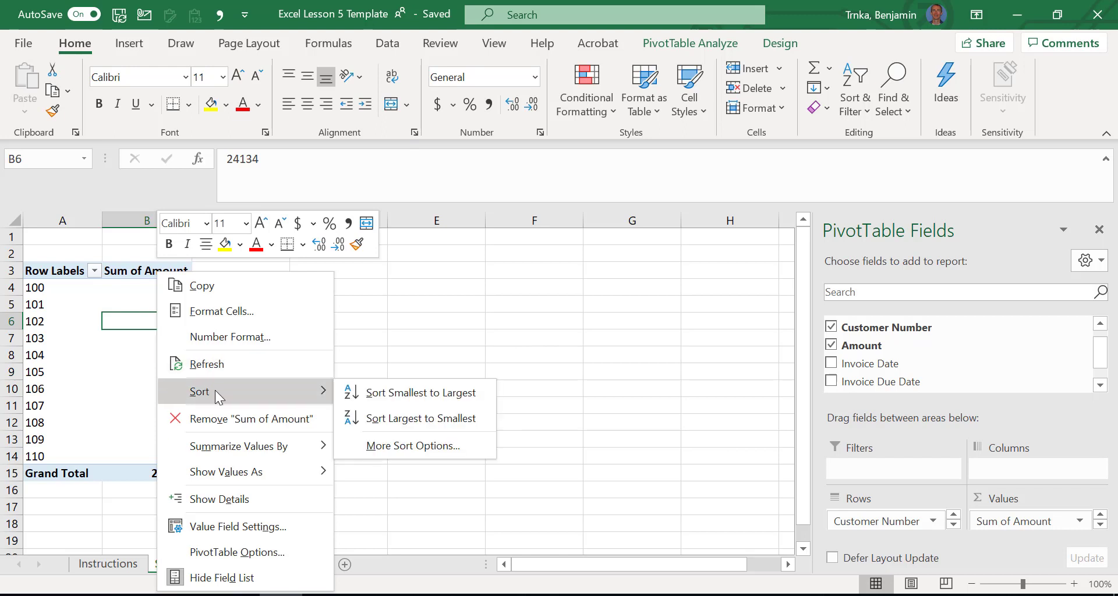
pyautogui.click(397, 414)
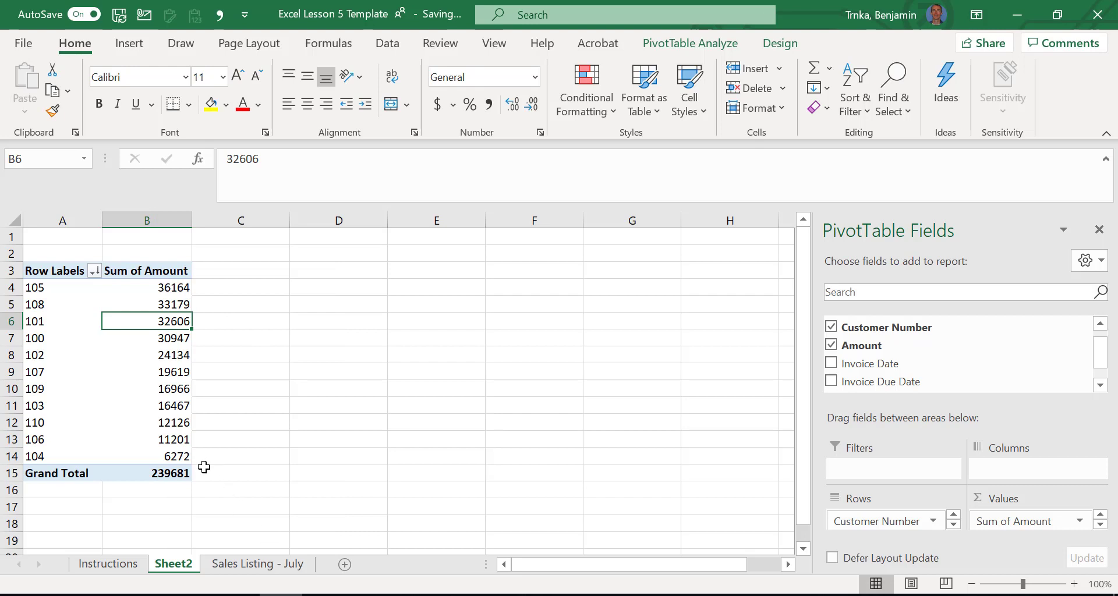
pyautogui.click(861, 104)
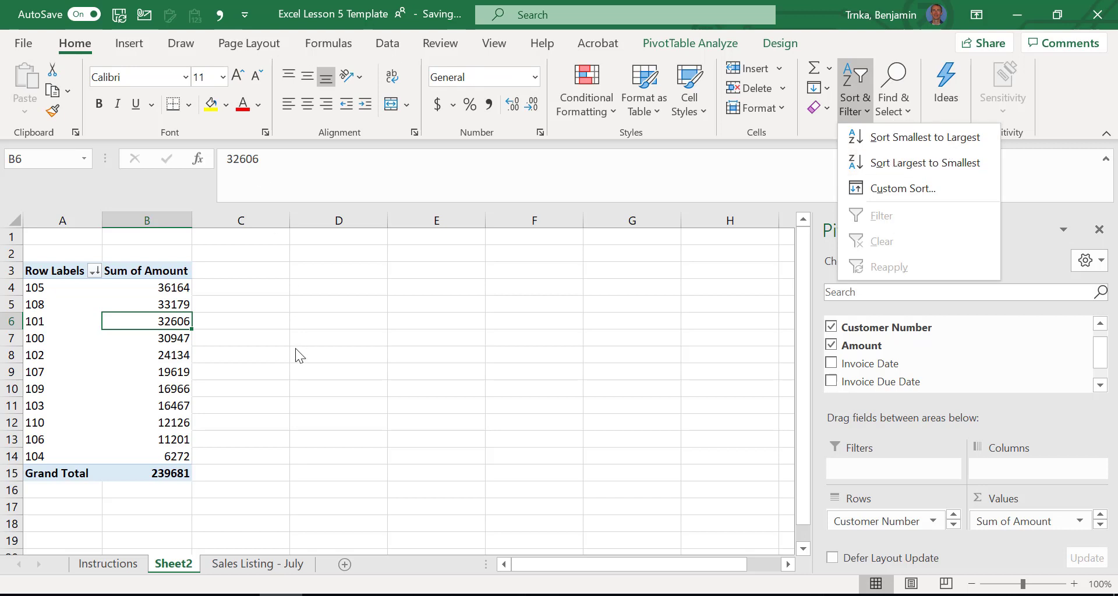
pyautogui.press('Escape')
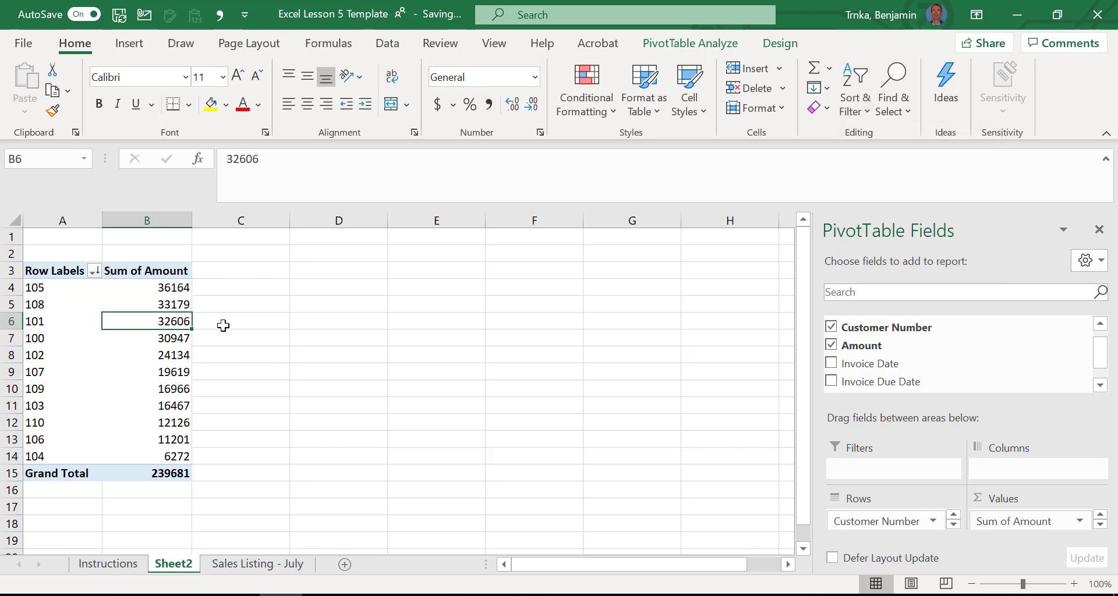
# - Format the PivotTable amounts in B4:B15, including the grand total, with comma separators and no decimal places
pyautogui.press('Up')
pyautogui.press('Up')
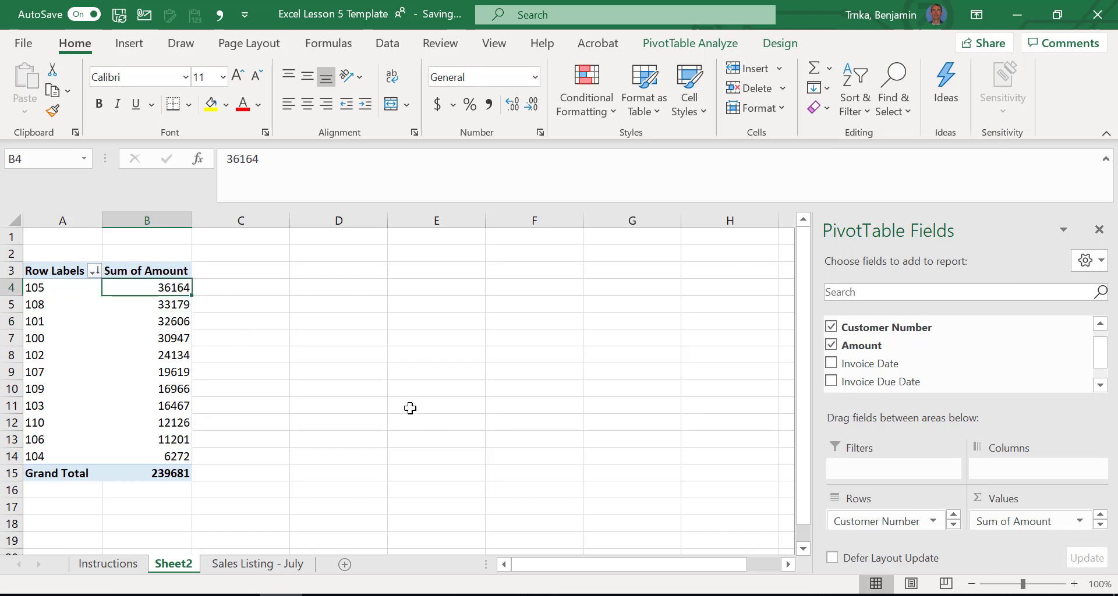
pyautogui.hotkey('ctrl', 'shift', 'Down')
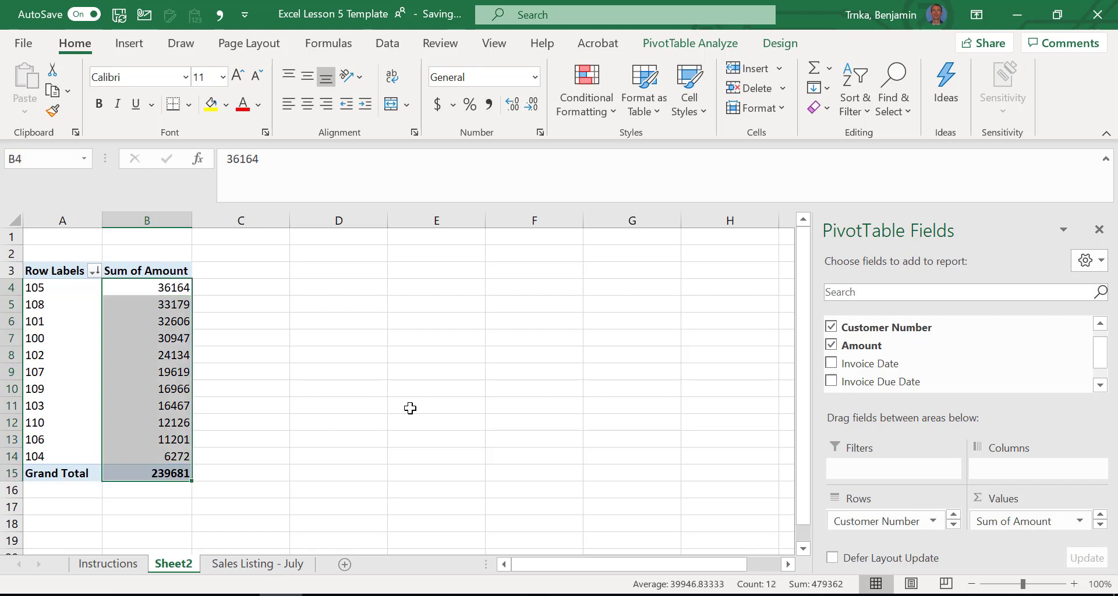
pyautogui.click(490, 106)
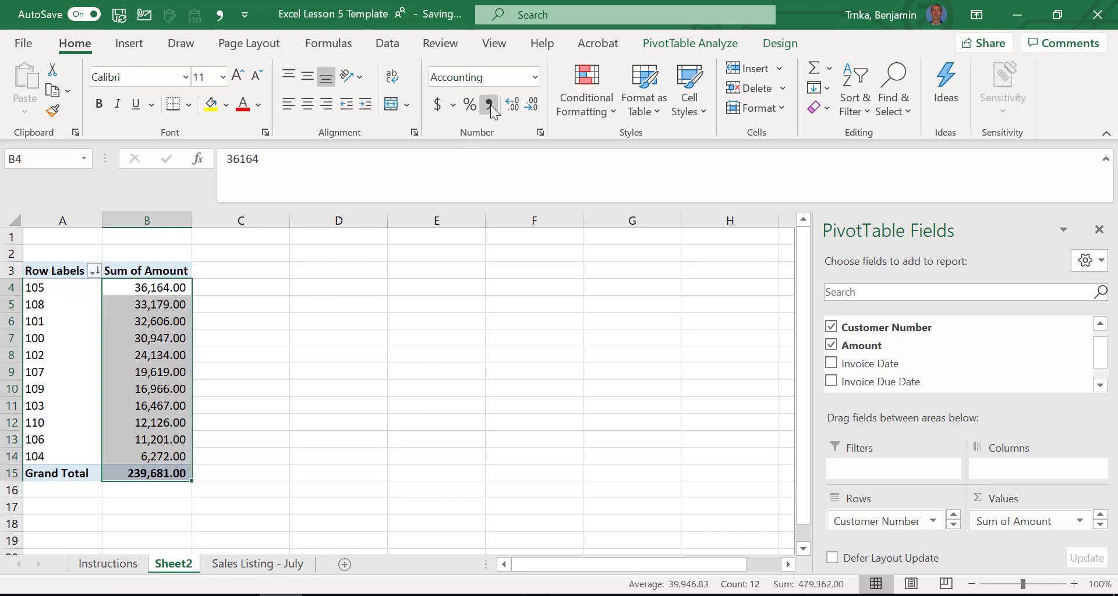
pyautogui.click(532, 106)
pyautogui.click(532, 106)
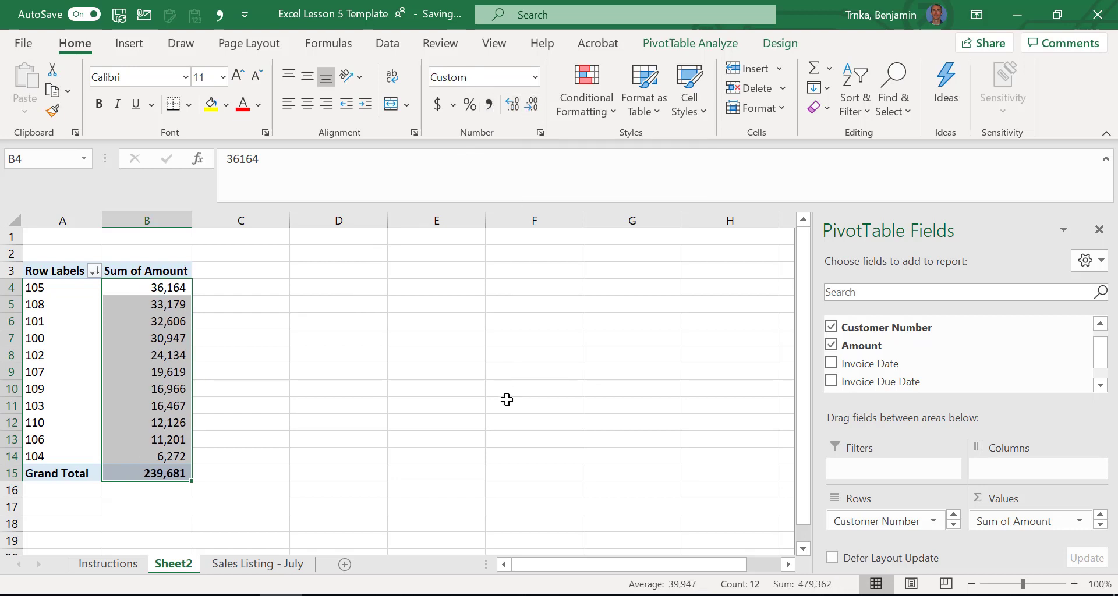
pyautogui.click(155, 335)
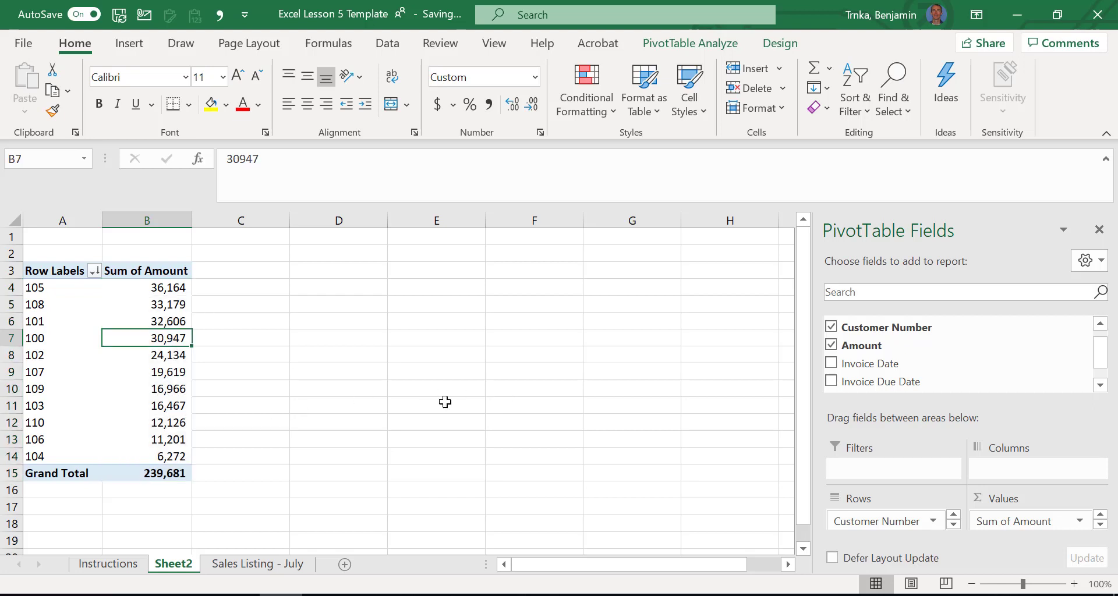
# - Change the Amount value field's calculation from Sum to Count to summarize the number of invoices per customer
pyautogui.click(153, 288)
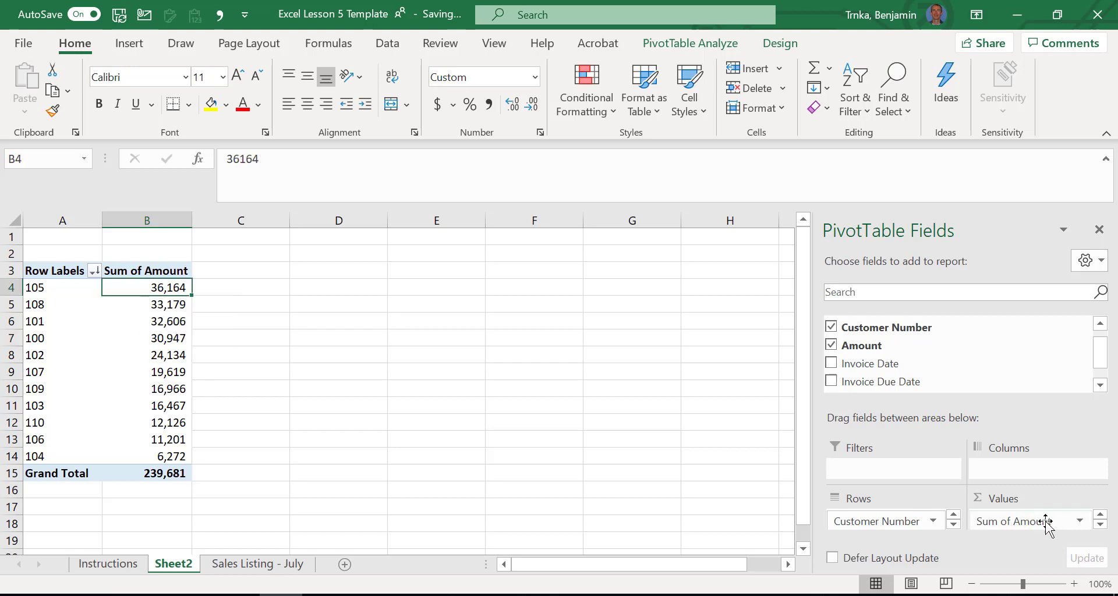
pyautogui.click(1081, 522)
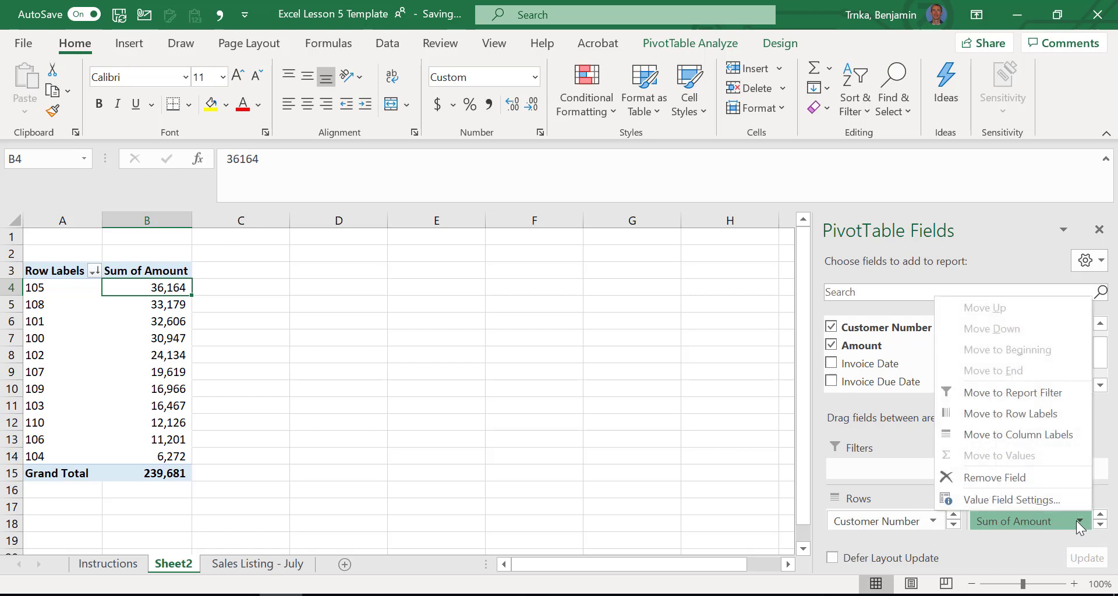
pyautogui.click(1037, 498)
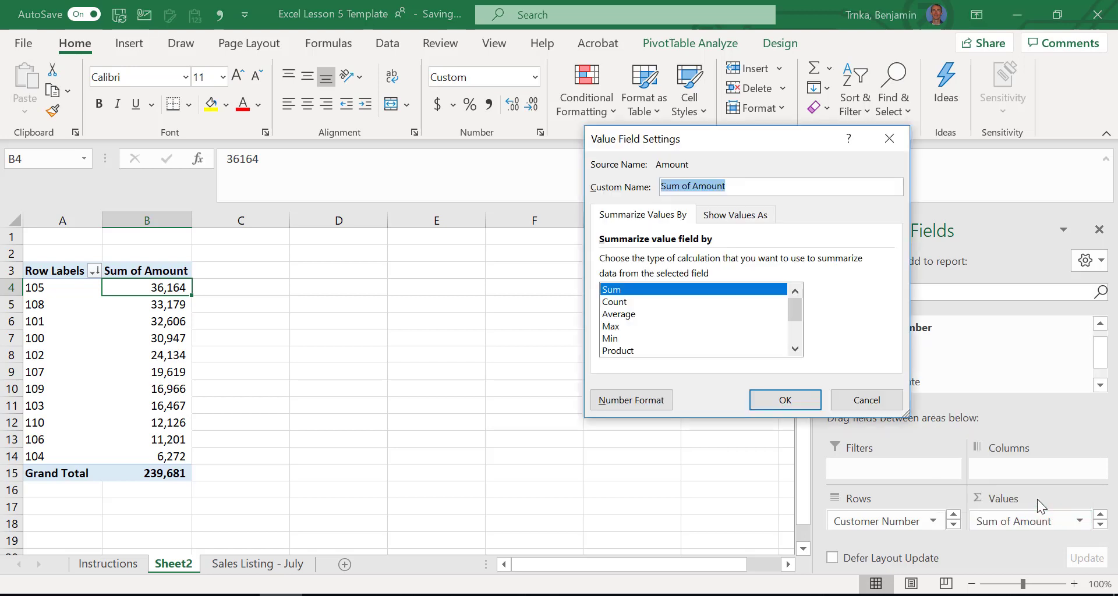
pyautogui.click(620, 302)
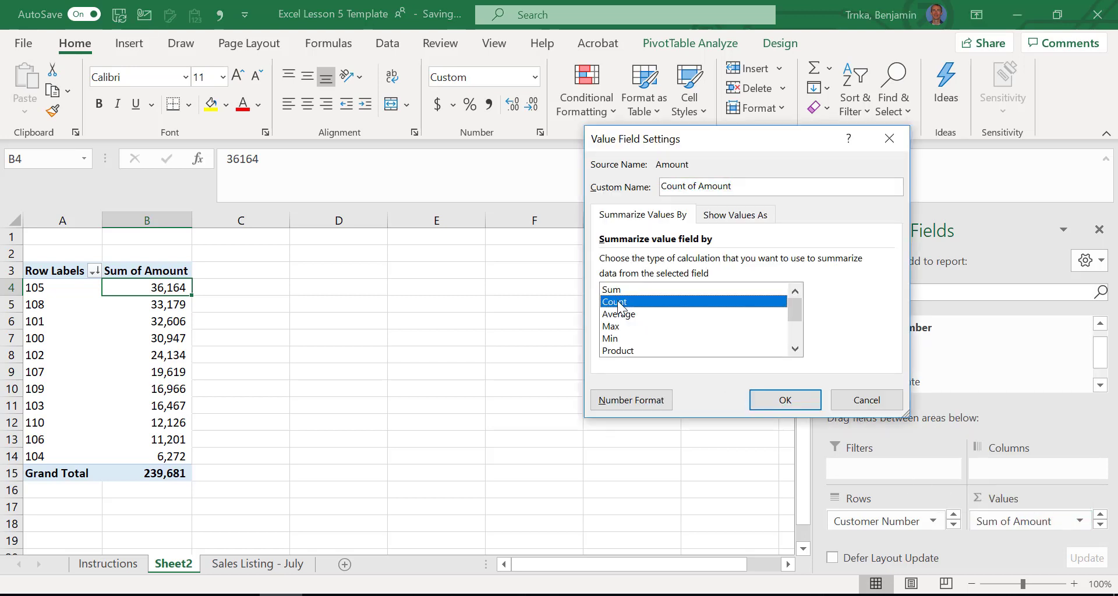
pyautogui.click(767, 397)
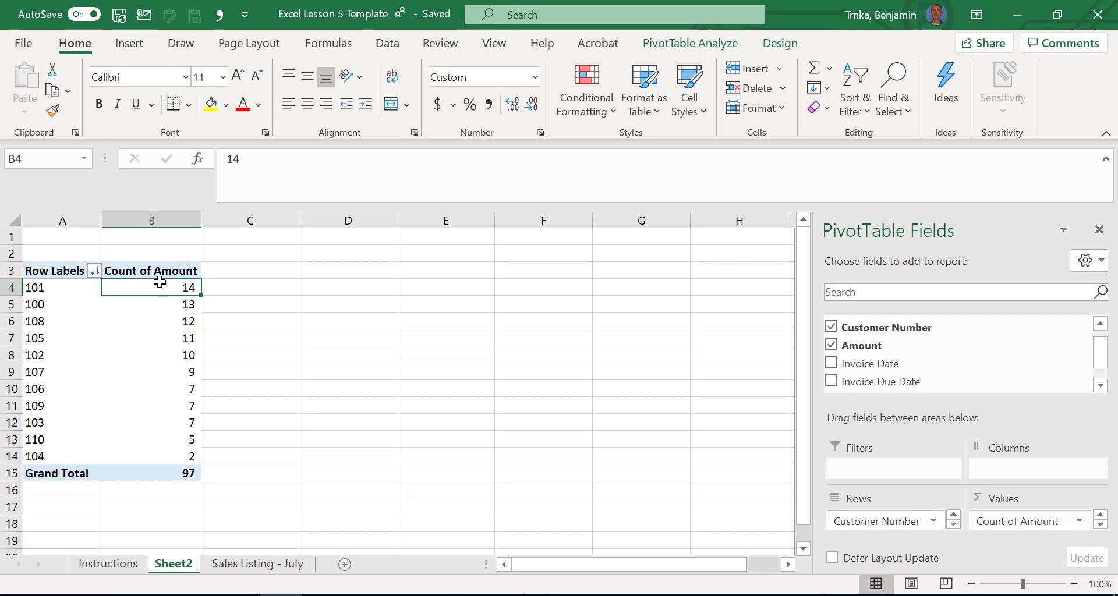
pyautogui.click(165, 332)
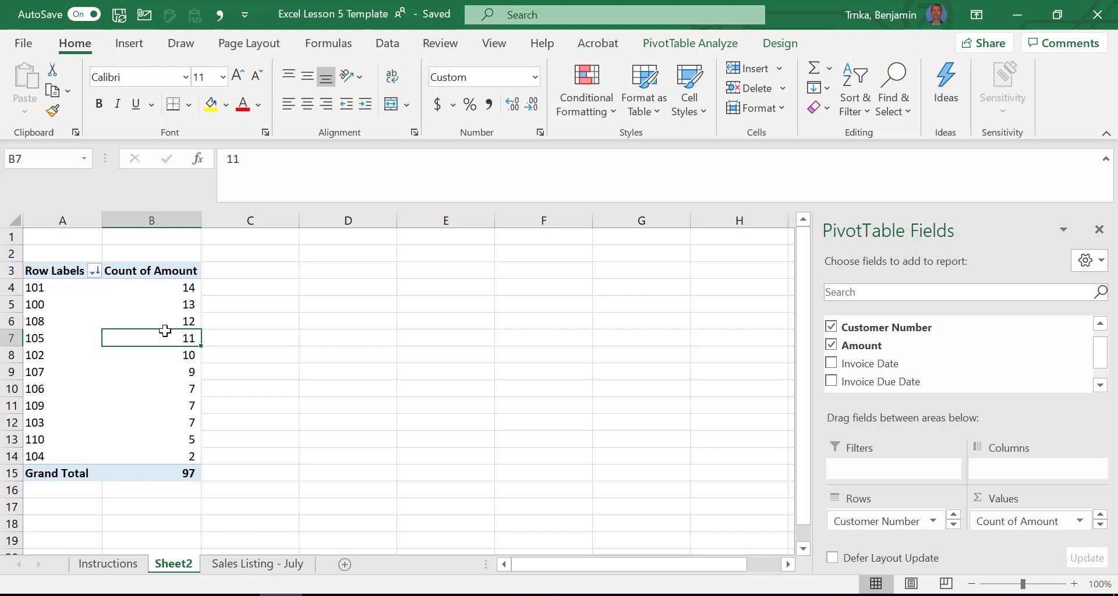
pyautogui.click(166, 320)
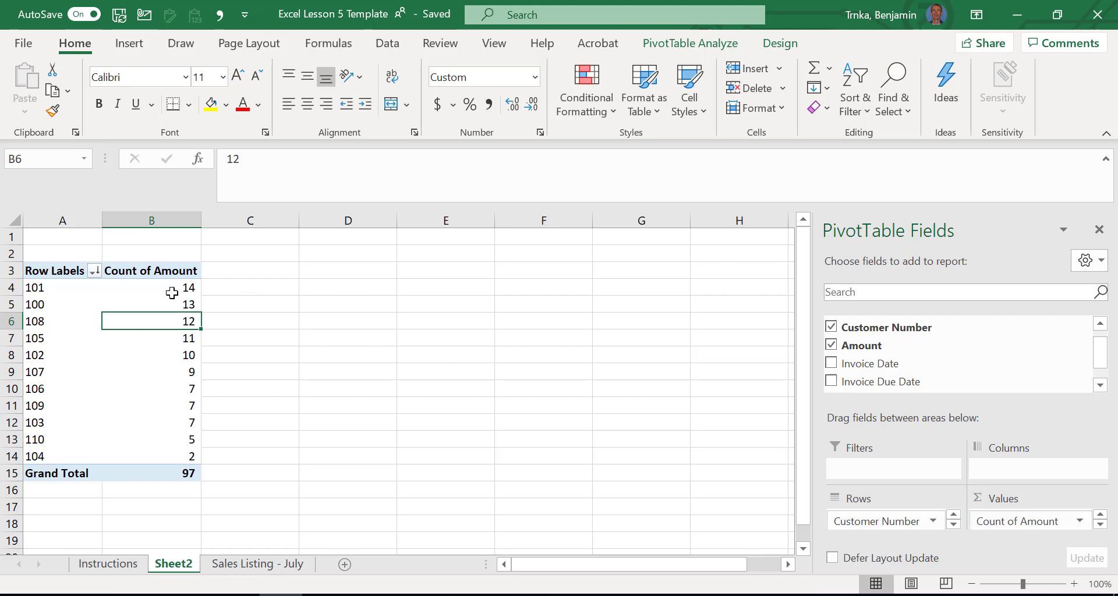
# - Summarize the PivotTable's Amount values by Average
pyautogui.click(166, 338)
pyautogui.rightClick(167, 339)
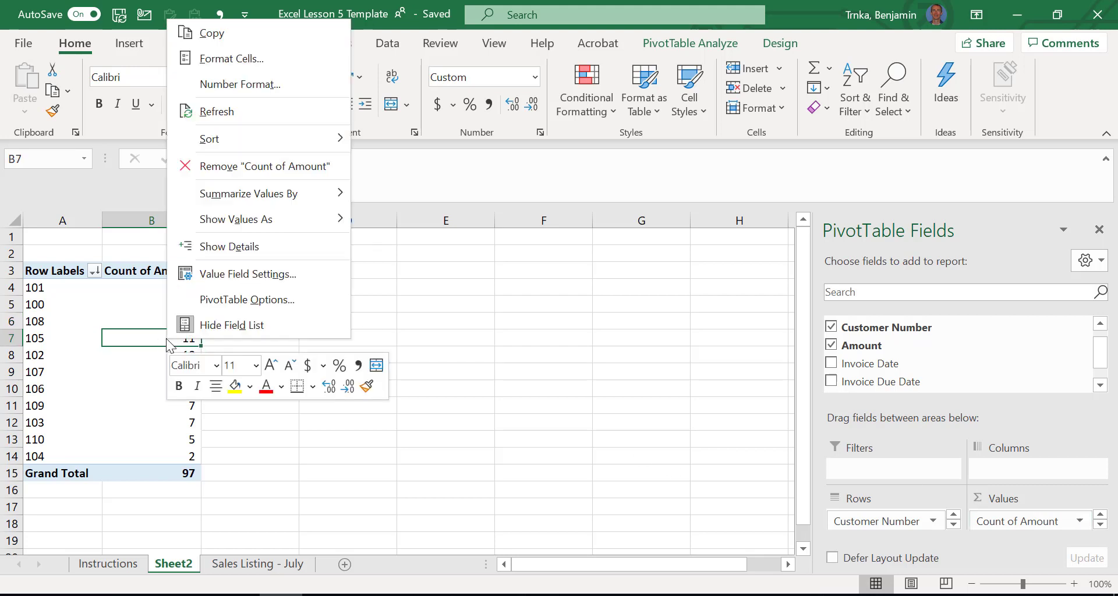
pyautogui.moveTo(282, 195)
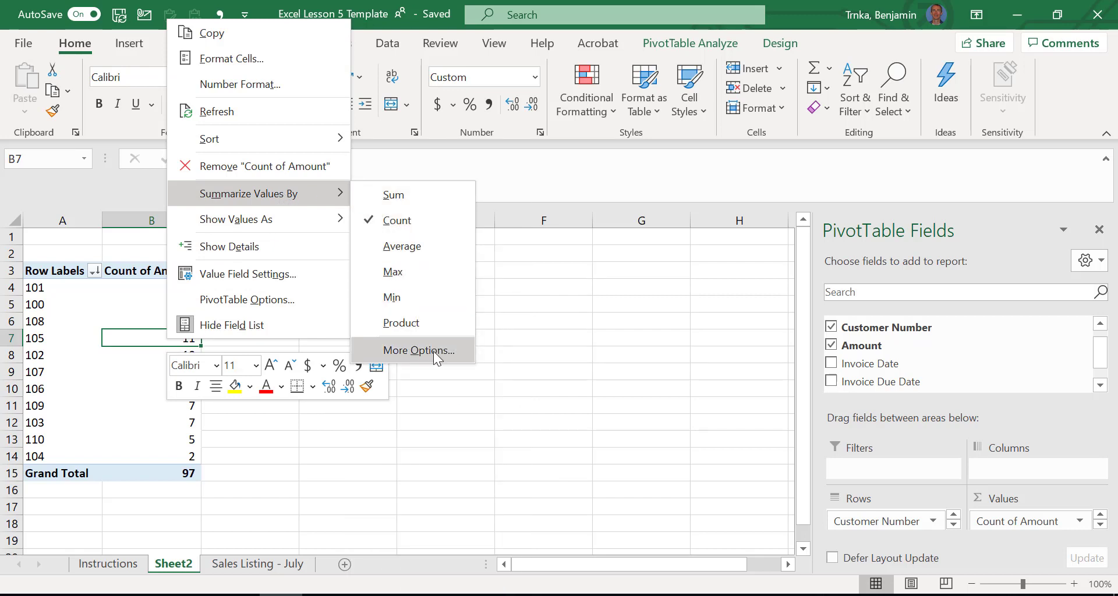
pyautogui.click(452, 249)
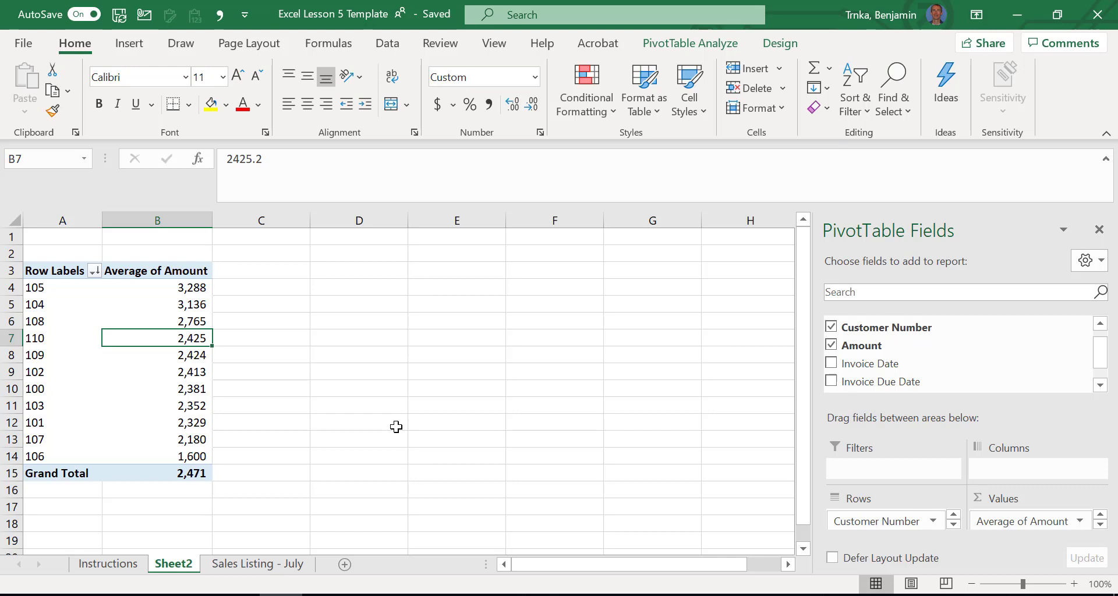
# - Remove Customer Number from the PivotTable's rows and add it back to the rows
pyautogui.click(363, 308)
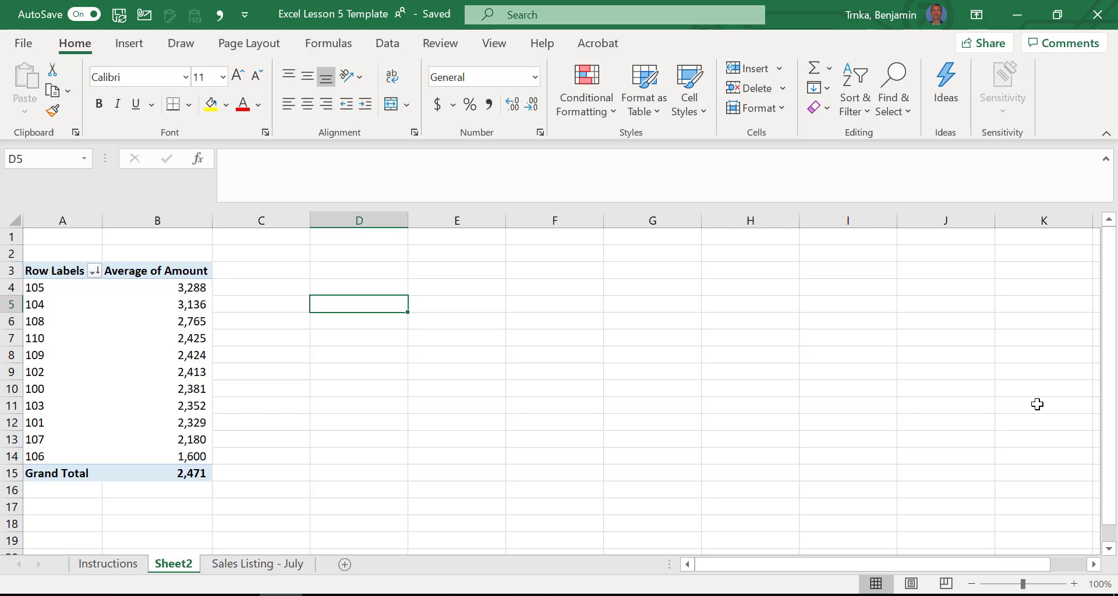
pyautogui.click(162, 325)
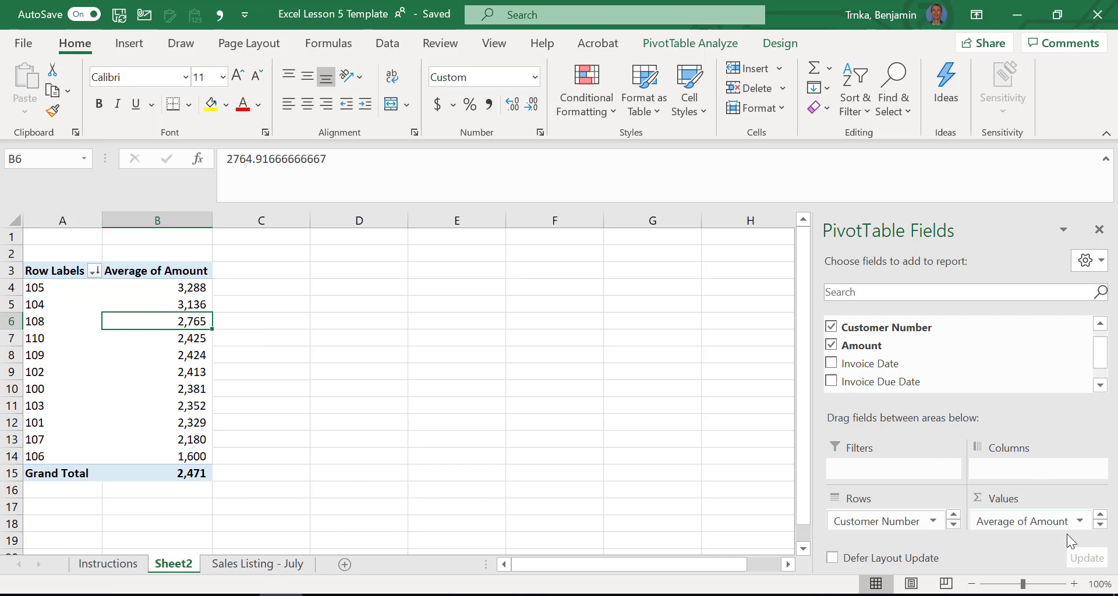
pyautogui.moveTo(894, 520); pyautogui.dragTo(741, 439)
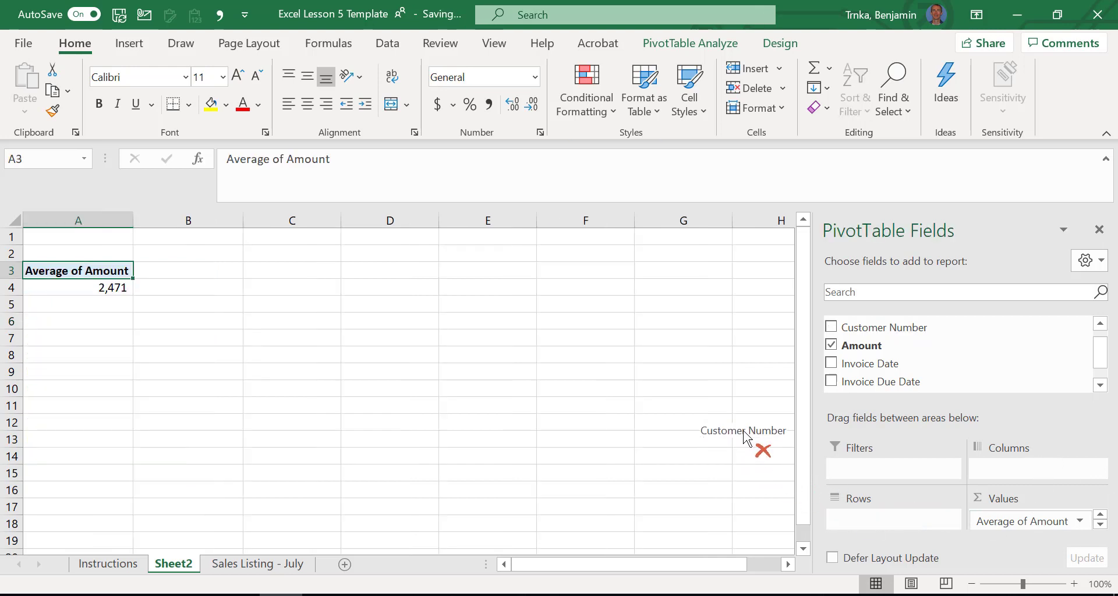
pyautogui.moveTo(851, 326); pyautogui.dragTo(882, 529)
pyautogui.moveTo(885, 531); pyautogui.dragTo(882, 525)
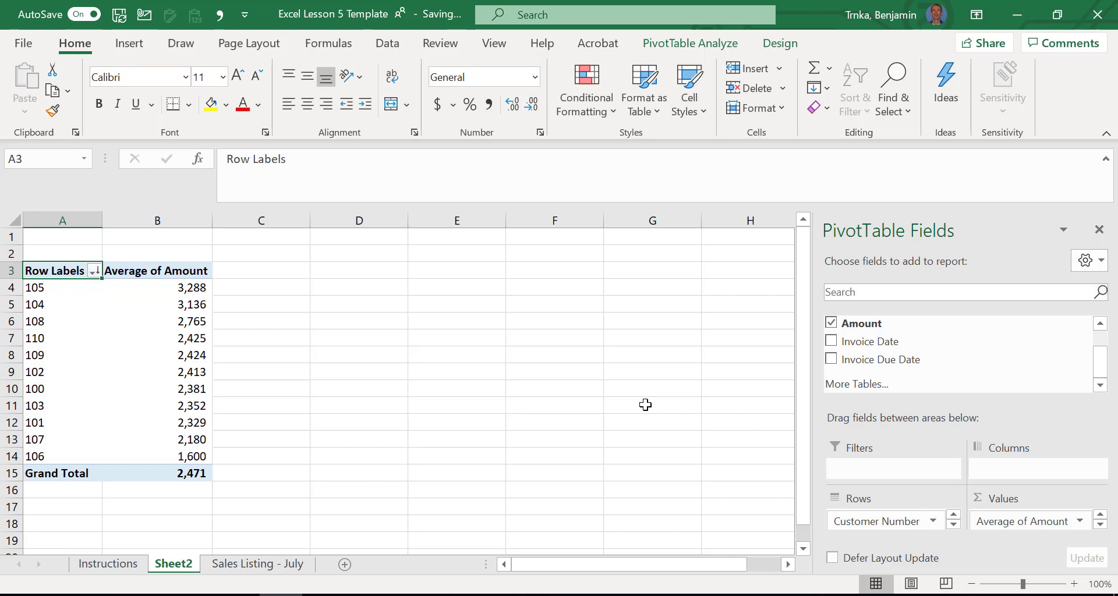
# - Preview the line, pie, scatter and area chart types, and insert a Clustered Column chart of average amount by customer
pyautogui.click(140, 358)
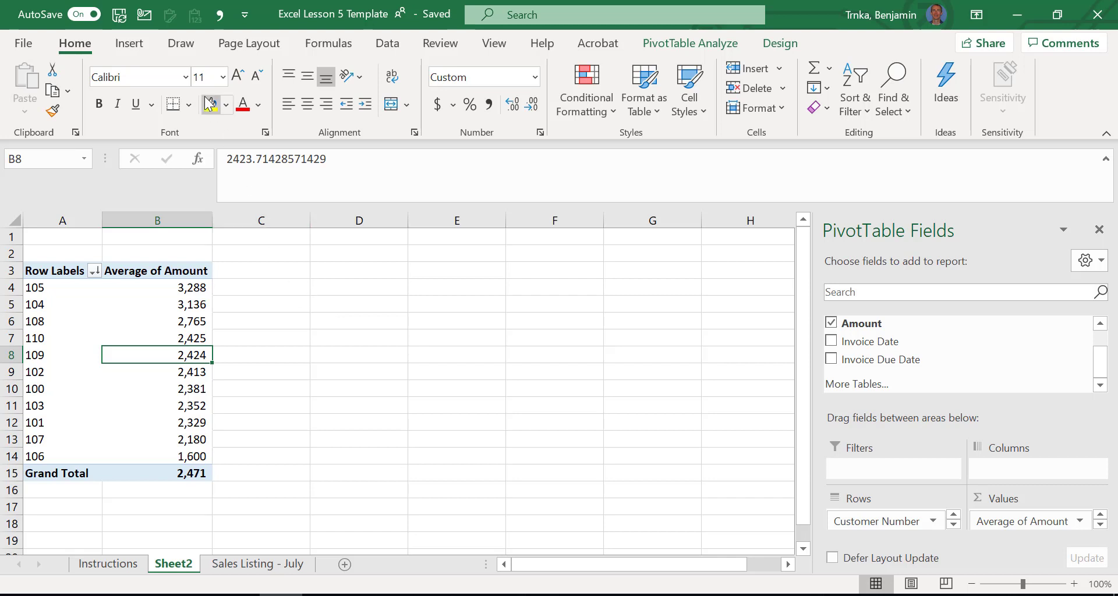
pyautogui.click(132, 46)
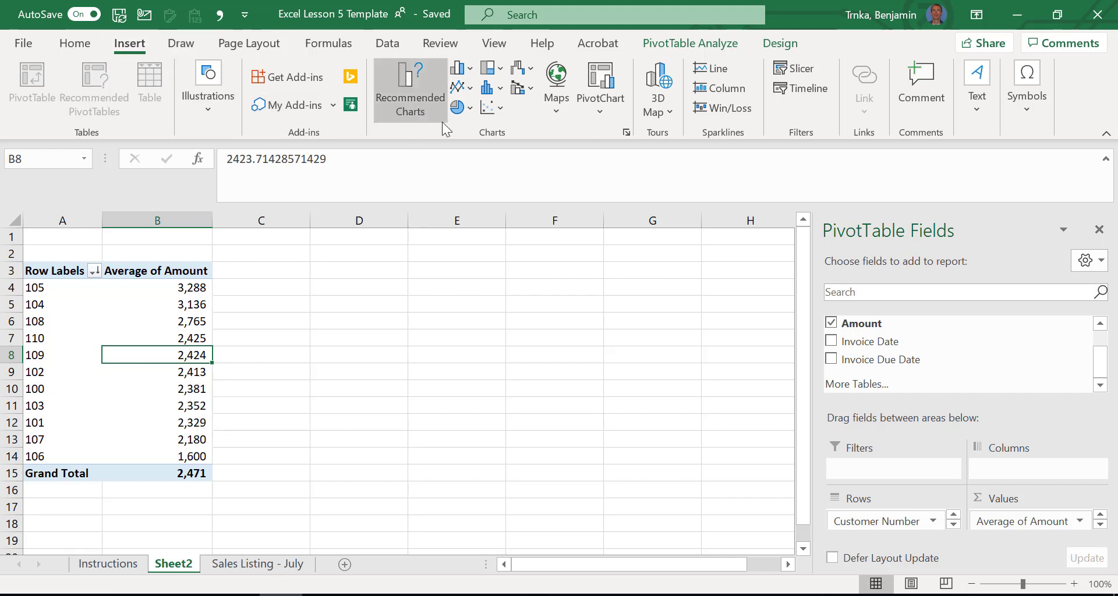
pyautogui.click(418, 85)
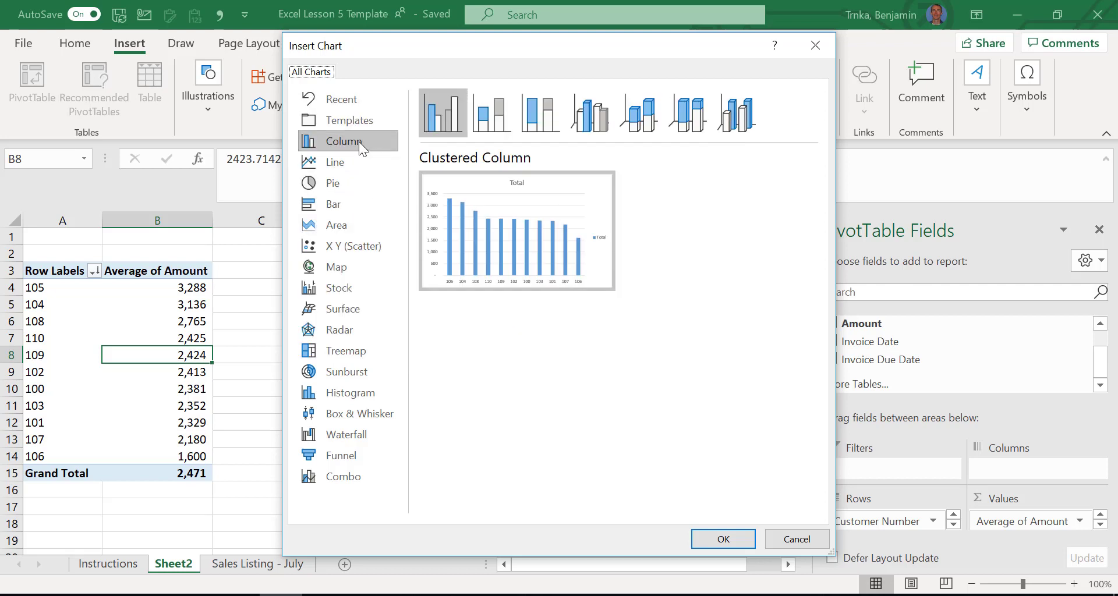
pyautogui.click(350, 160)
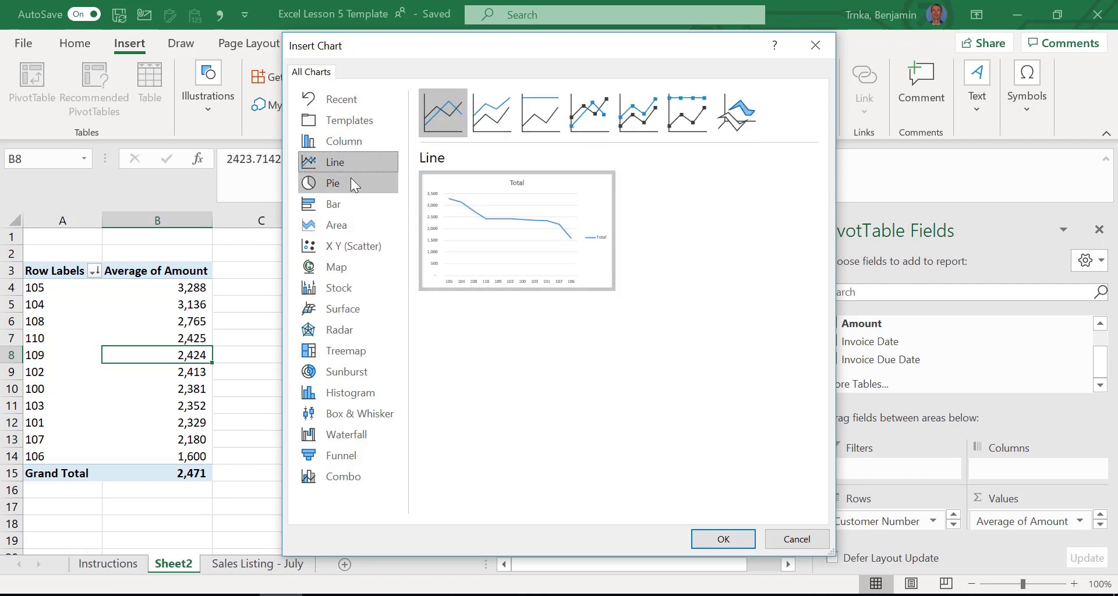
pyautogui.click(351, 183)
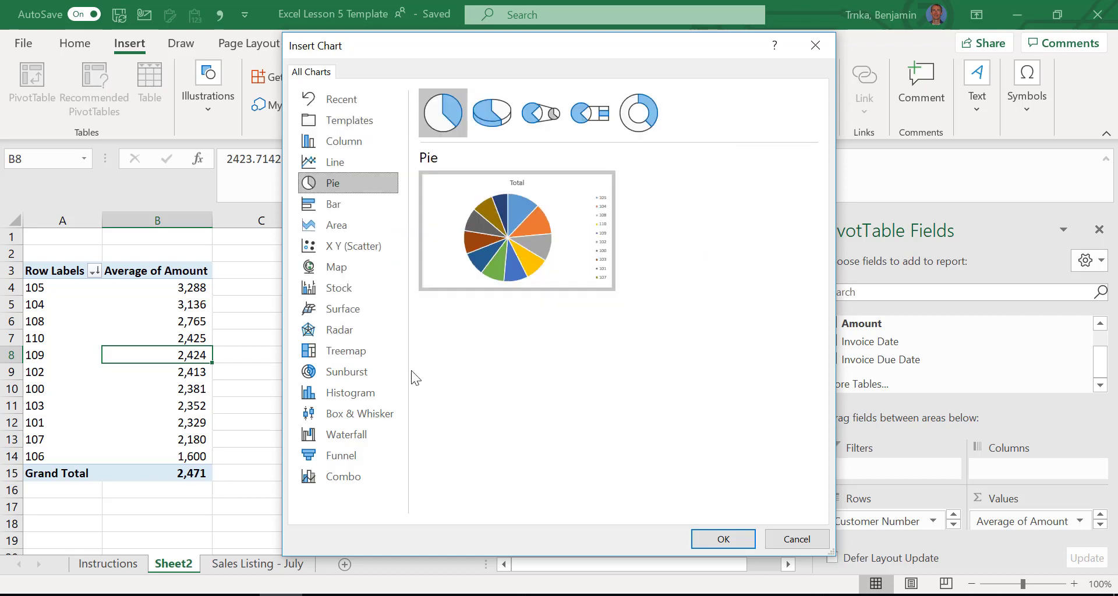
pyautogui.click(358, 249)
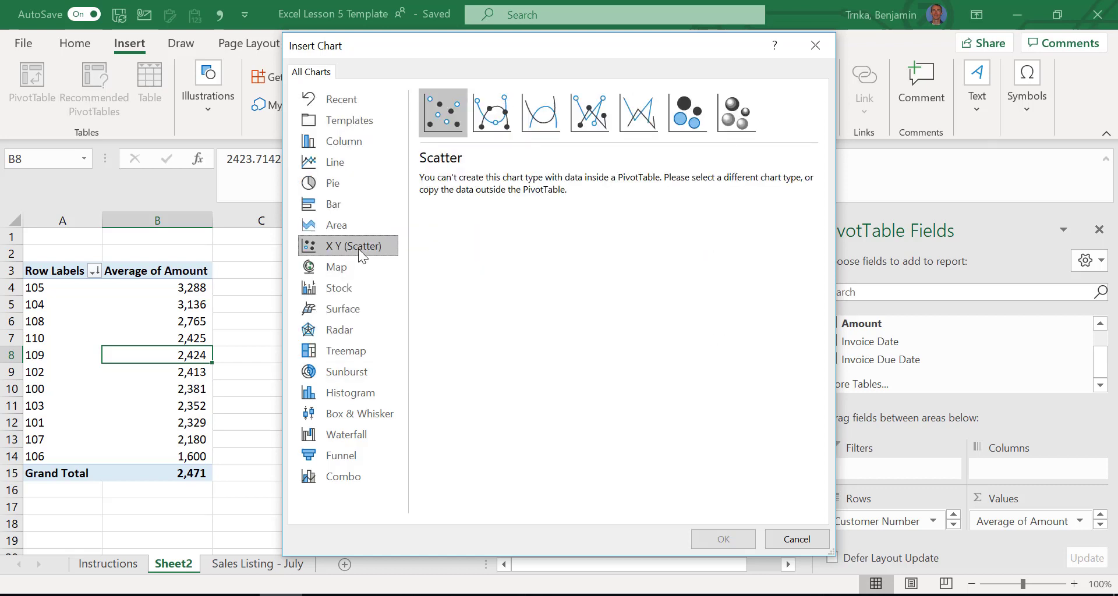
pyautogui.click(357, 233)
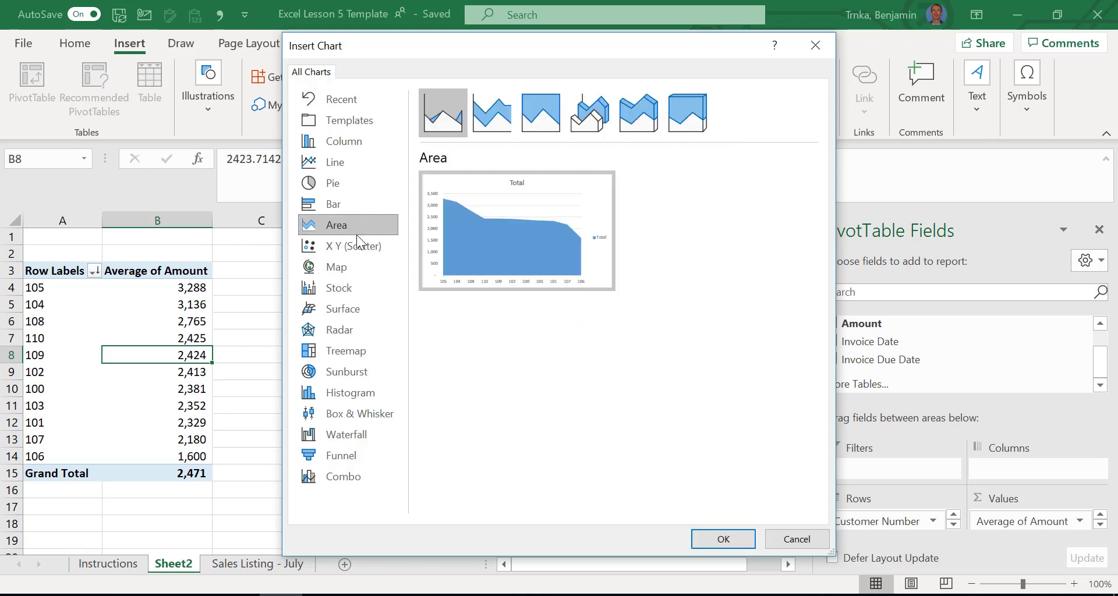
pyautogui.moveTo(449, 251)
pyautogui.click(346, 141)
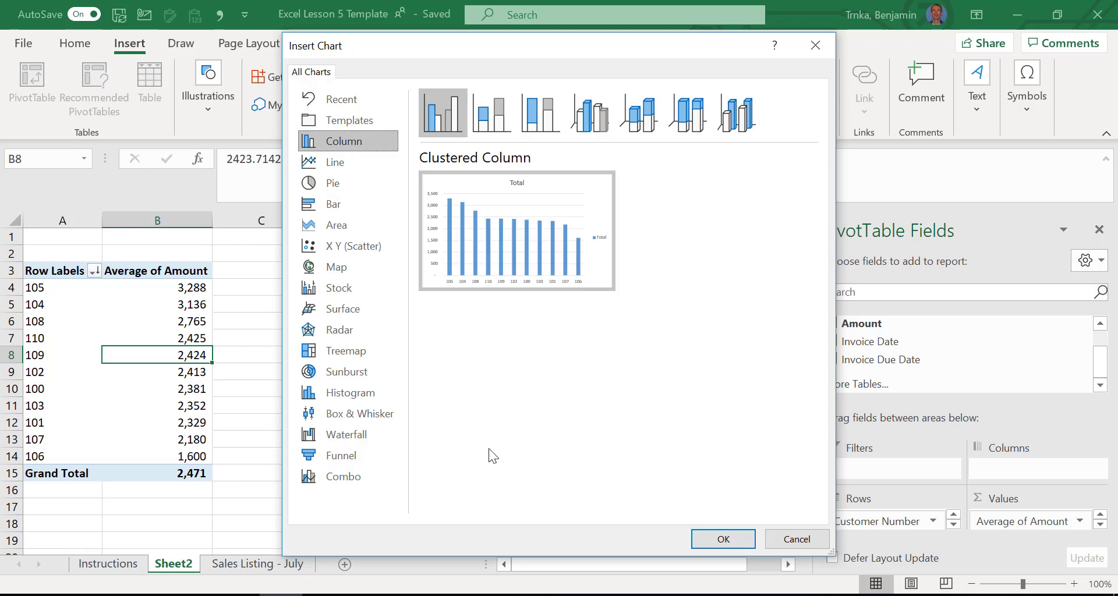
pyautogui.click(721, 537)
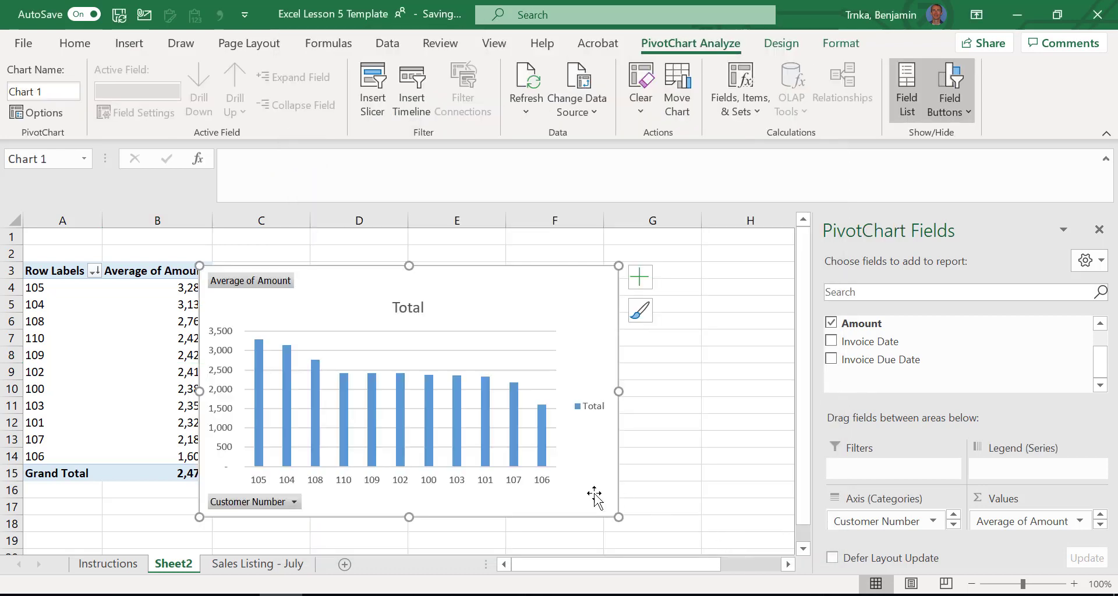
# - Move the PivotChart off the PivotTable into the empty cells beside it so both can be read
pyautogui.moveTo(501, 282); pyautogui.dragTo(543, 262)
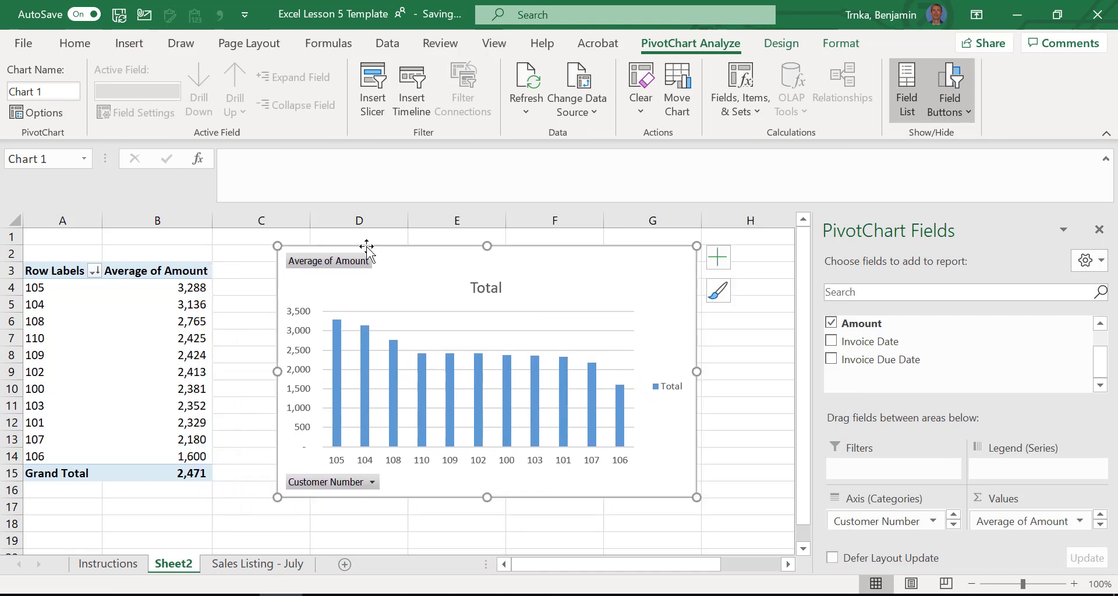
# - Filter the PivotChart's Customer Number field to only the first, third, fifth and seventh customers in the filter list
pyautogui.click(371, 483)
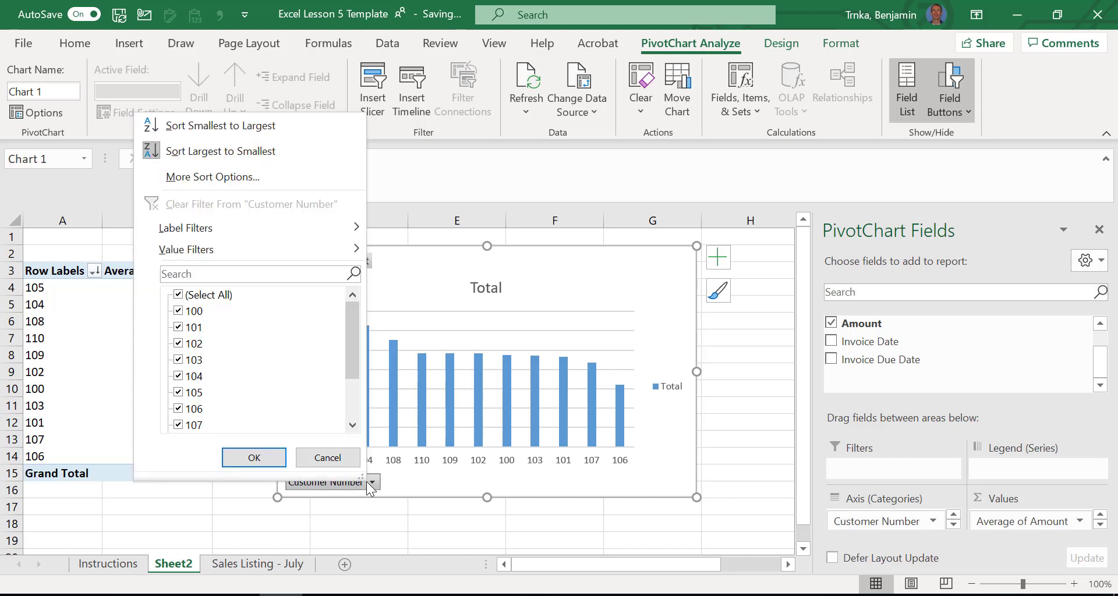
pyautogui.click(180, 295)
pyautogui.click(179, 312)
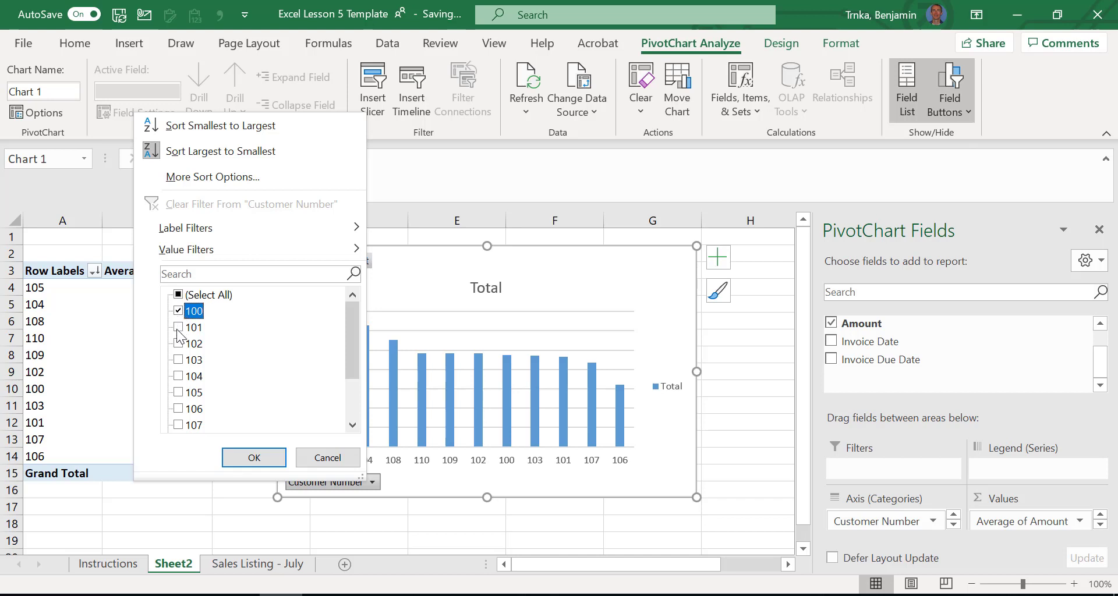
pyautogui.click(178, 343)
pyautogui.click(177, 376)
pyautogui.click(178, 409)
pyautogui.click(254, 459)
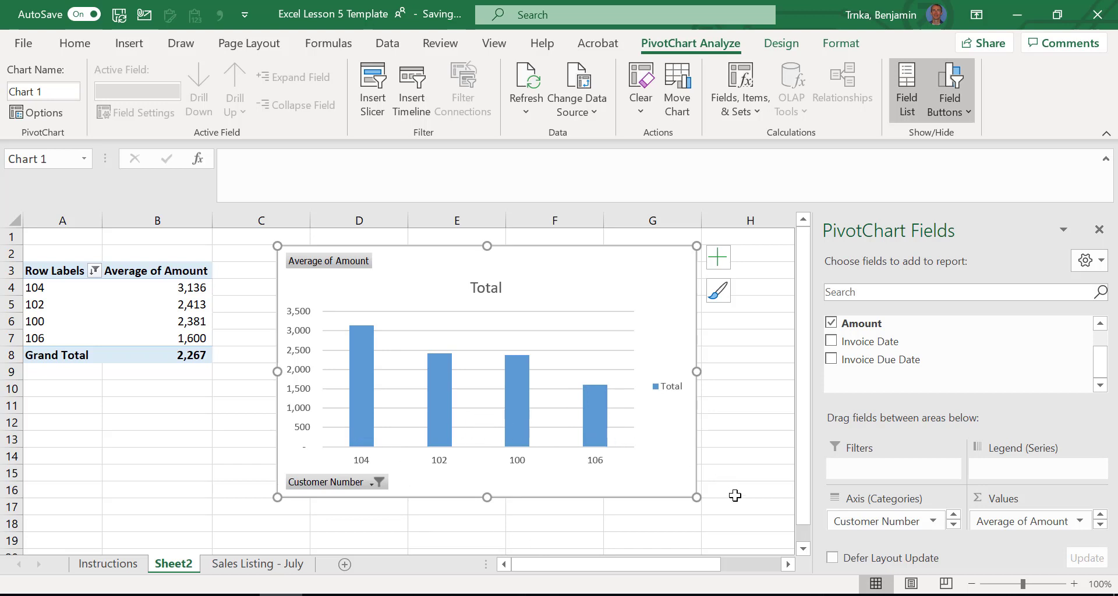
# - Clear the Customer Number filter from the PivotChart
pyautogui.click(374, 485)
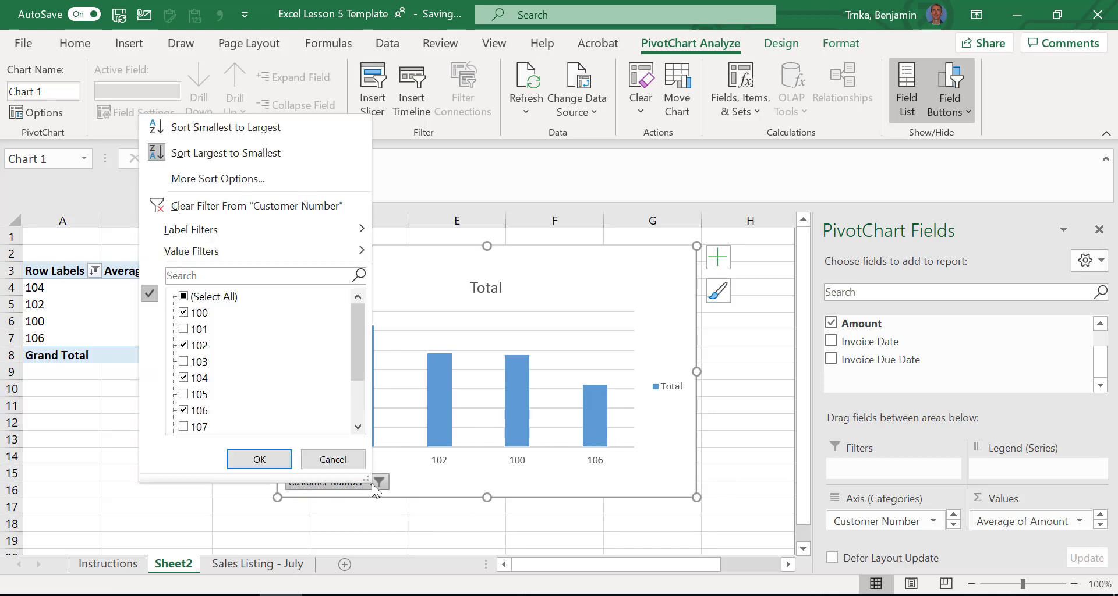
pyautogui.click(253, 207)
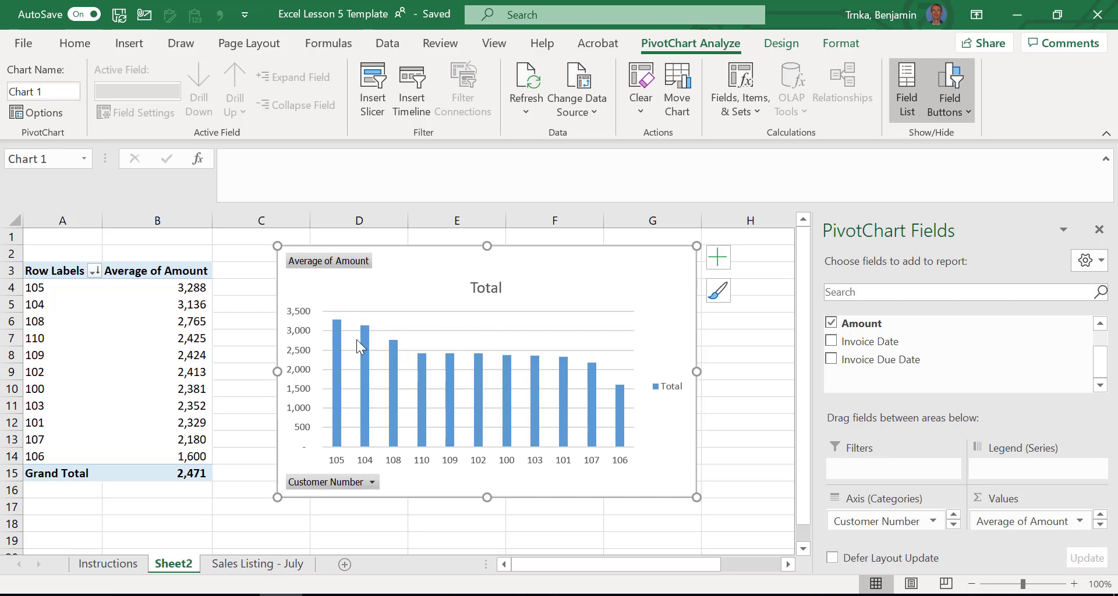
# - Sort the PivotTable's Customer Number row labels from smallest to largest
pyautogui.click(61, 321)
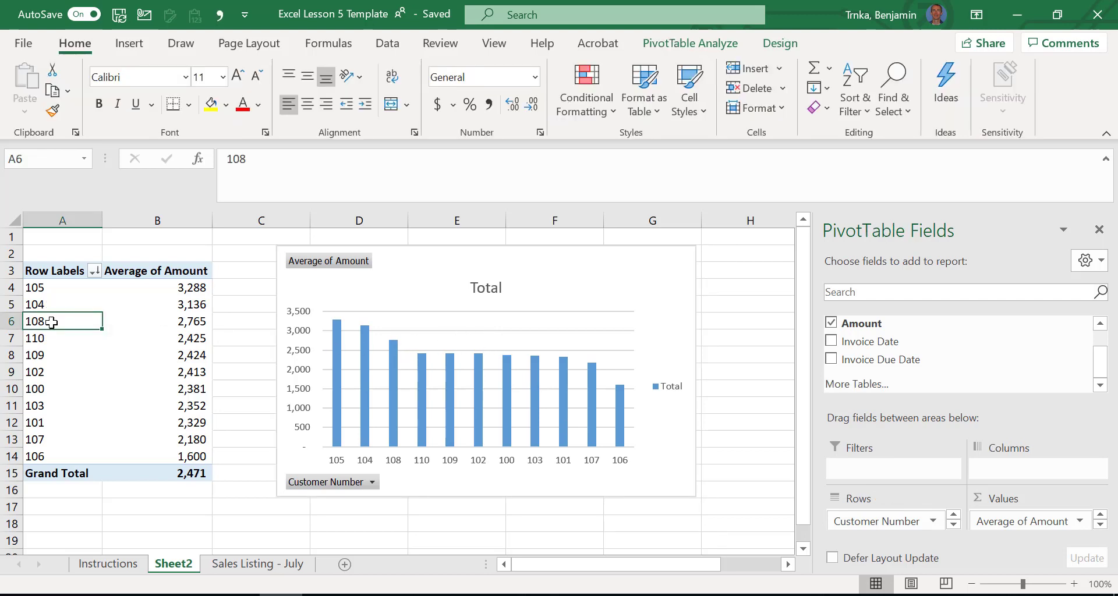
pyautogui.rightClick(55, 327)
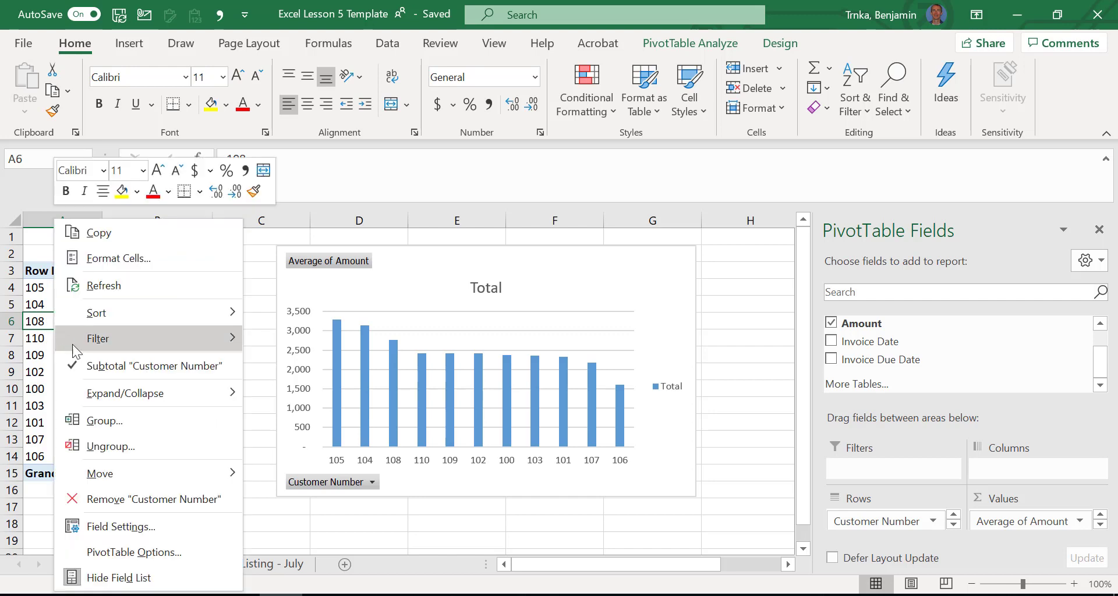
pyautogui.moveTo(198, 313)
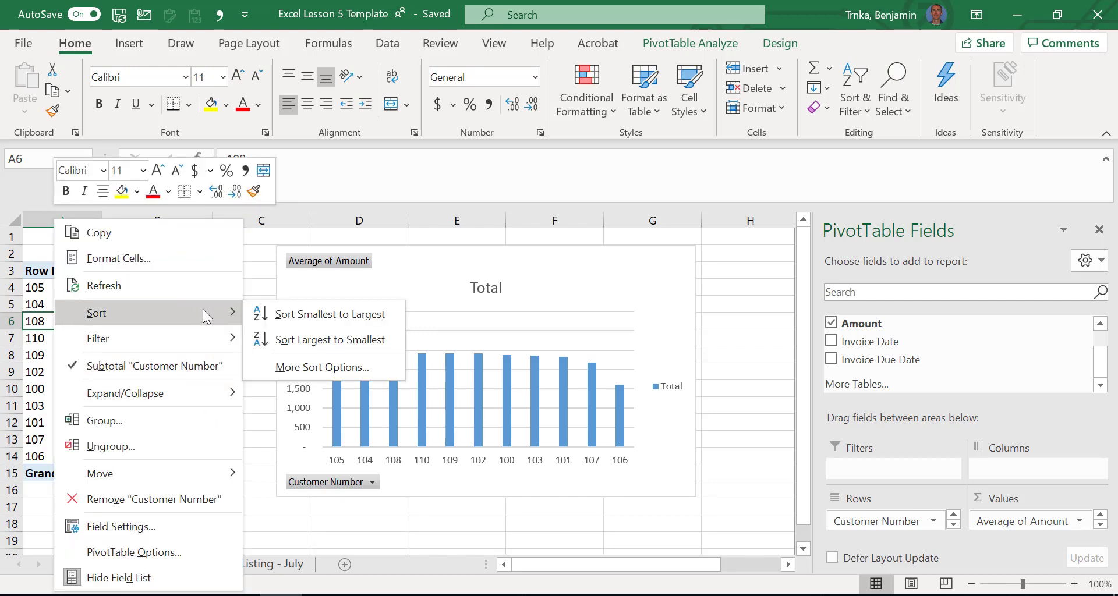
pyautogui.click(299, 314)
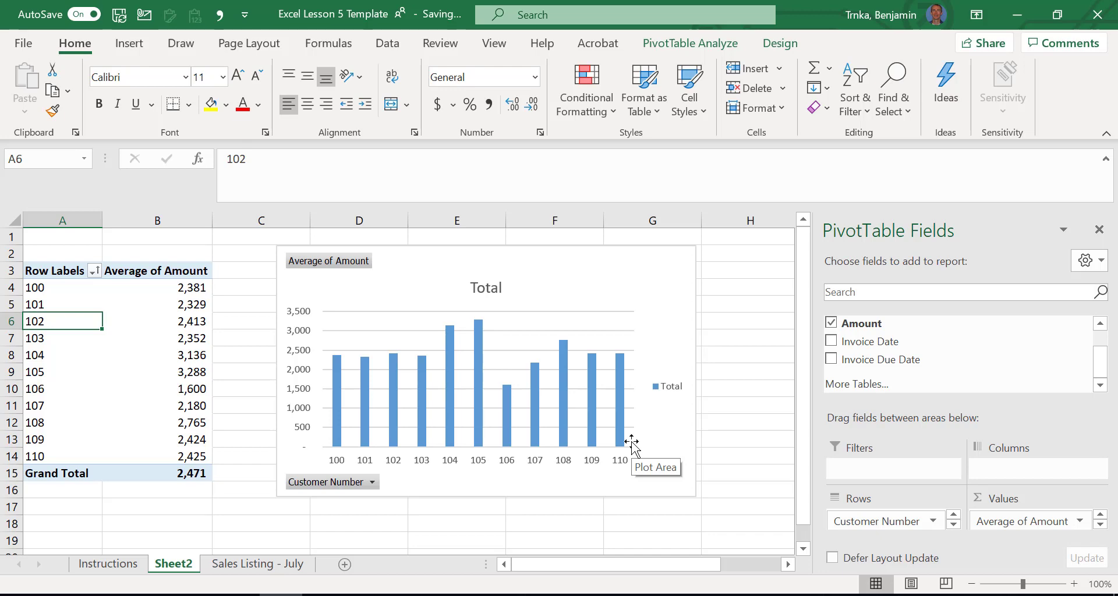
# - Review the action and shortcut table on the Instructions sheet row by row, from moving to the end of a section through Graphing
pyautogui.click(115, 566)
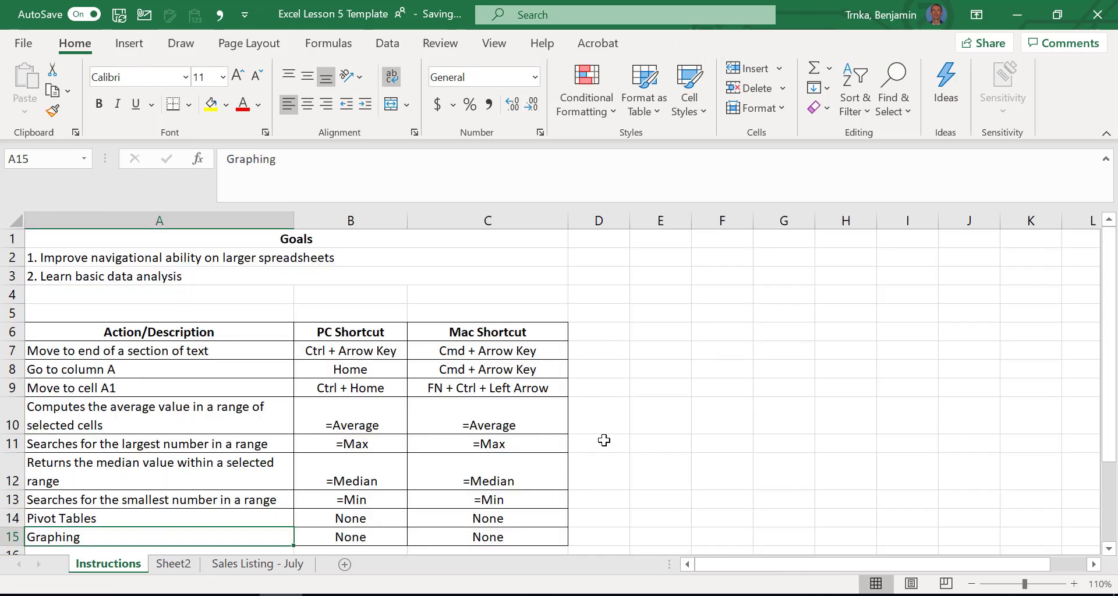
pyautogui.scroll(-1, 710, 421)
pyautogui.scroll(-1, 711, 422)
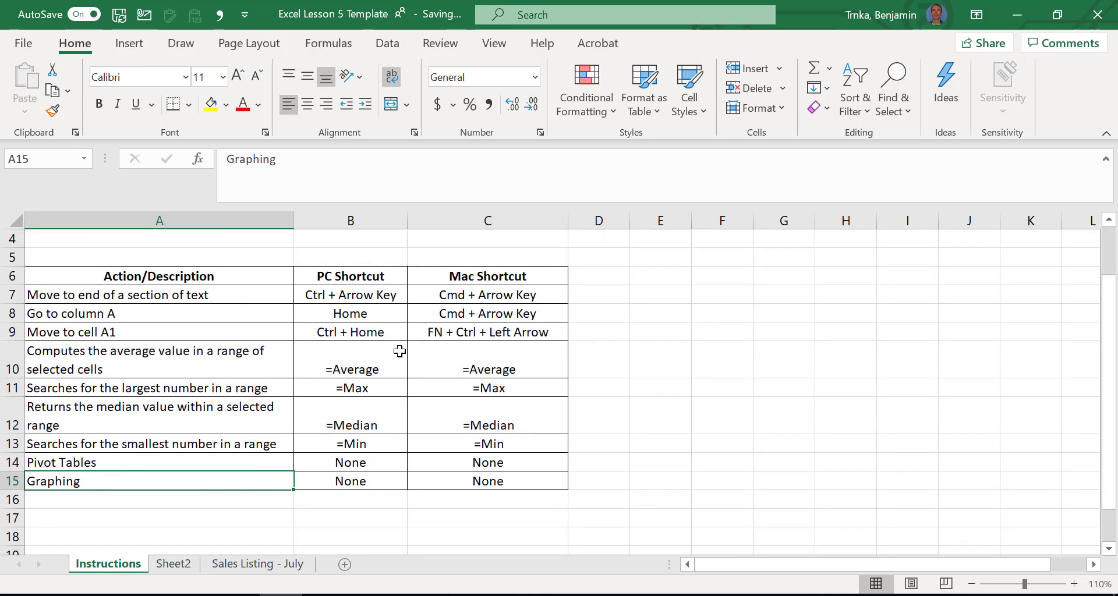
pyautogui.click(229, 293)
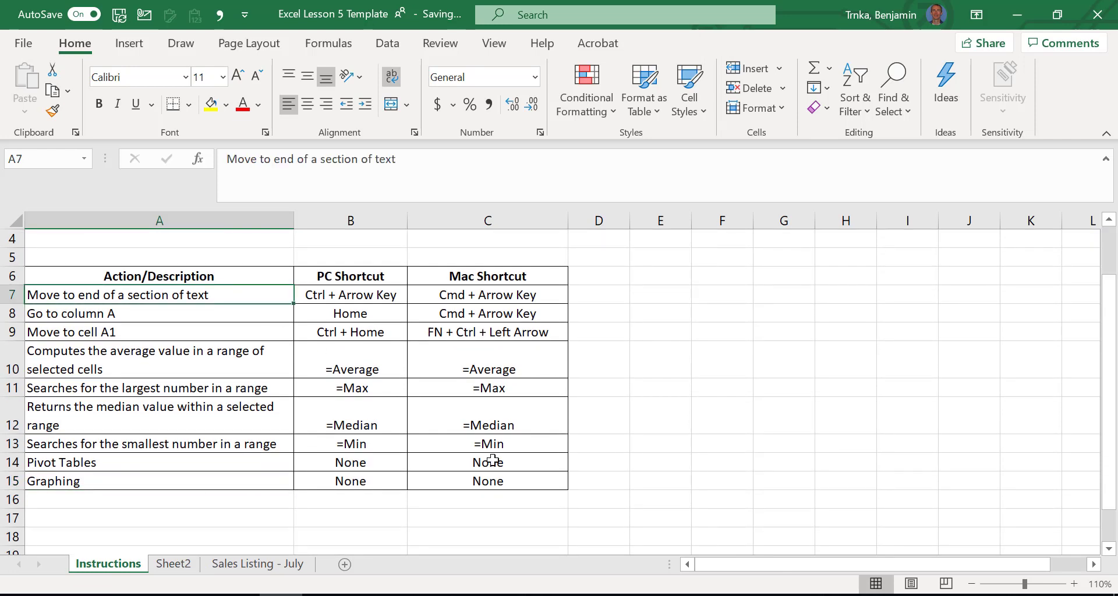
pyautogui.press('Down')
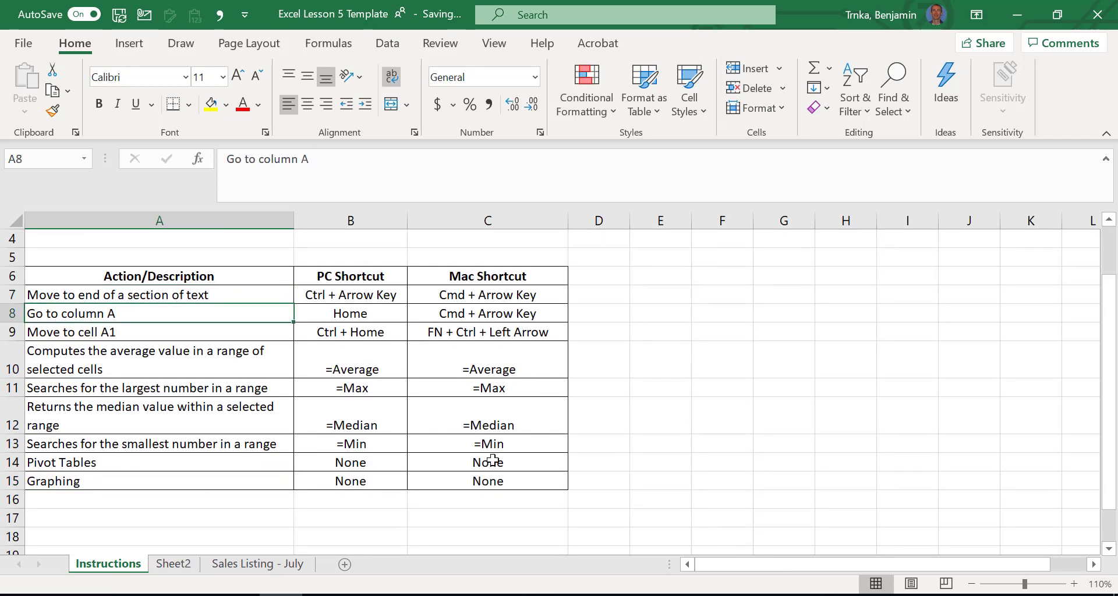
pyautogui.press('Down')
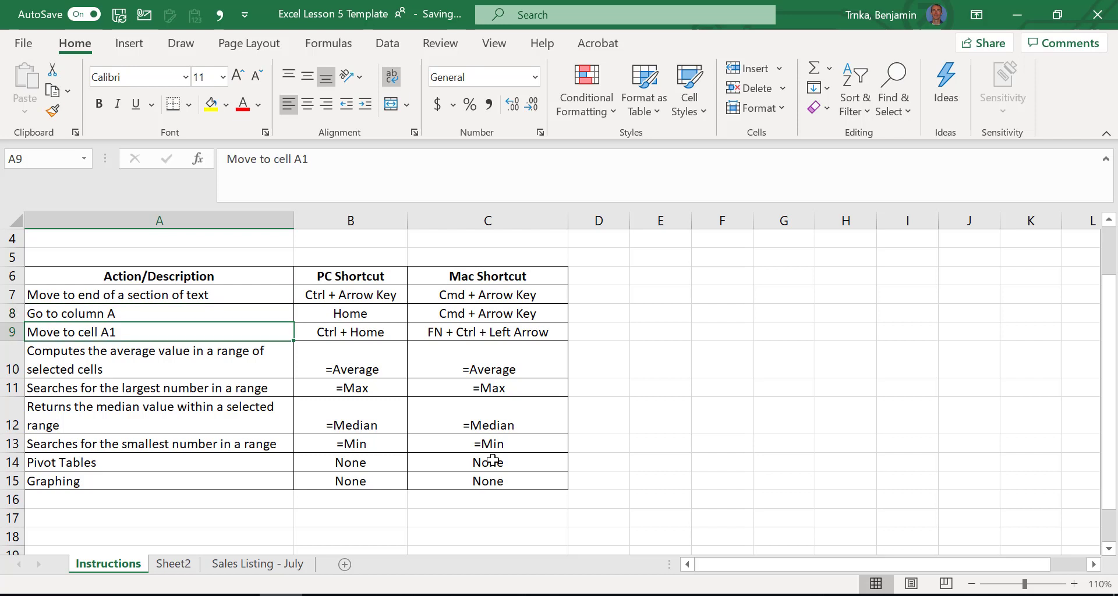
pyautogui.press('Down')
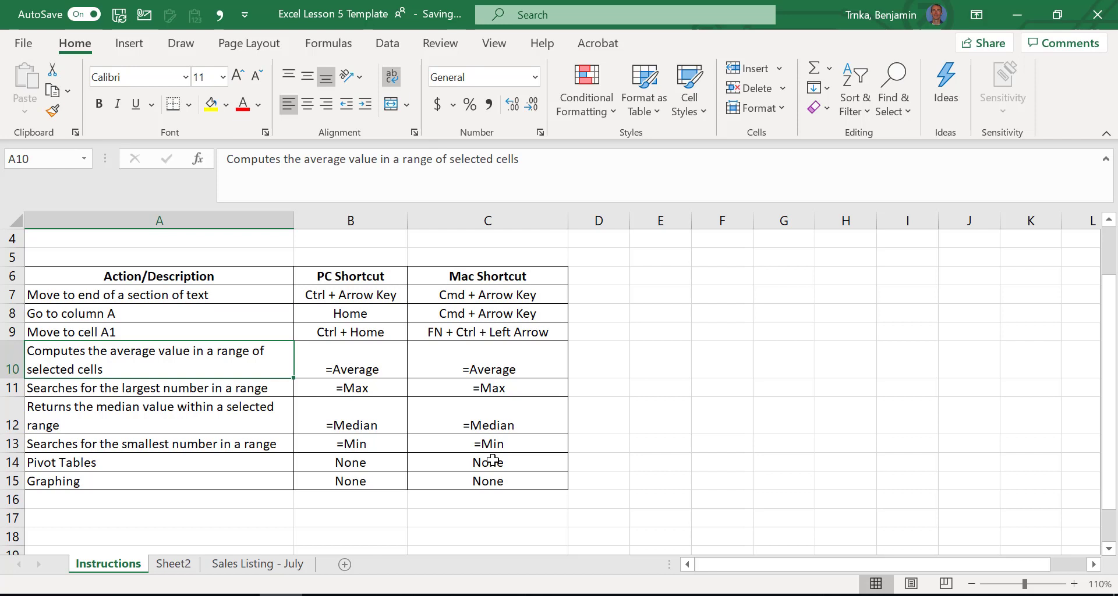
pyautogui.press('Down')
pyautogui.press('Down')
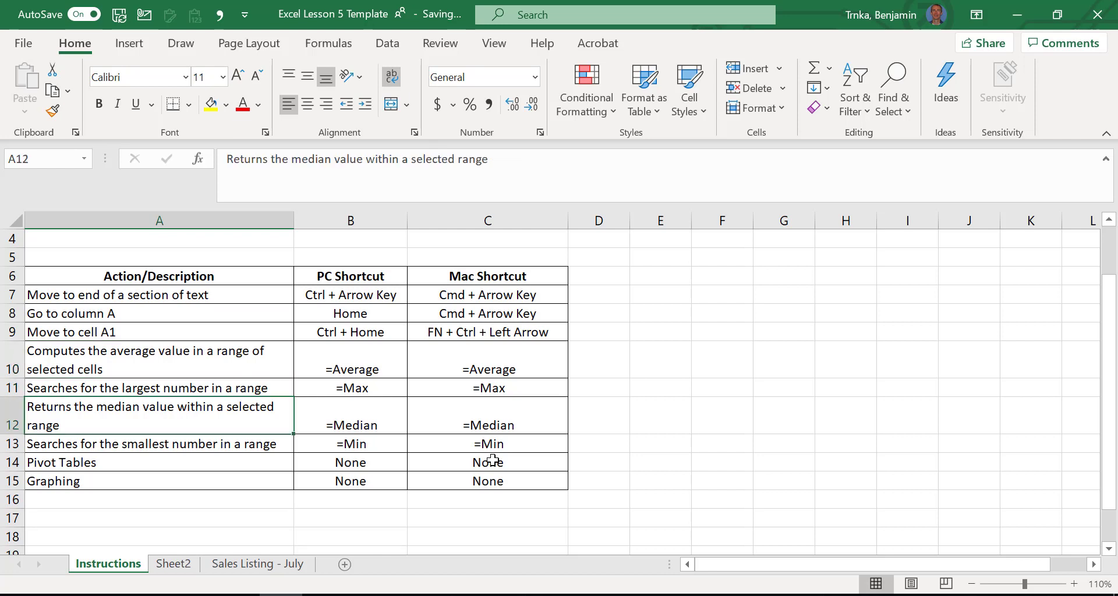
pyautogui.press('Down')
pyautogui.press('Down')
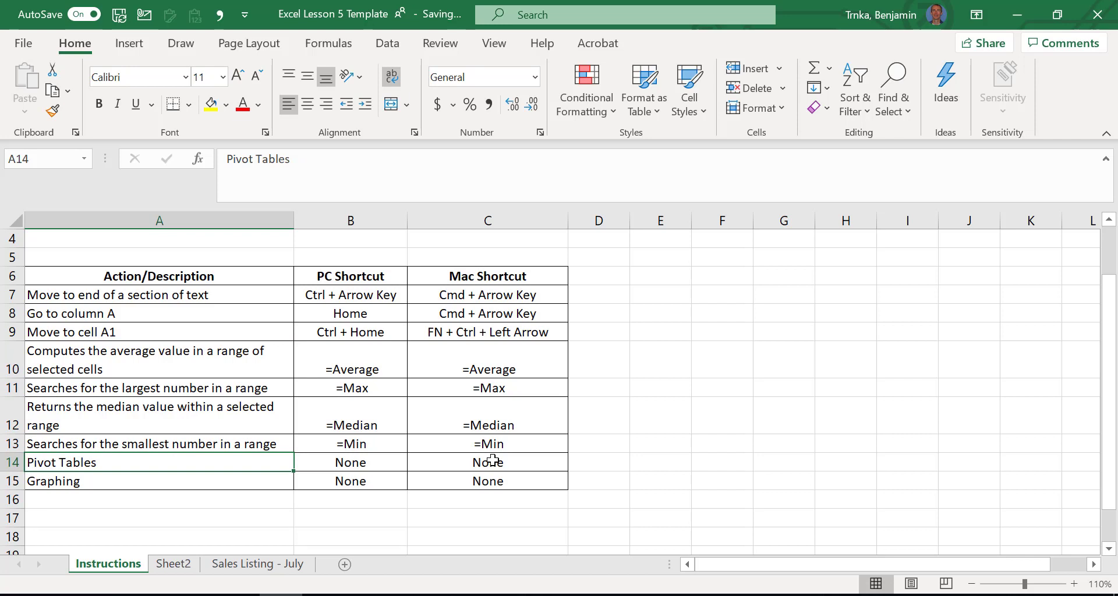
pyautogui.press('Down')
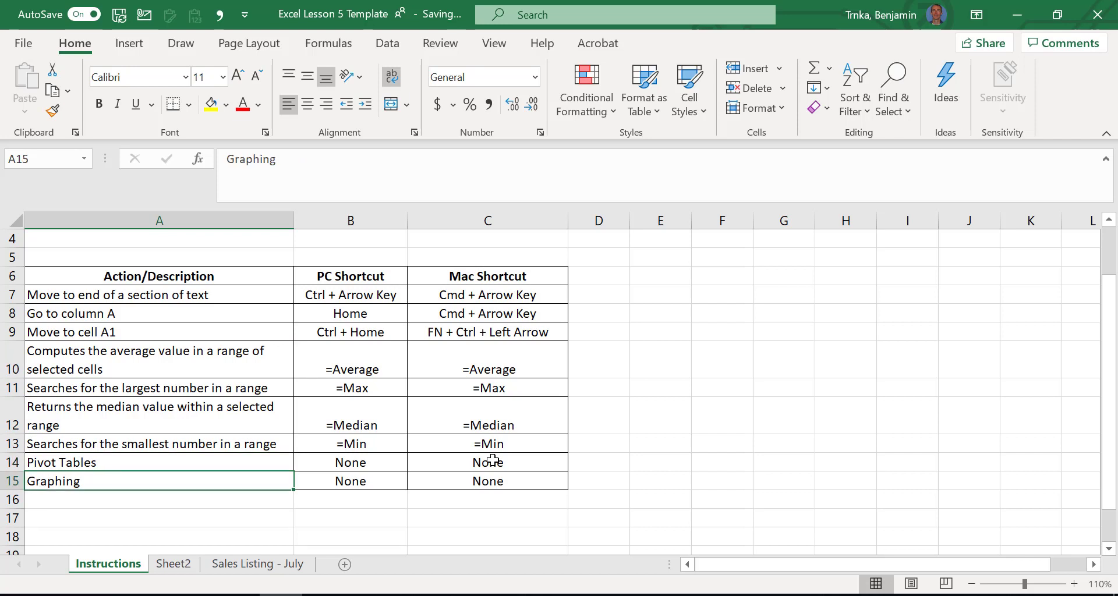